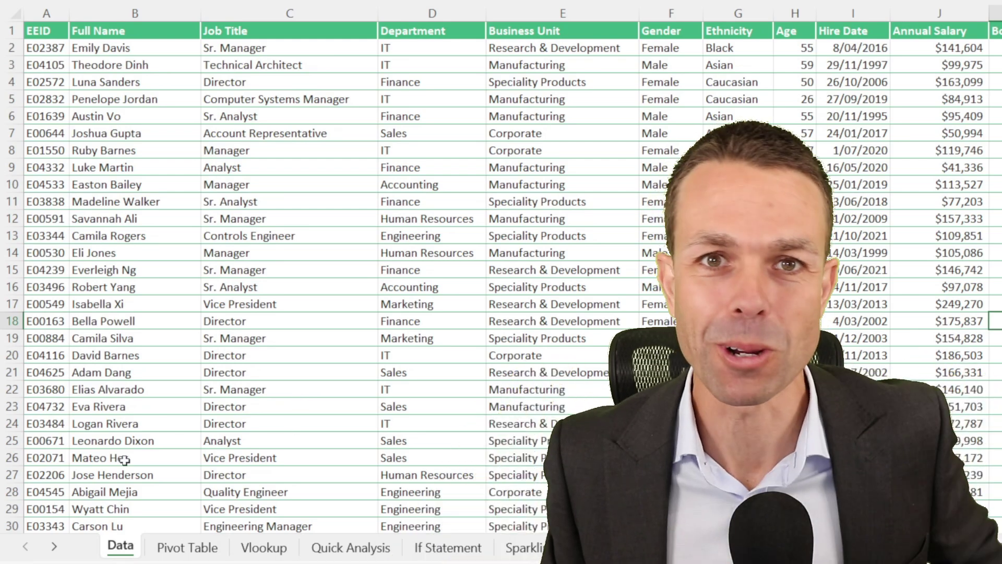
Review the earlier sheets' sparklines and the lower and proper case name results.
key("ctrl+Page_Down")
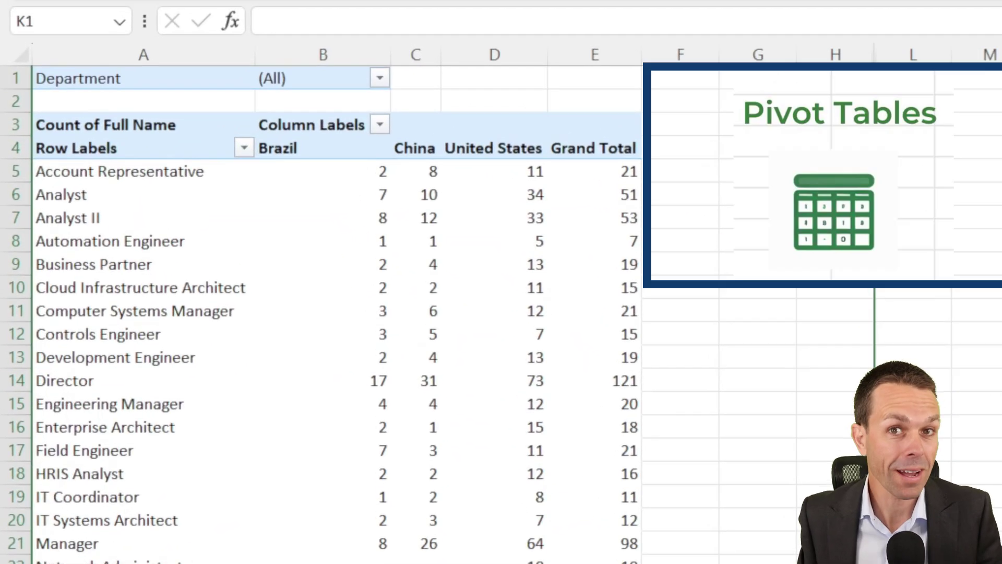
left_click(757, 286)
key("ctrl+Page_Up")
left_click(781, 330)
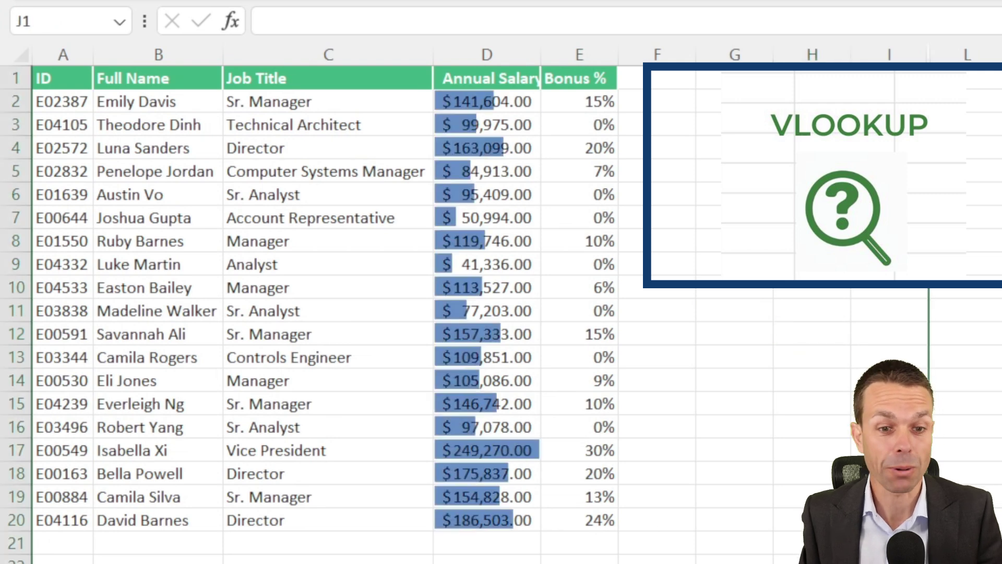
left_click(890, 450)
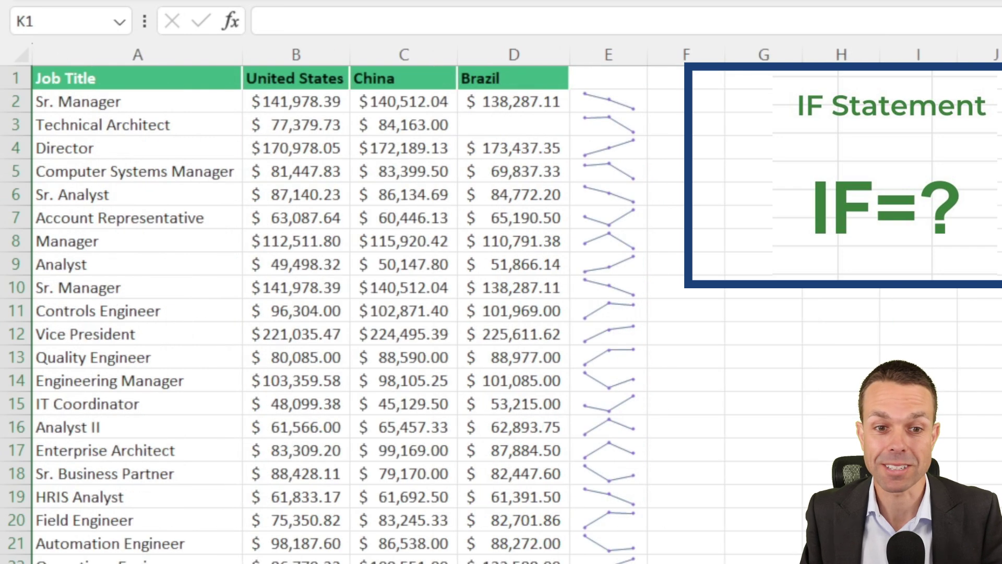
left_click(616, 94)
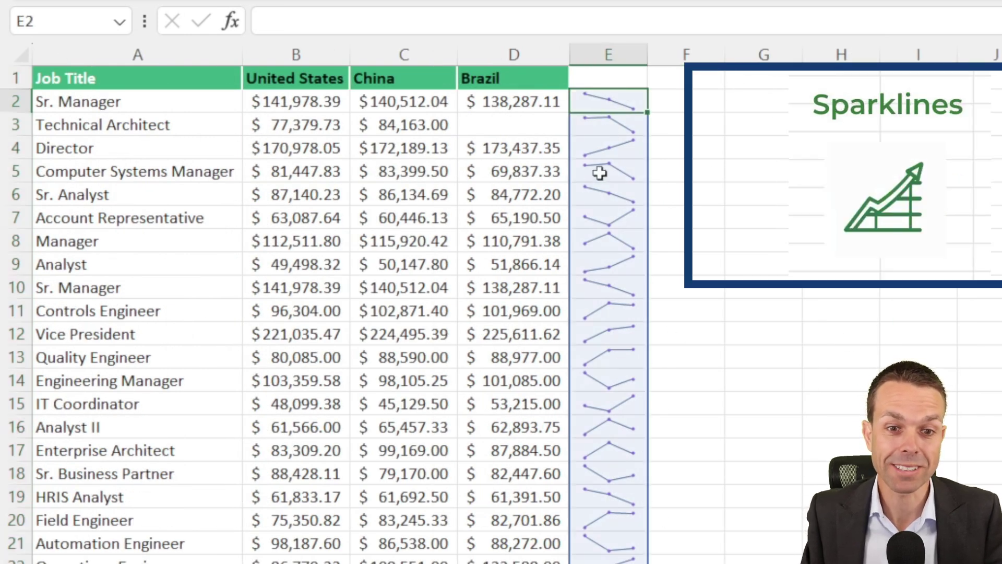
left_click_drag(665, 171, 757, 171)
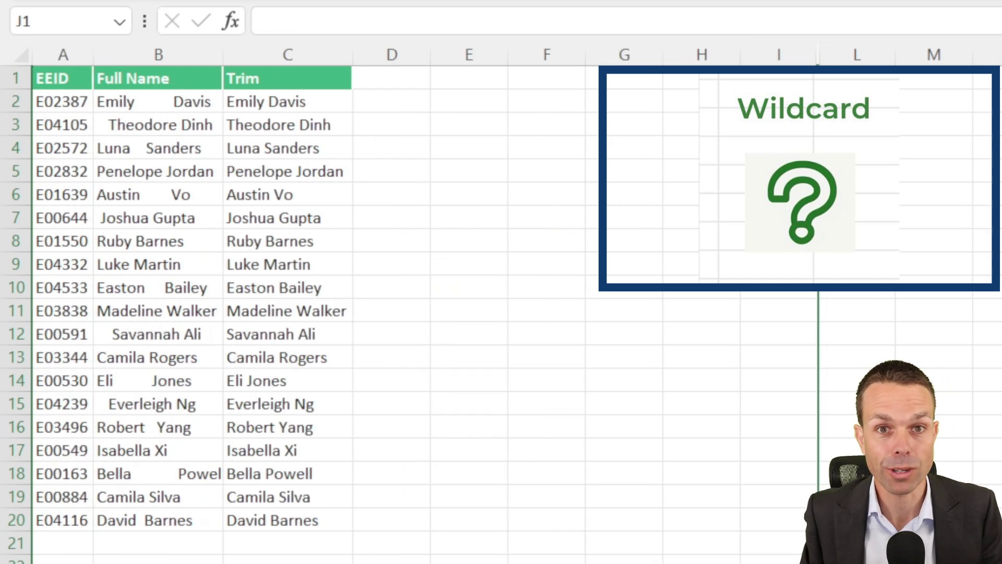
left_click(522, 337)
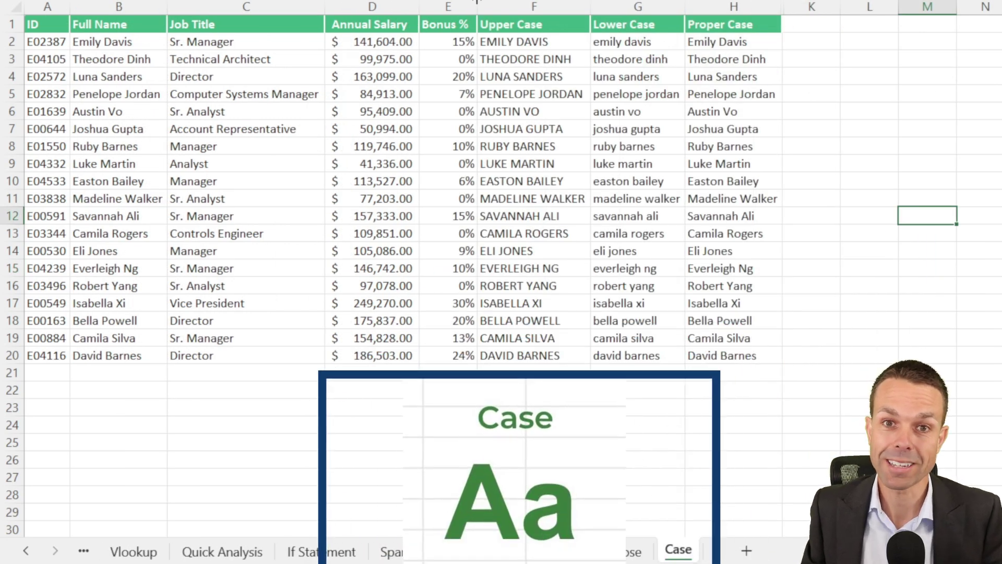
left_click(636, 44)
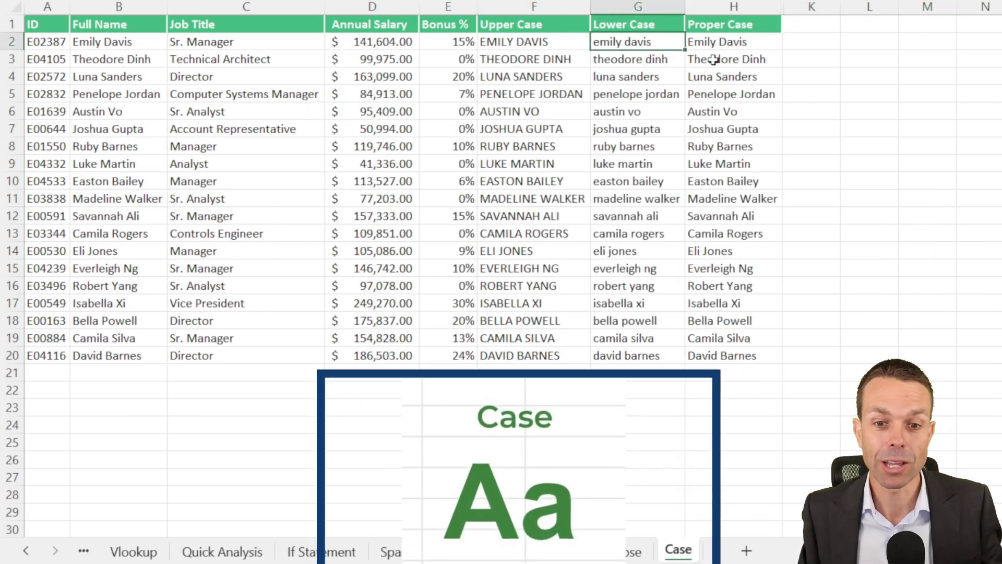
left_click(729, 59)
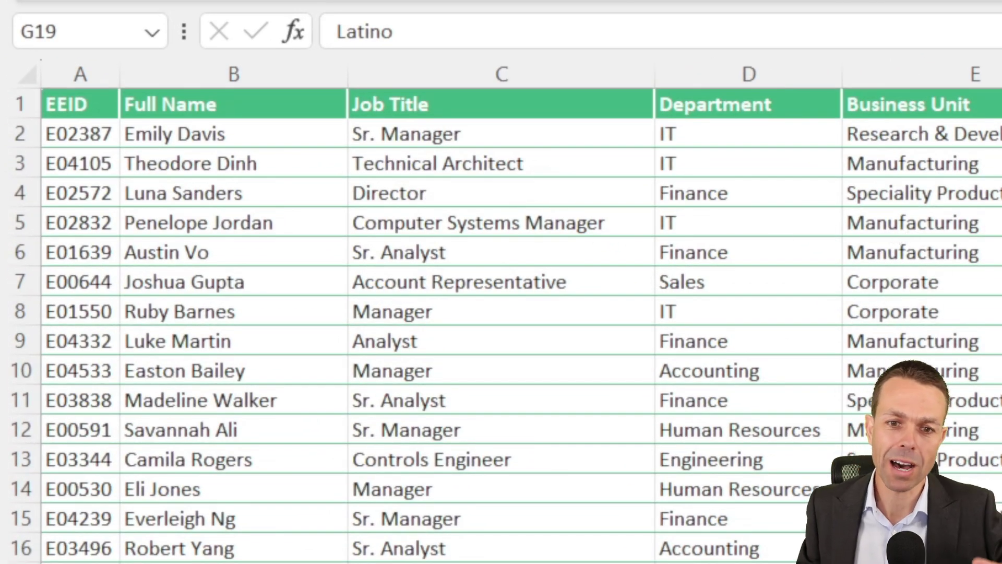
Format the Data sheet range $A$1:$N$1001 as a table with a custom style and headers.
left_click(70, 134)
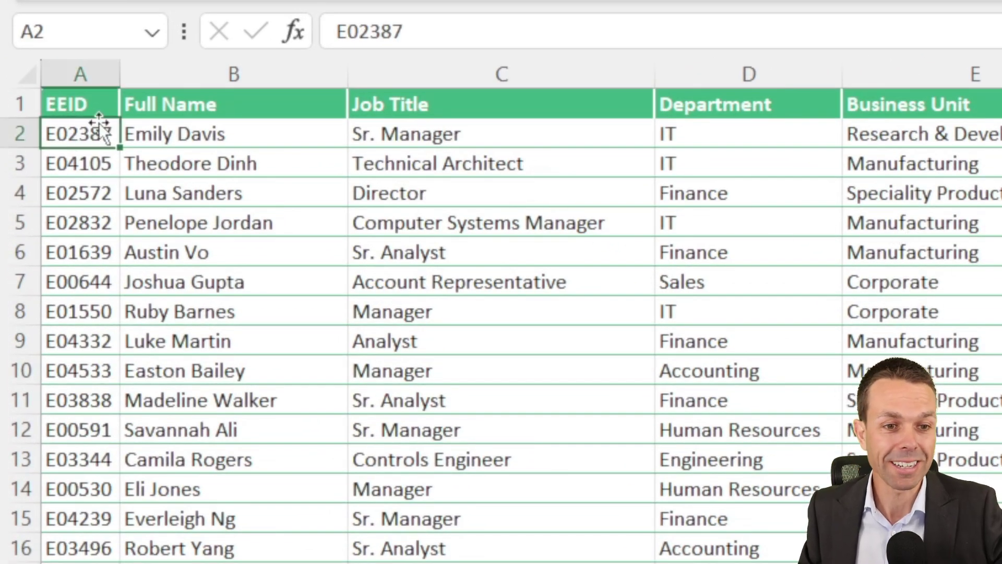
key("Right")
key("Down")
key("Down")
key("Down")
key("Down")
key("Down")
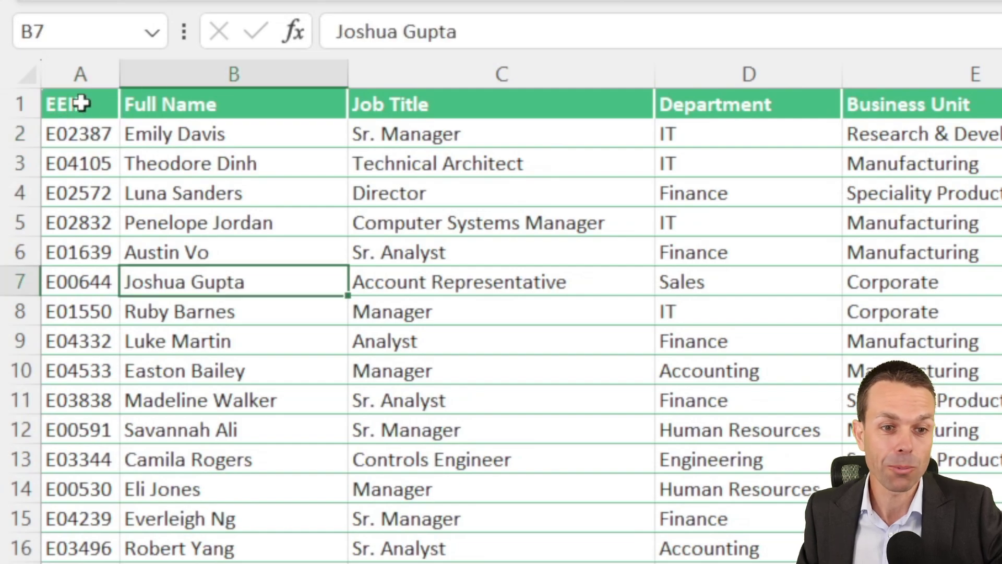
left_click(81, 103)
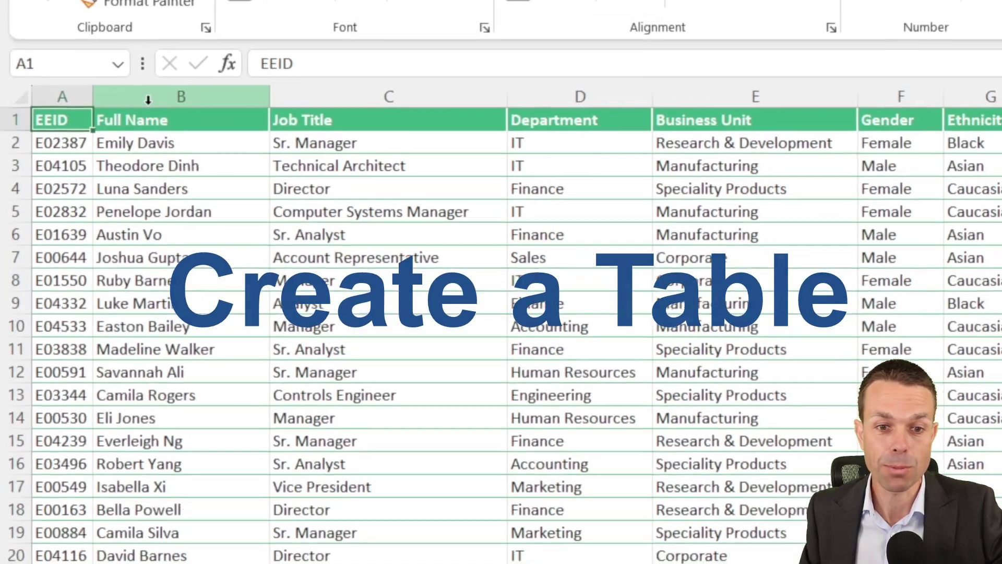
scroll(933, 273, "down", 20)
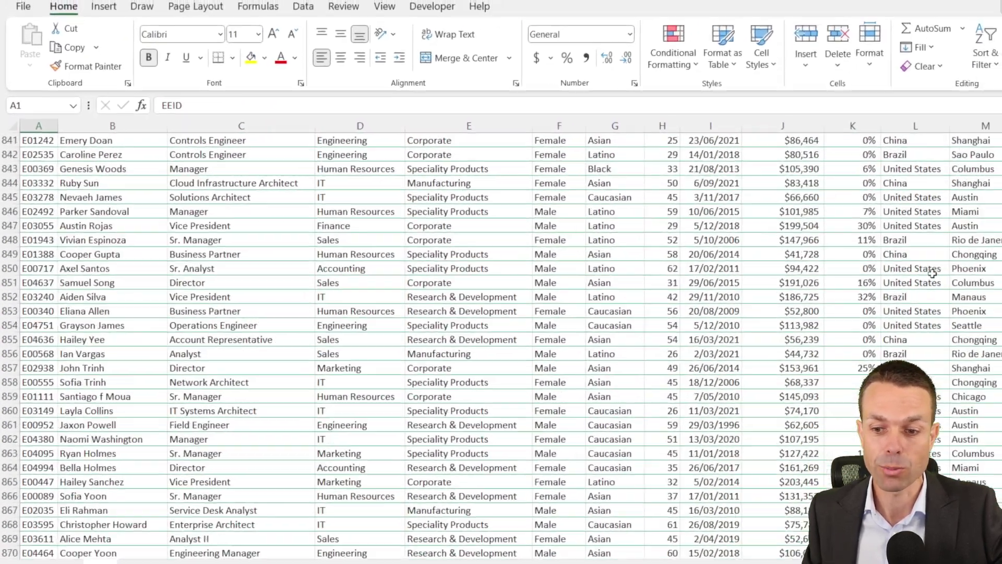
scroll(933, 273, "down", 20)
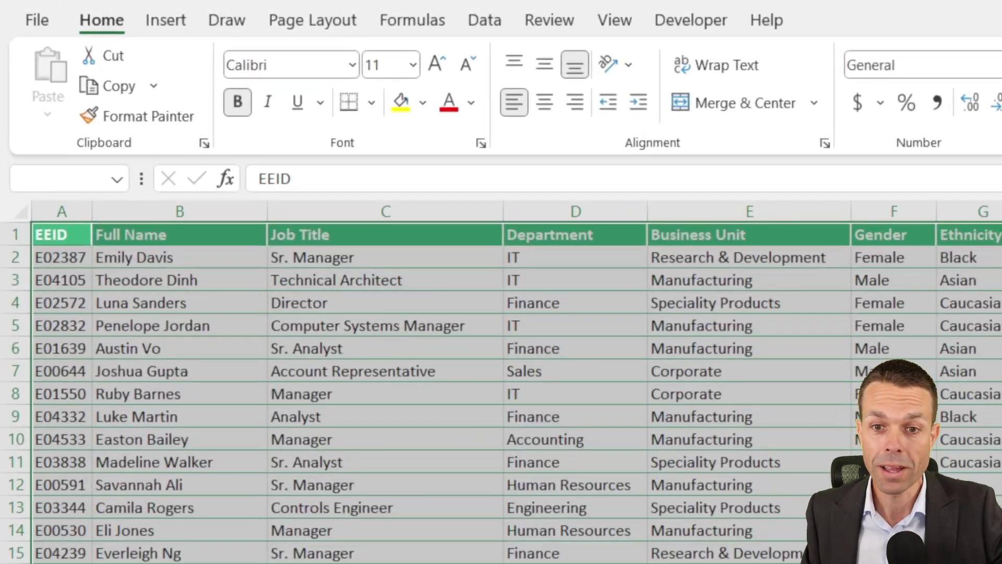
left_click(444, 118)
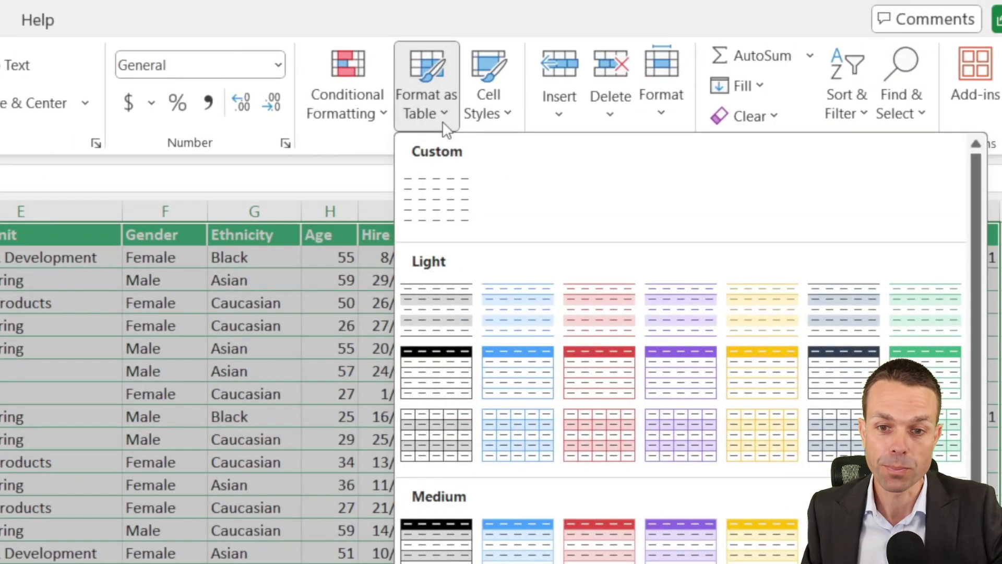
left_click(442, 210)
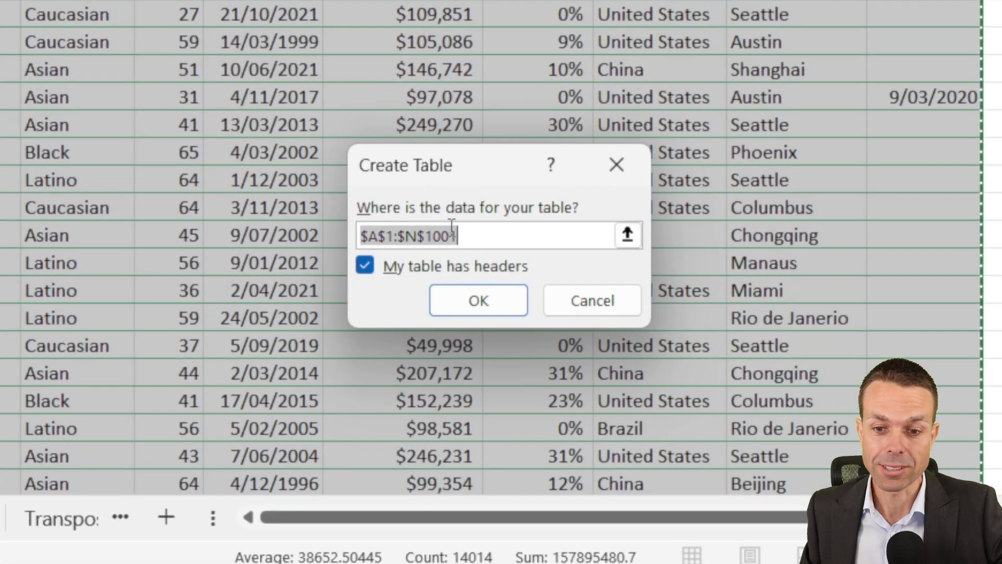
left_click(469, 301)
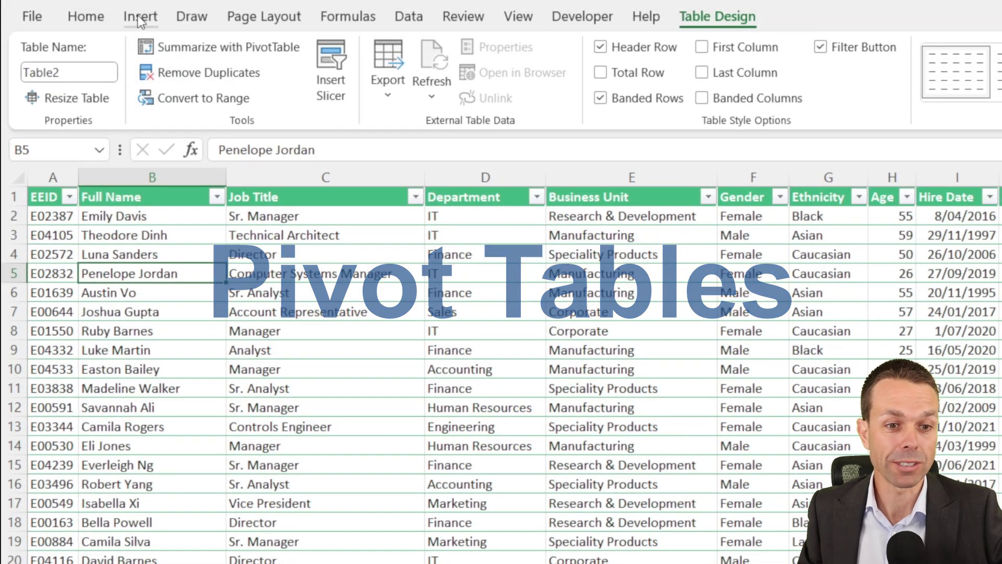
left_click(140, 16)
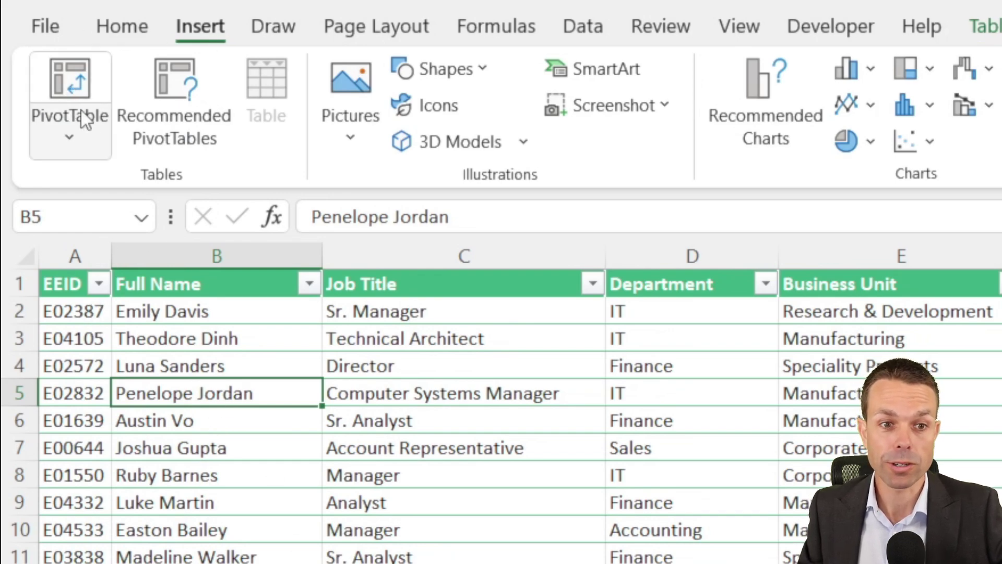
Create a PivotTable with Table2 as its source, placed on a new worksheet.
left_click(77, 91)
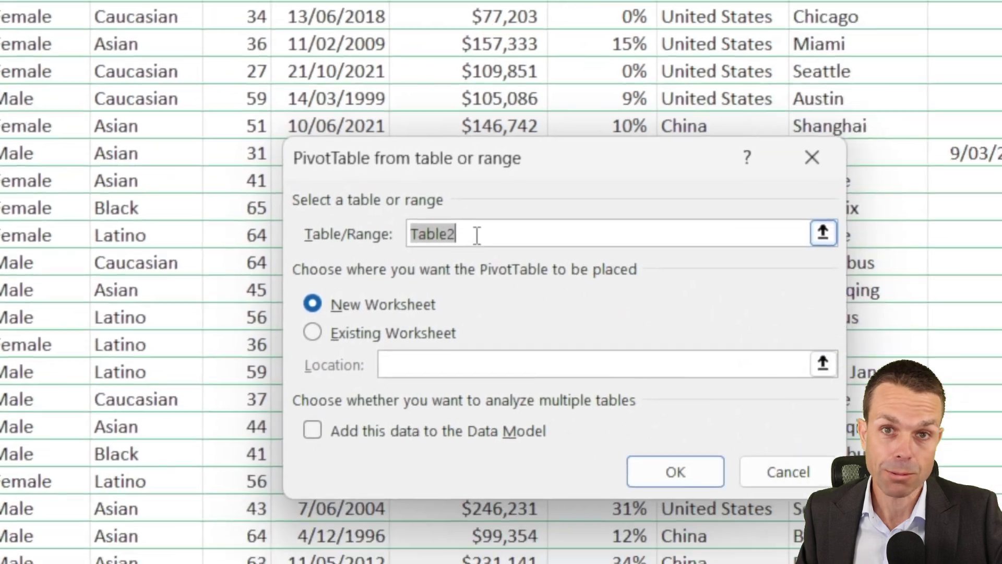
left_click(477, 235)
double_click(354, 191)
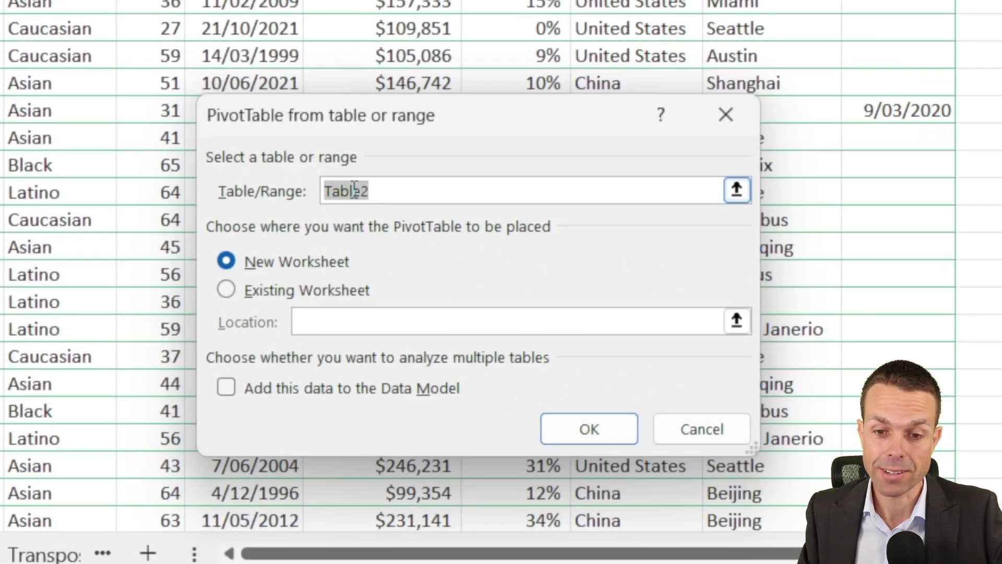
left_click(354, 191)
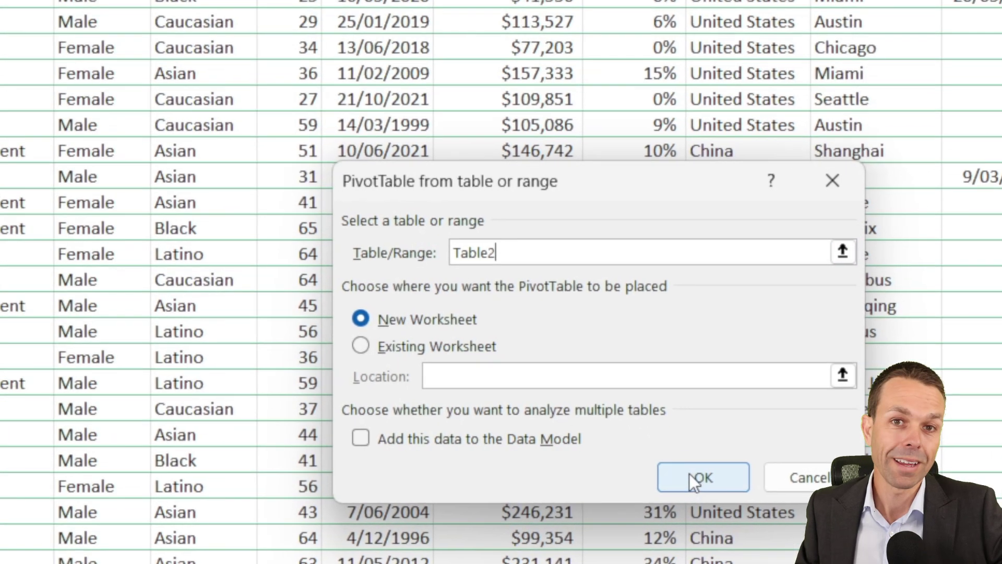
left_click(581, 430)
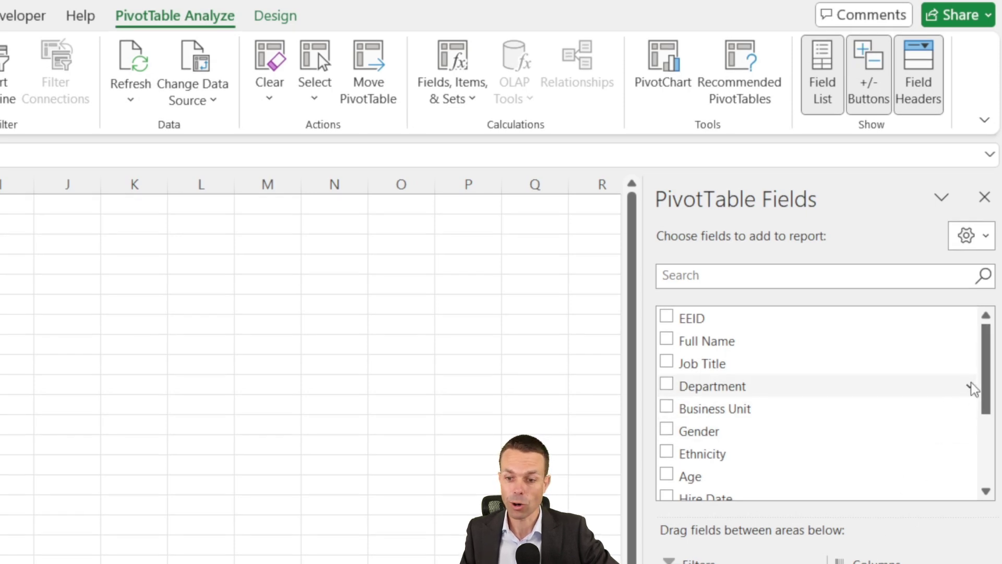
left_click_drag(983, 387, 992, 434)
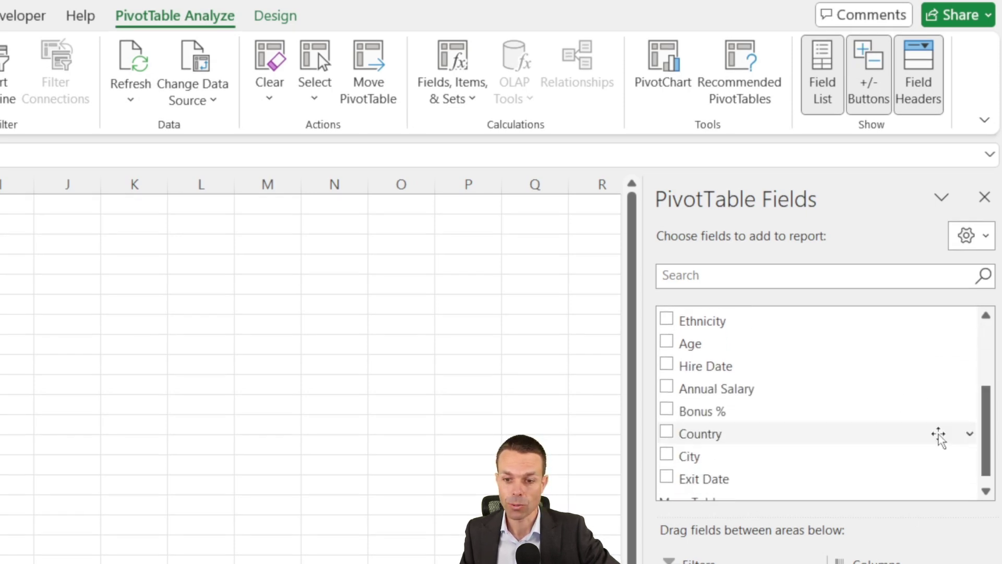
left_click(667, 432)
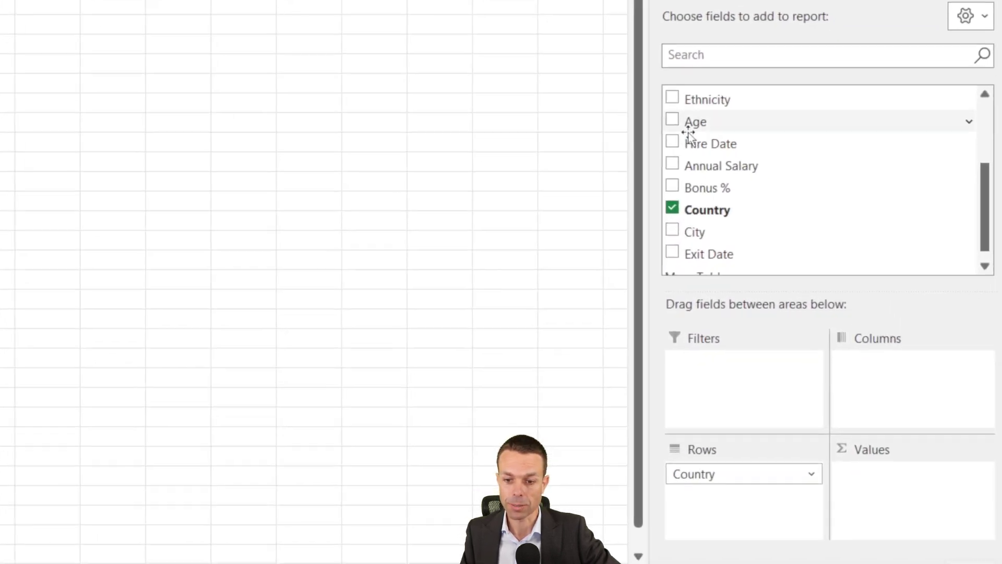
left_click_drag(637, 446, 855, 320)
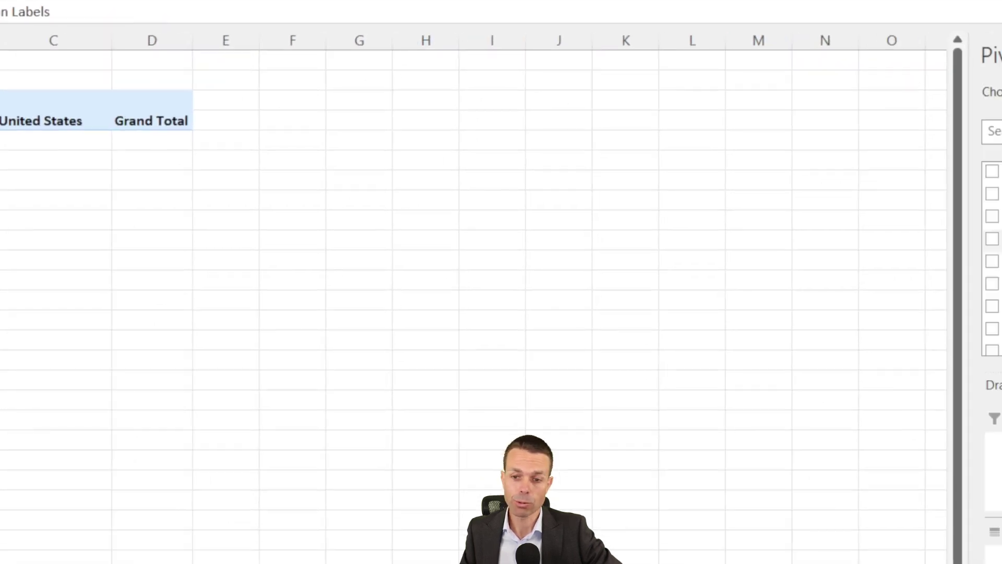
left_click(704, 186)
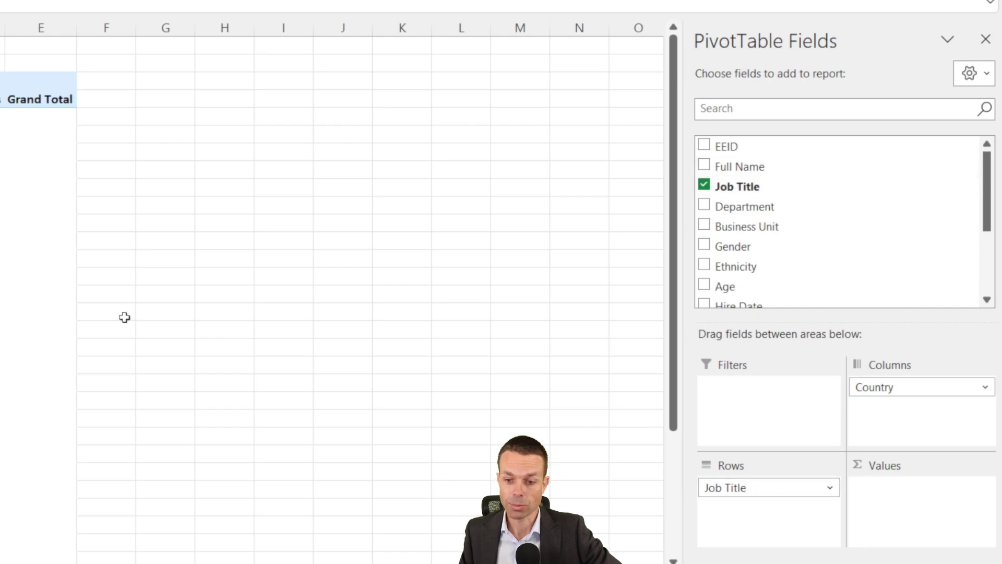
scroll(134, 260, "down", 1)
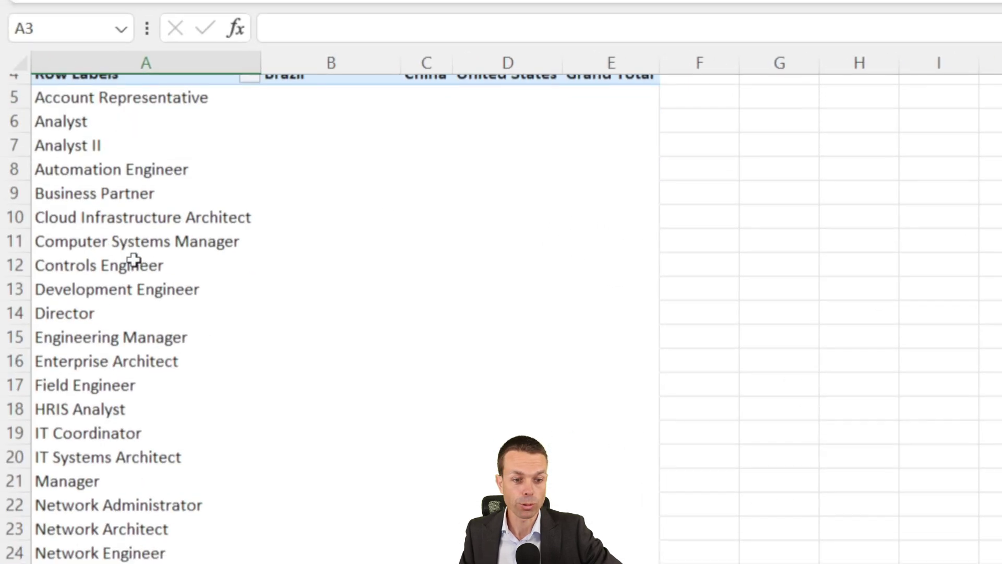
scroll(134, 260, "down", 4)
scroll(134, 261, "up", 5)
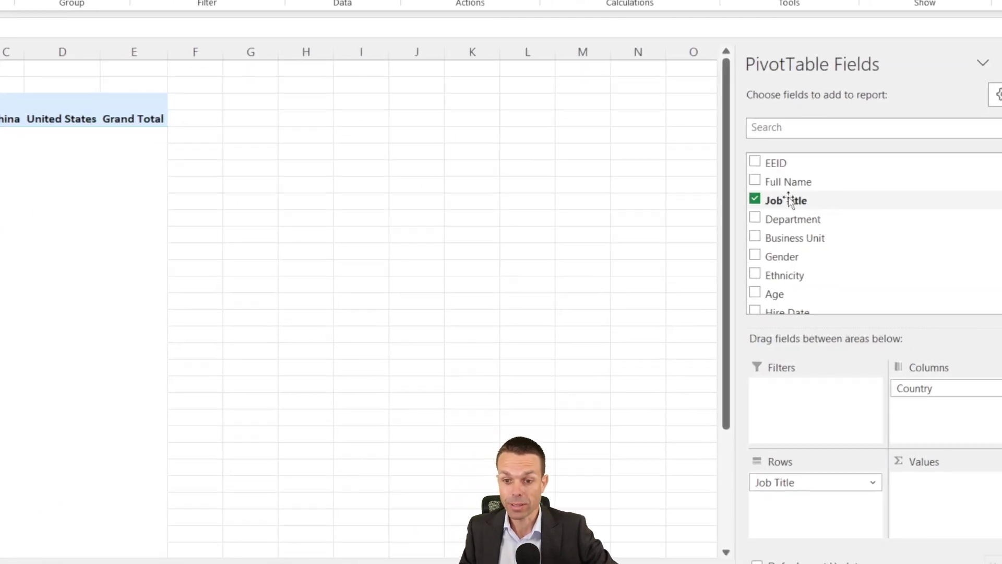
left_click_drag(893, 225, 897, 236)
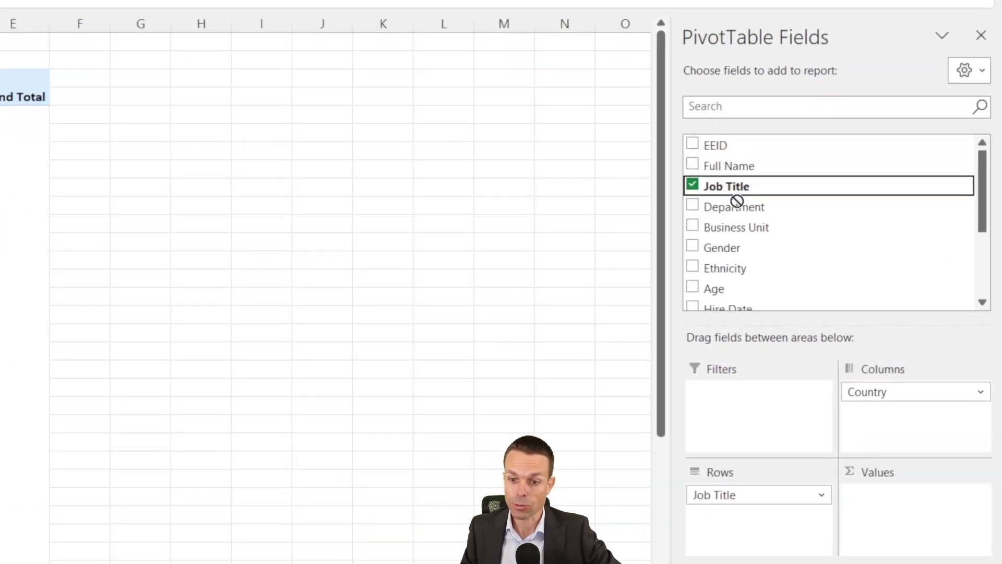
left_click_drag(738, 201, 884, 509)
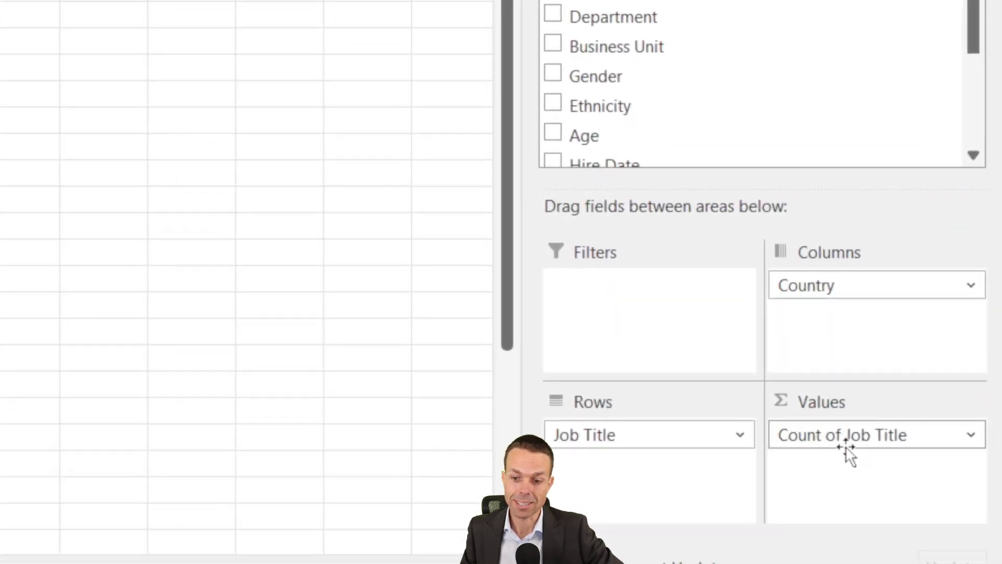
left_click(971, 434)
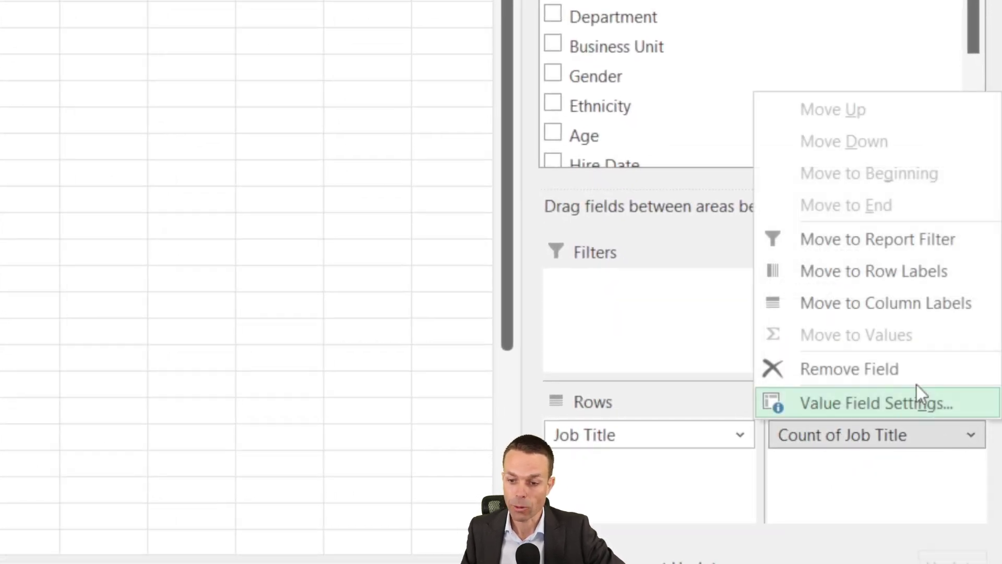
left_click(879, 410)
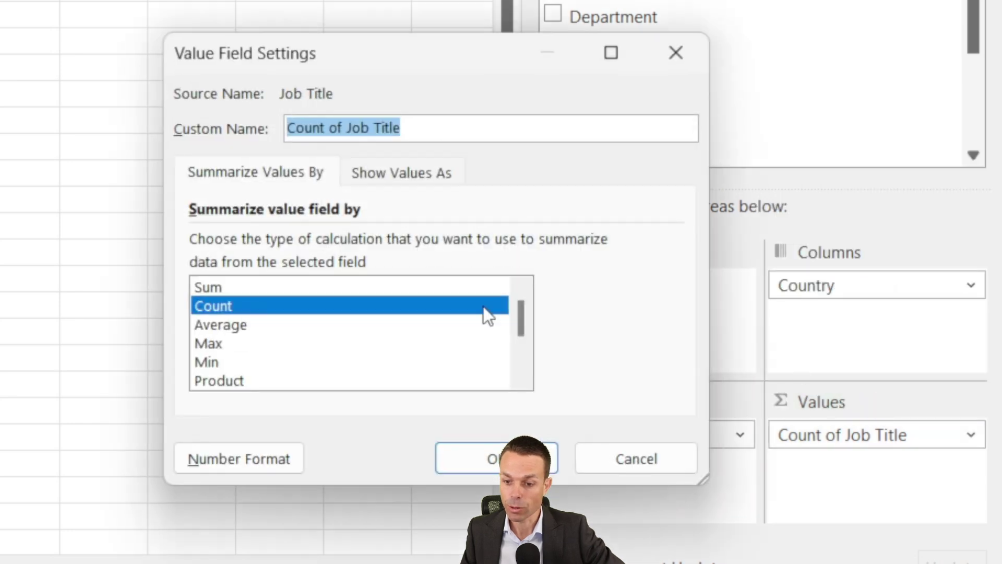
left_click_drag(443, 33, 443, 0)
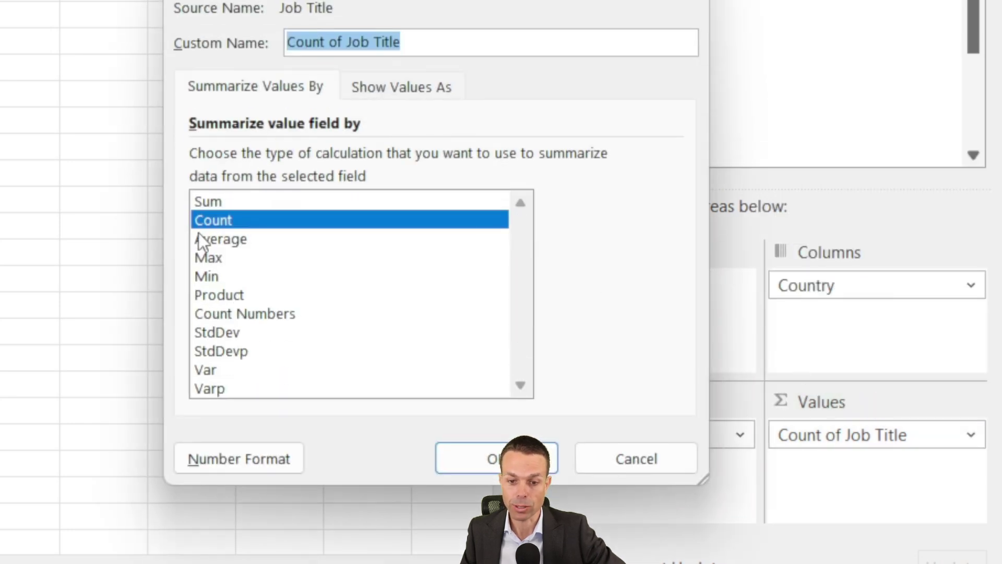
left_click(218, 201)
left_click(225, 238)
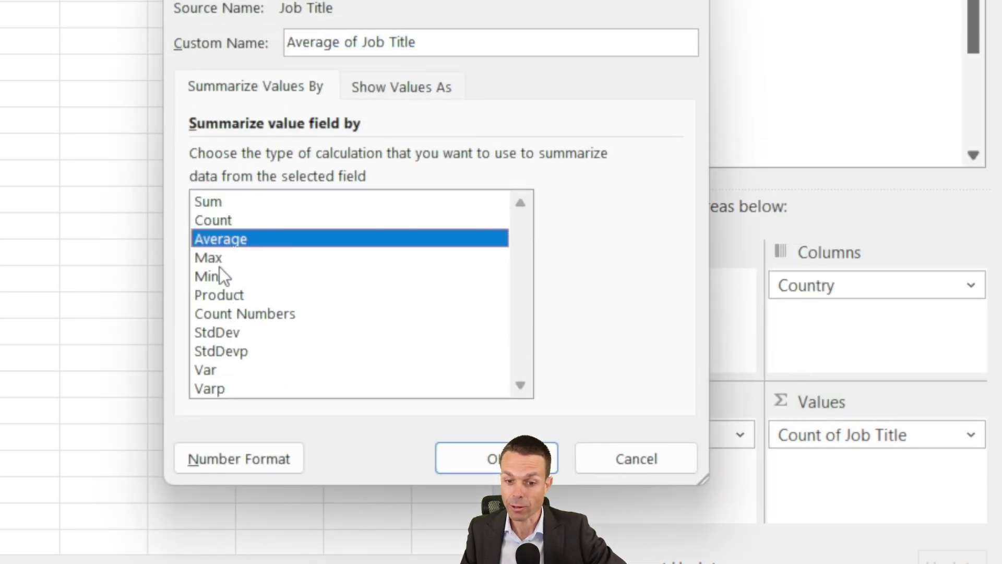
left_click(216, 258)
left_click(219, 295)
left_click(224, 222)
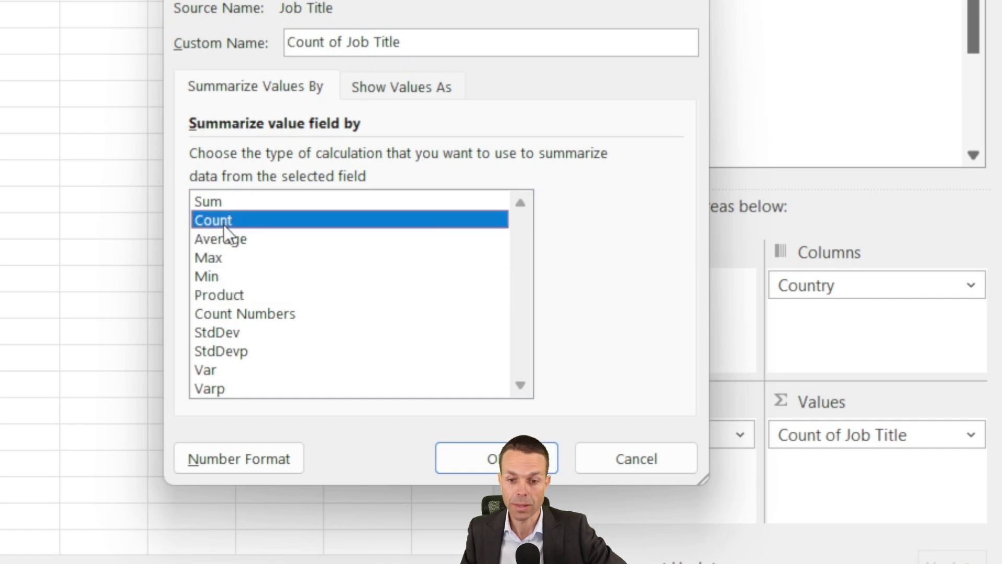
left_click(478, 454)
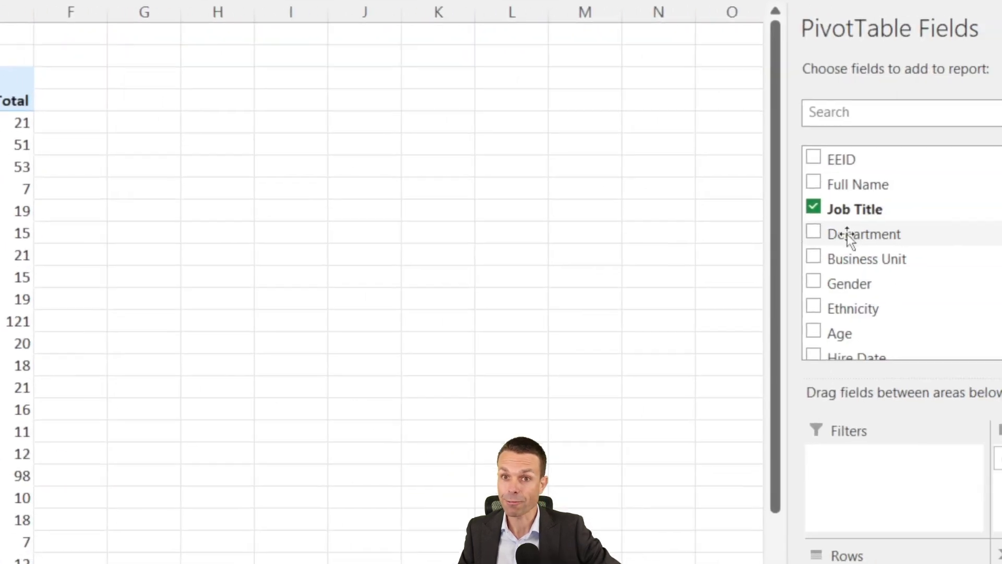
Add Department as a pivot filter and limit it to Engineering only.
left_click_drag(652, 228, 689, 470)
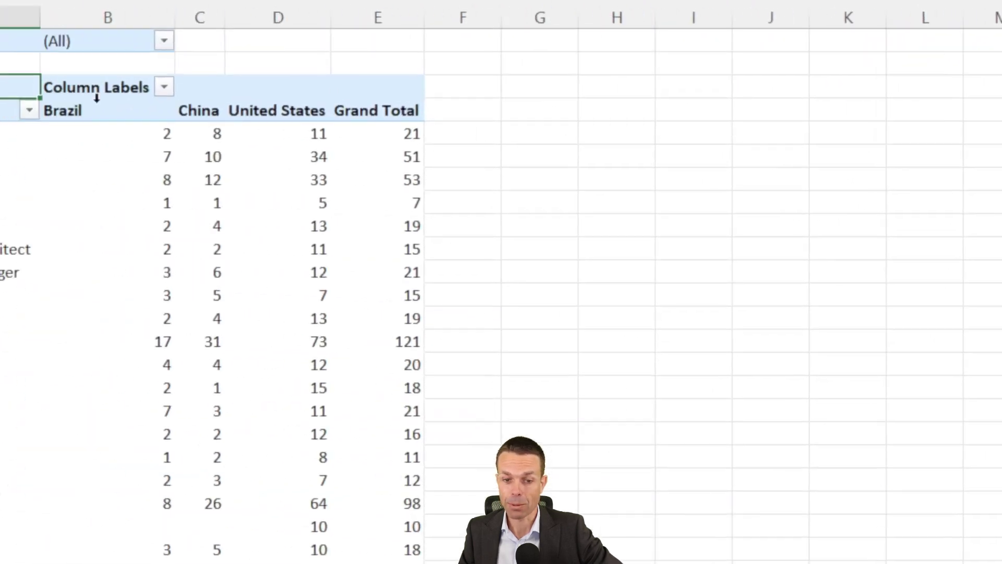
left_click(164, 41)
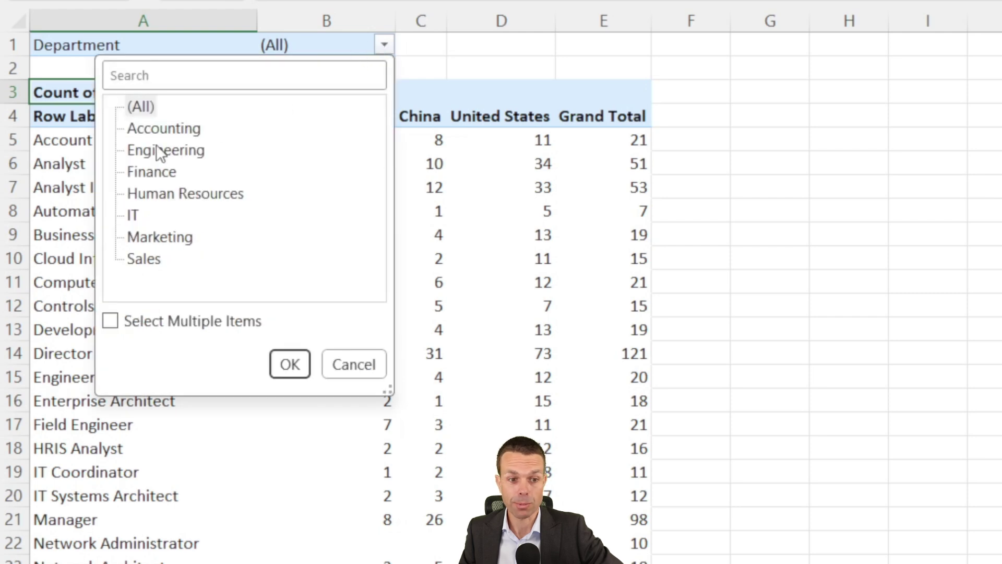
left_click(111, 320)
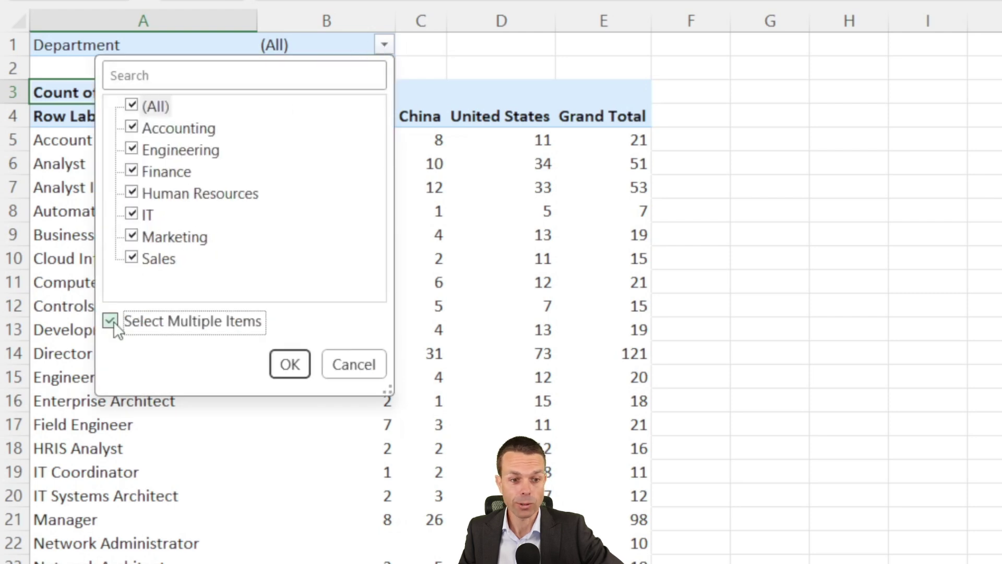
left_click(132, 106)
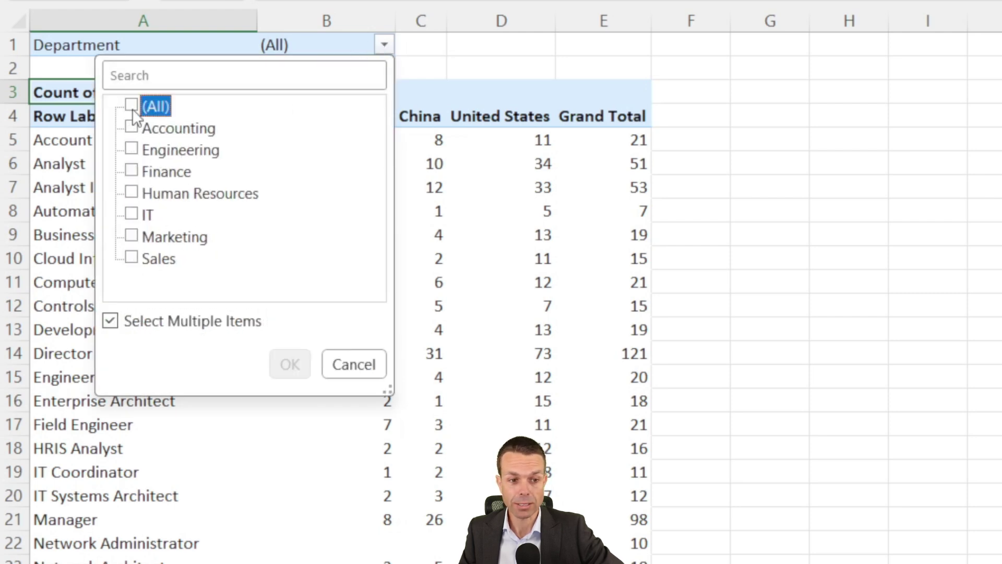
left_click(130, 148)
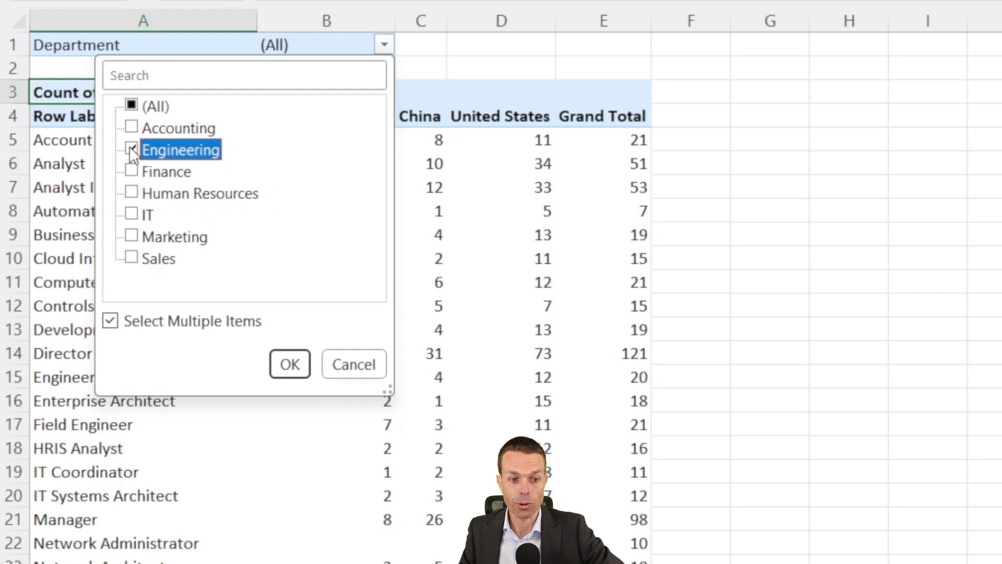
left_click(296, 368)
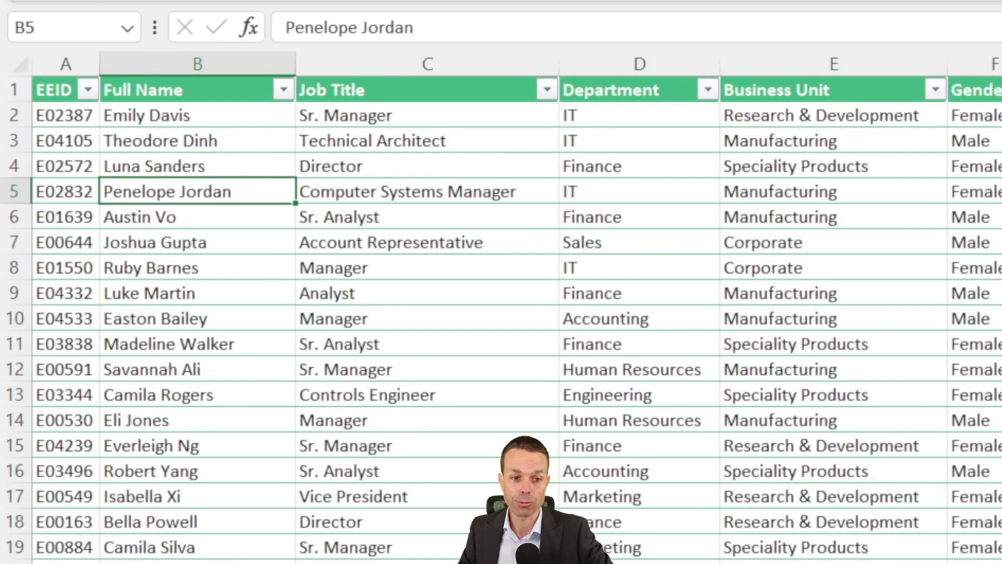
On the Vlookup sheet, autofit column D to the Annual Salary heading and select B2.
key("ctrl+Page_Down")
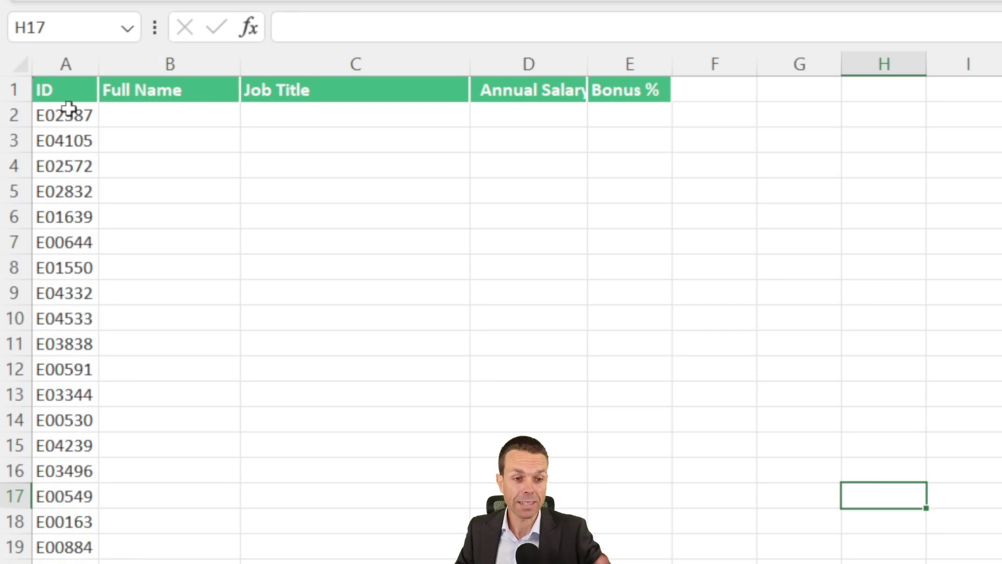
left_click(182, 87)
left_click(337, 90)
left_click(554, 89)
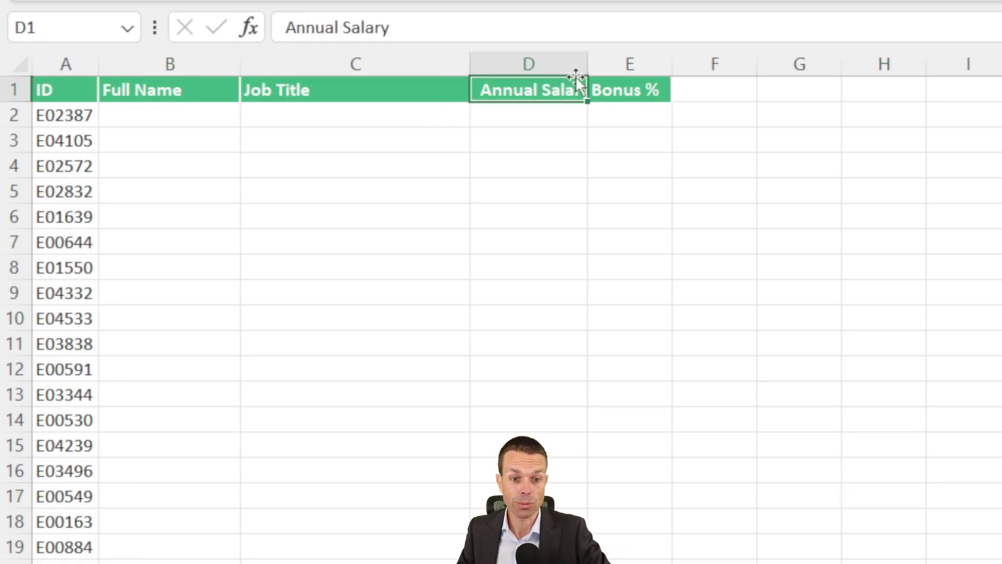
double_click(588, 54)
left_click(673, 89)
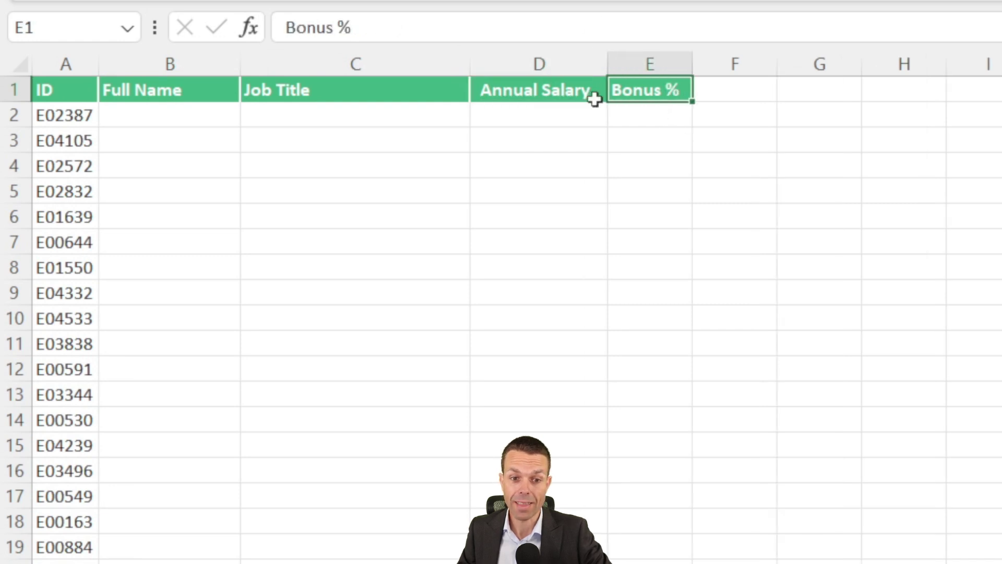
left_click(177, 117)
left_click(58, 111)
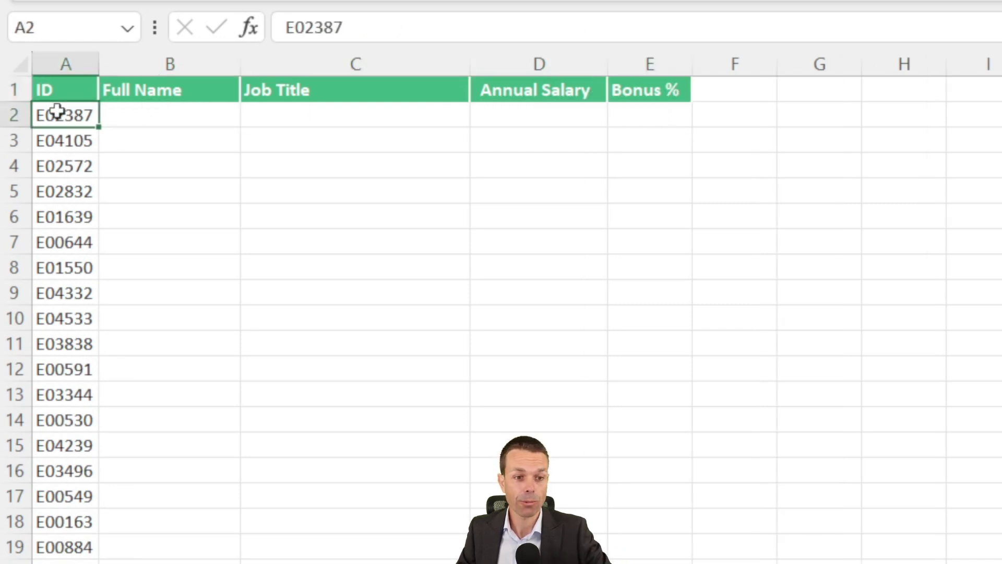
left_click(187, 119)
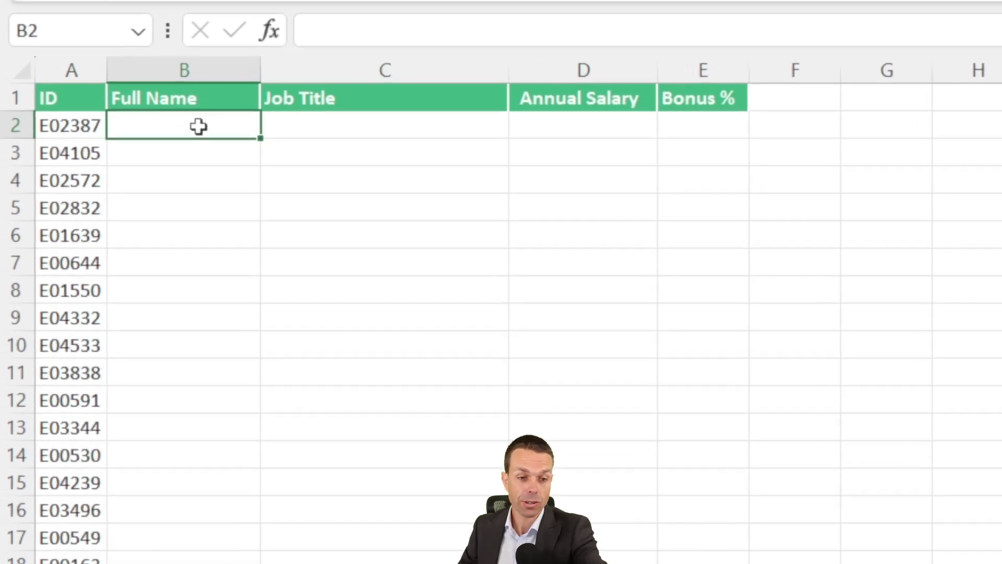
Start a VLOOKUP in B2 using A2 as the lookup value.
type("=vlook")
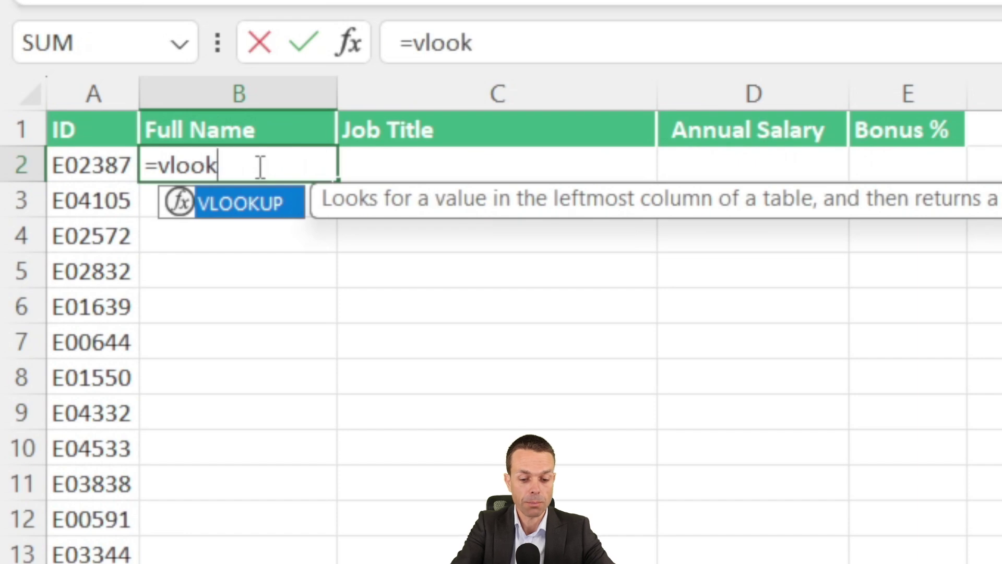
key("Tab")
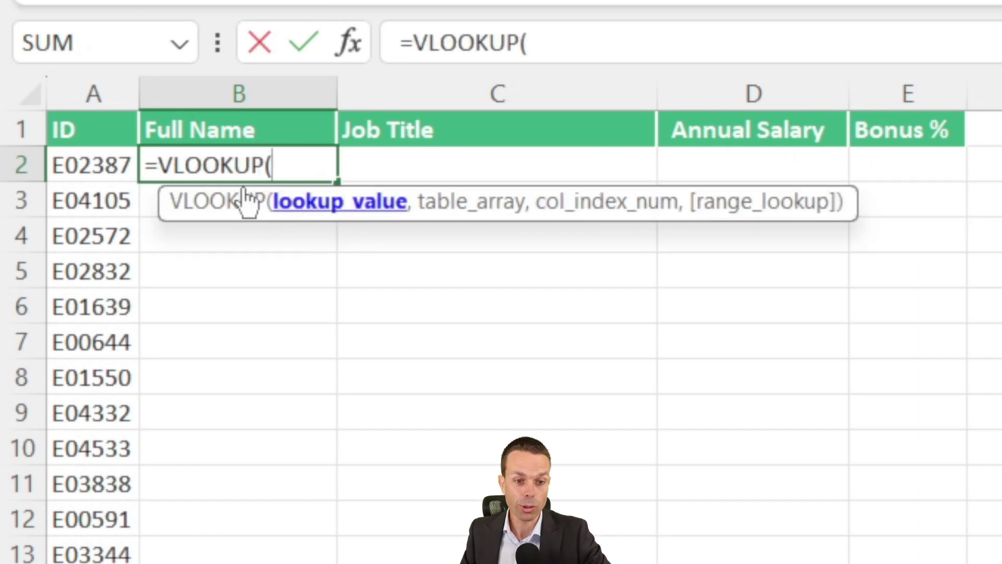
left_click(94, 166)
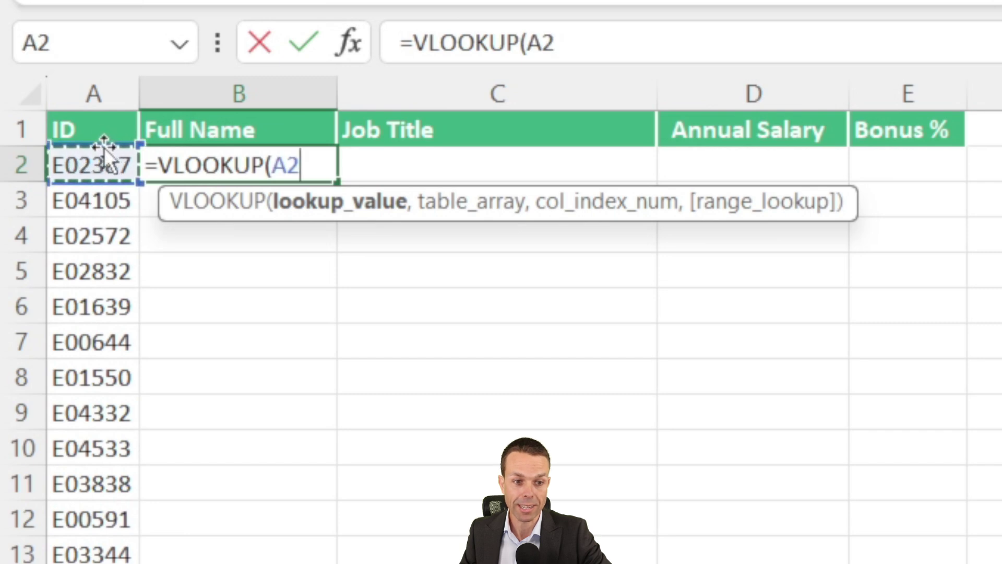
type(",")
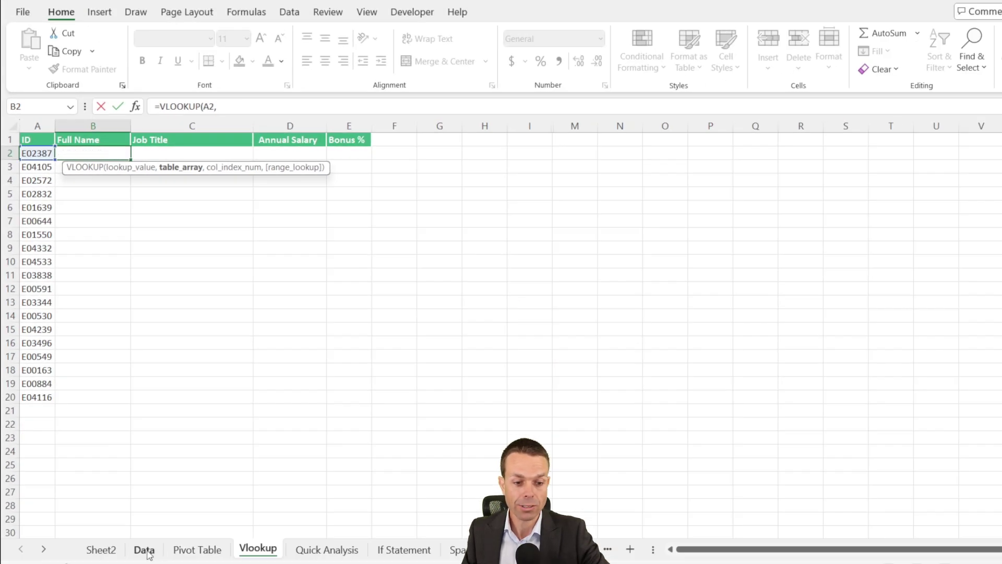
Set the VLOOKUP table array to the whole Data sheet table, Table2[#All].
left_click(146, 551)
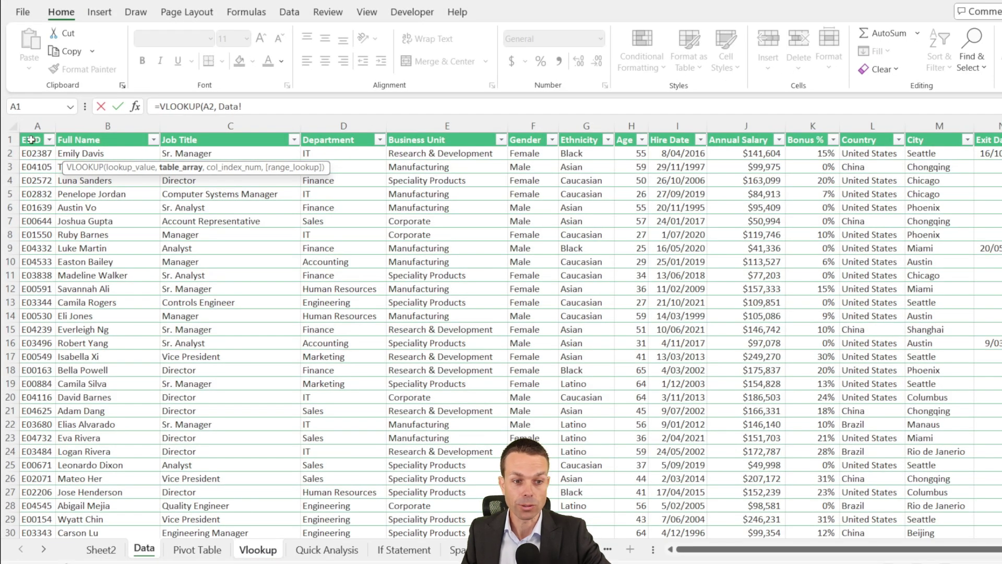
left_click(31, 139)
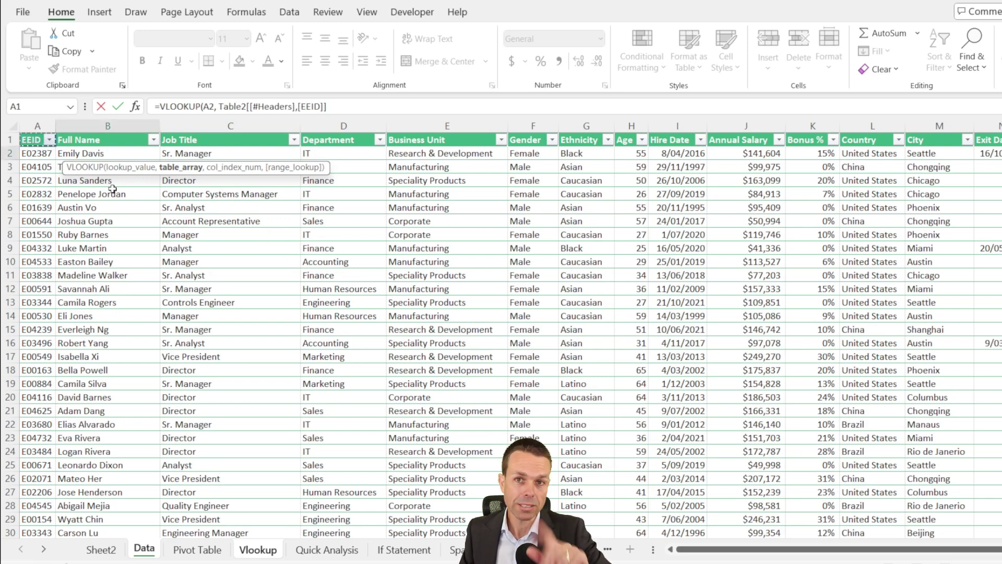
scroll(832, 329, "down", 4)
scroll(836, 311, "down", 20)
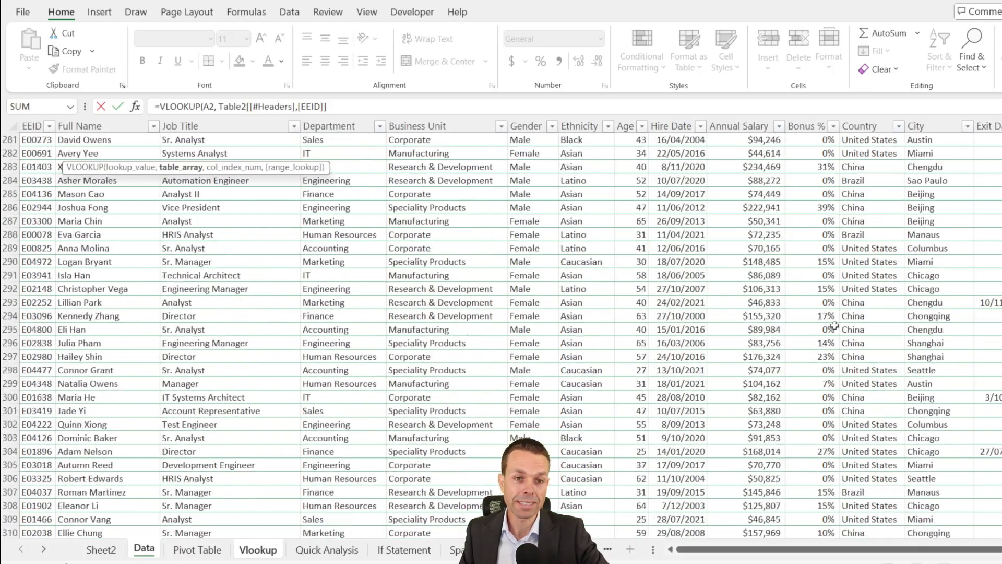
scroll(832, 315, "down", 20)
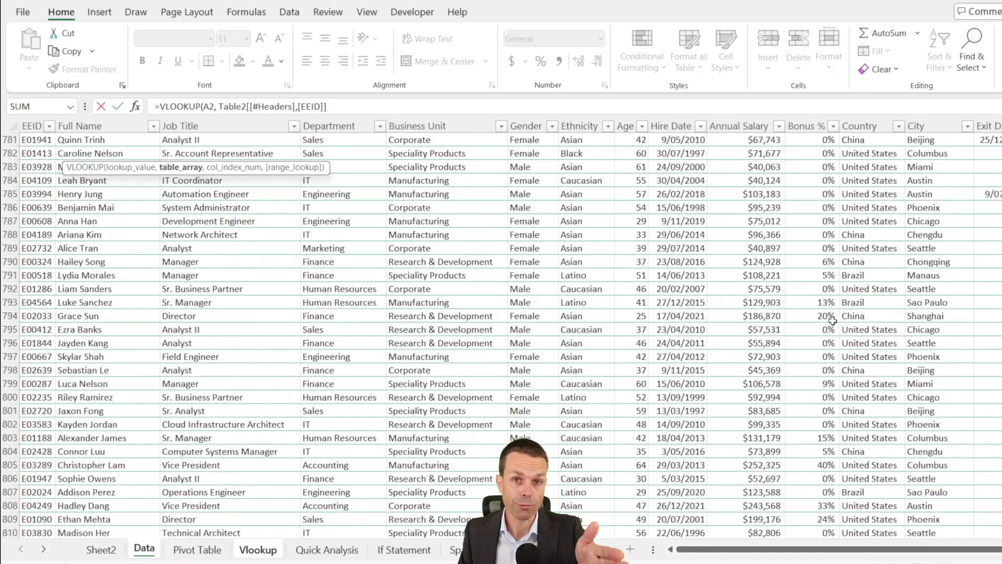
scroll(846, 317, "down", 20)
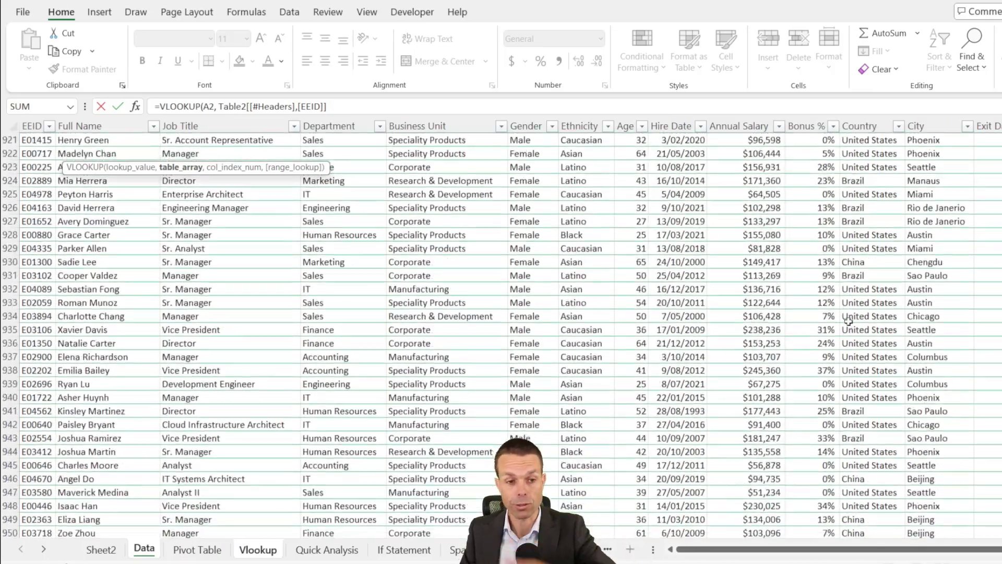
scroll(849, 323, "down", 4)
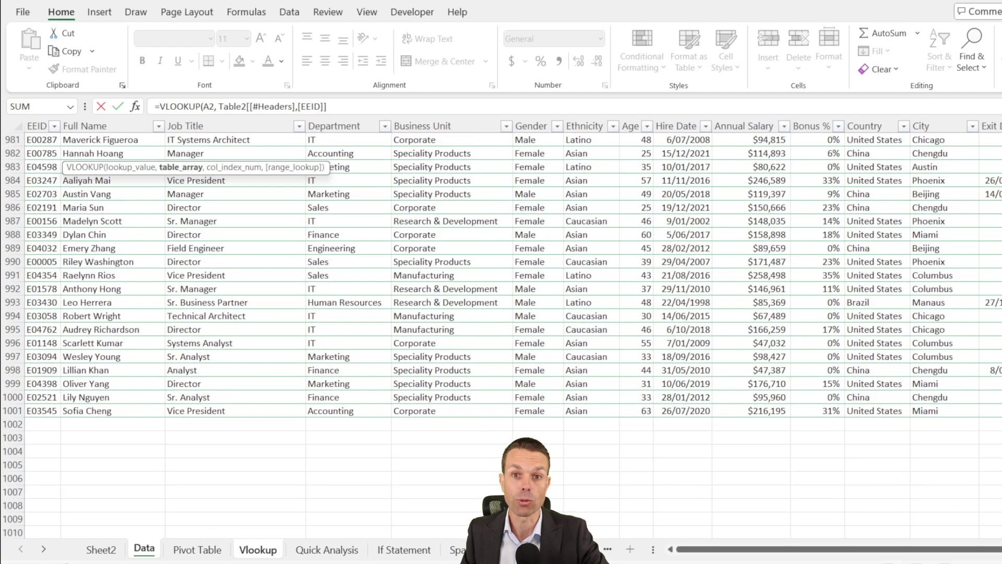
key("ctrl+a")
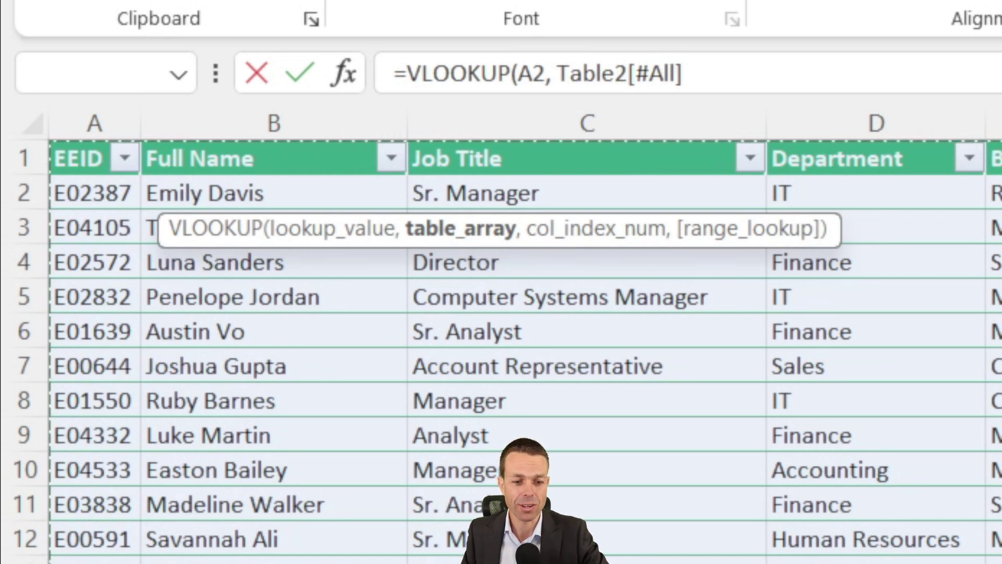
type(", Vlookup!")
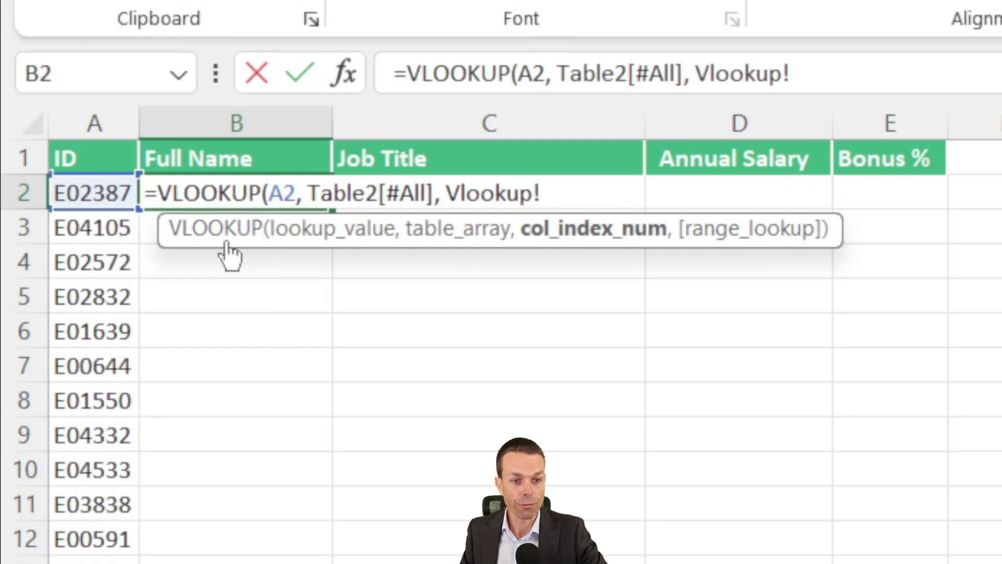
Finish B2's VLOOKUP with column index 2 and FALSE for an exact match.
key("ctrl+Page_Up")
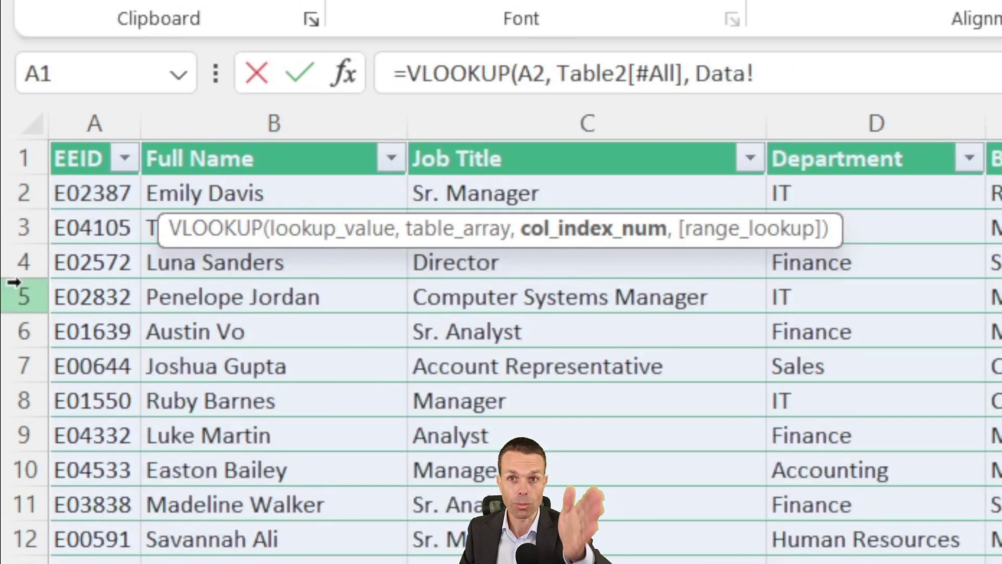
left_click_drag(758, 73, 698, 73)
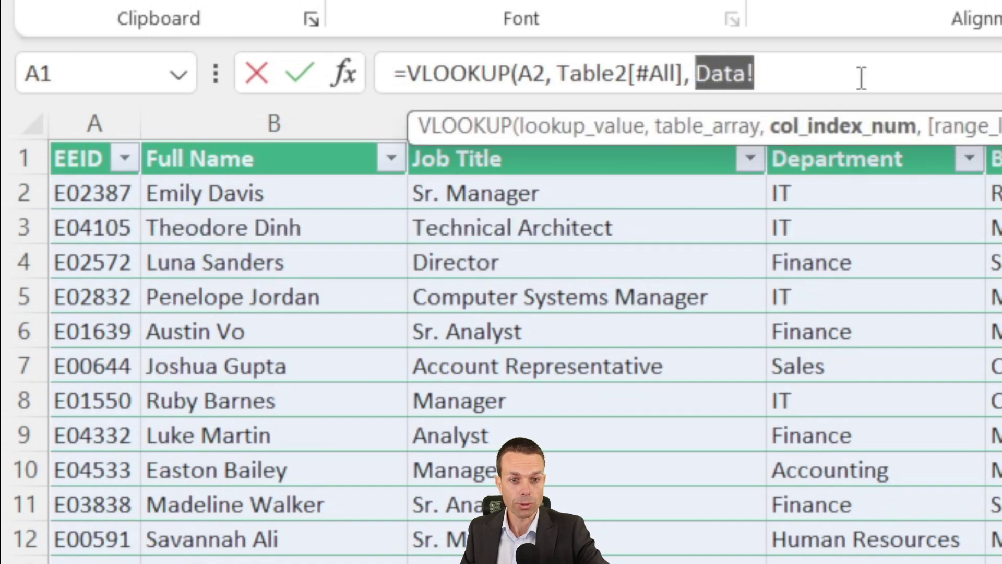
type("2,")
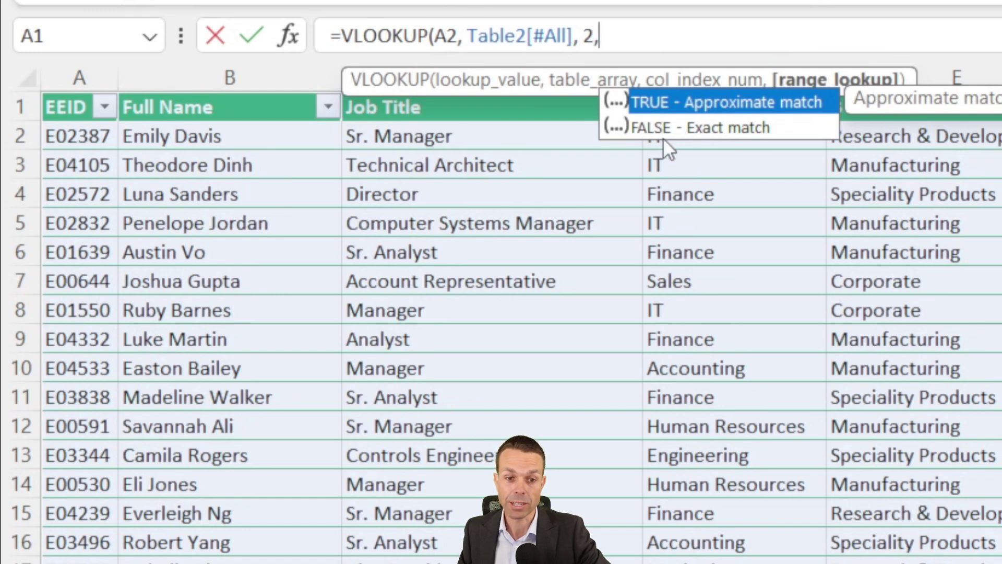
left_click(653, 127)
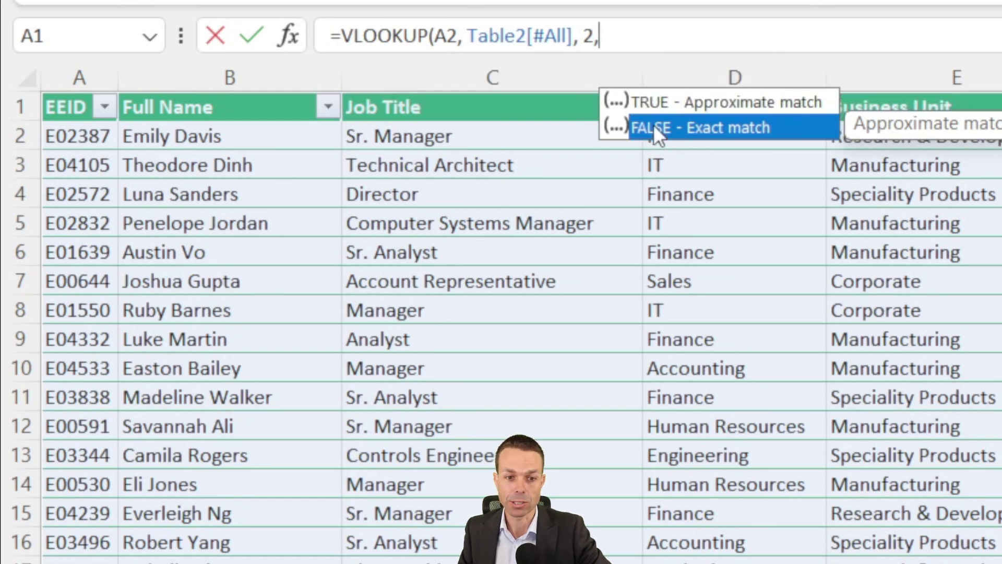
key("Tab")
type(")")
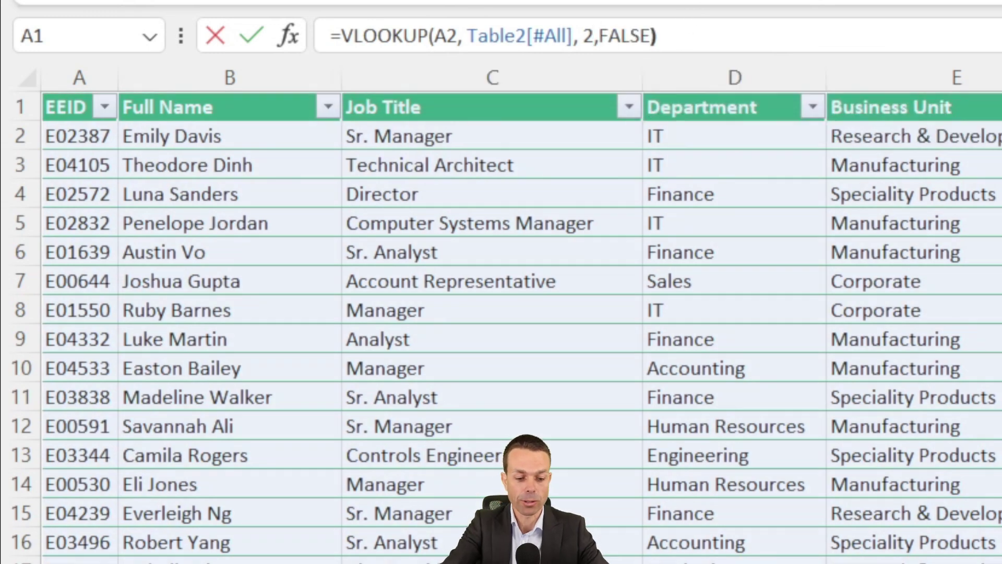
key("Return")
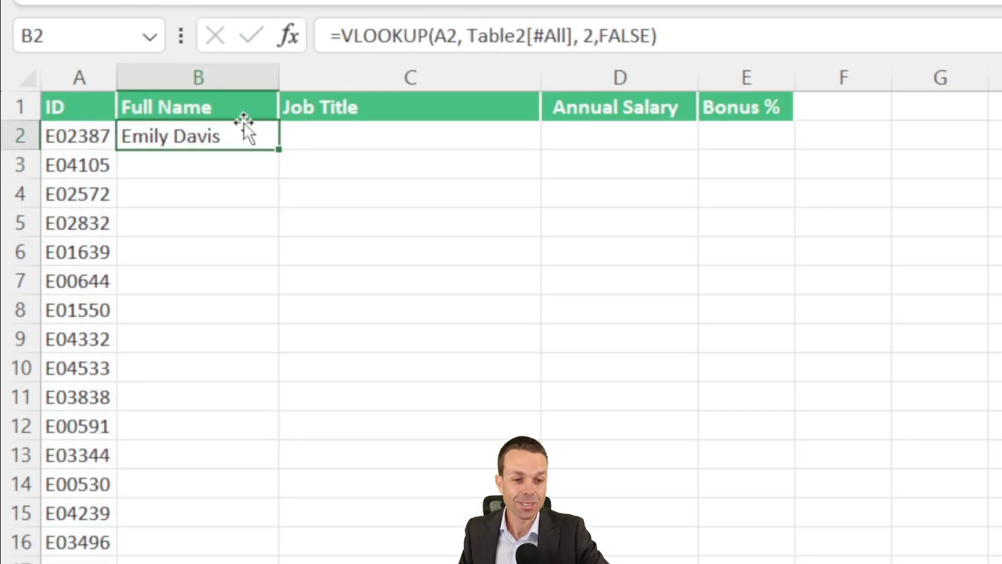
Fill the B2 name lookup down column B.
left_click(95, 132)
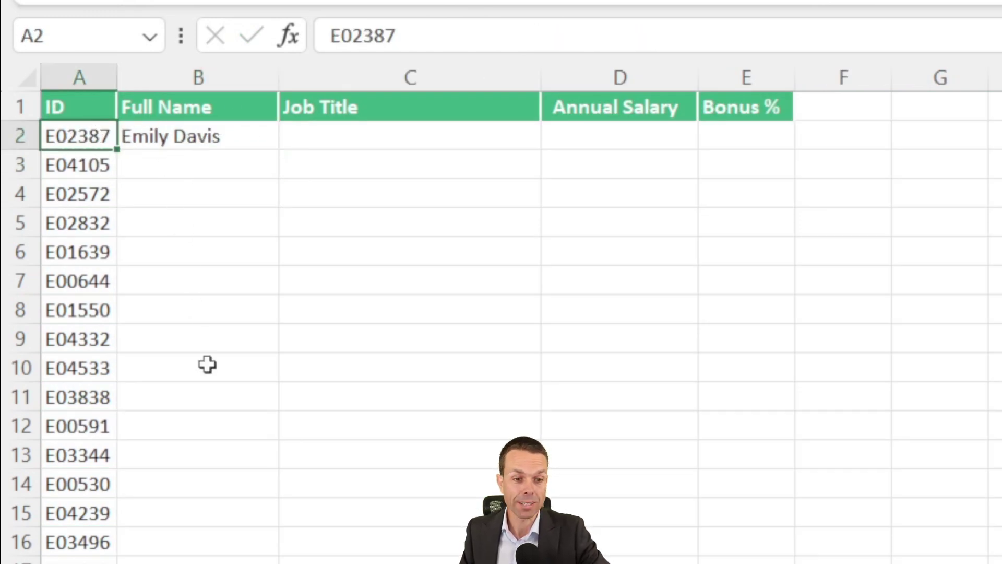
left_click(222, 147)
left_click_drag(280, 161, 275, 561)
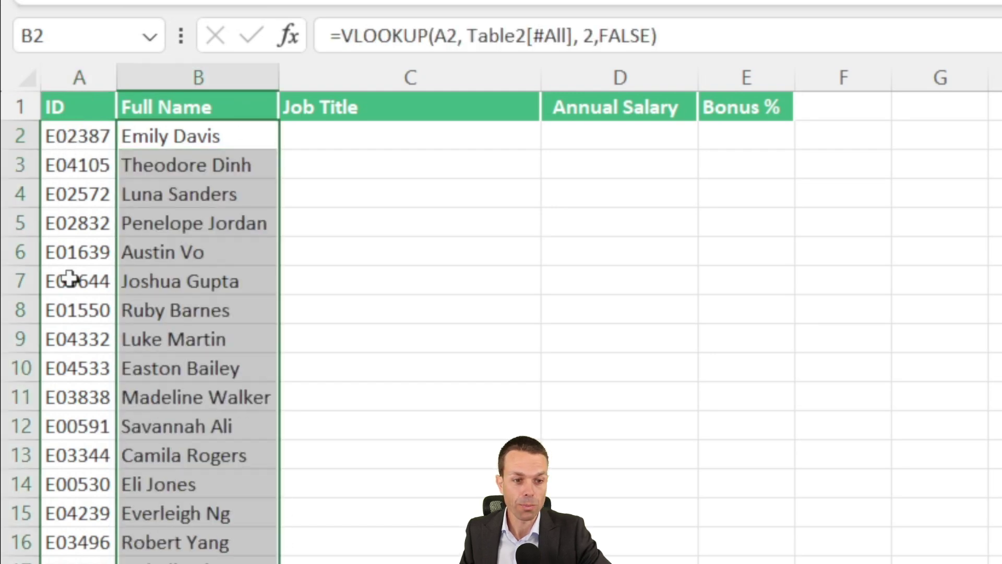
left_click(400, 302)
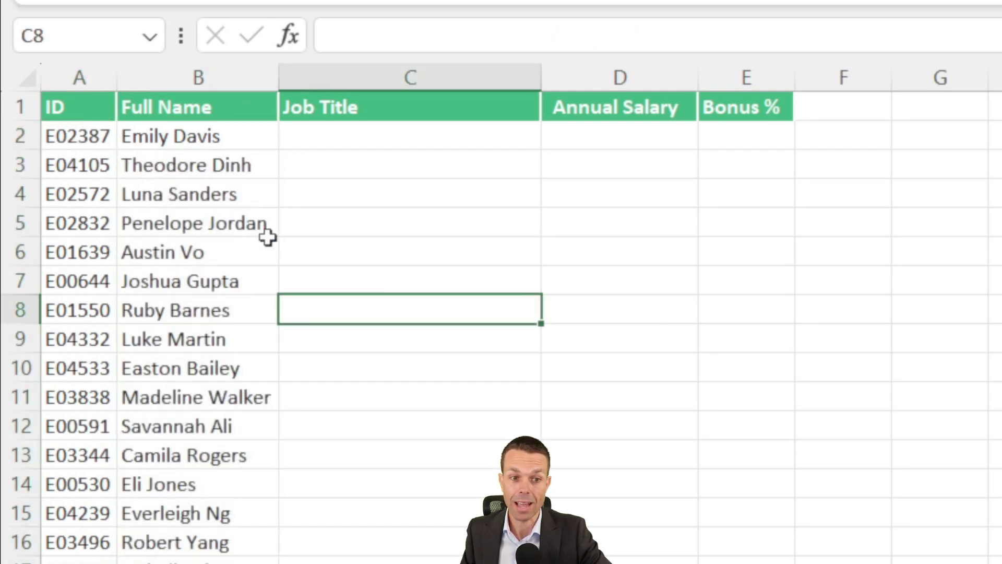
Lock the lookup value as $A2, refill the formula to row 20, and select B2:B20.
left_click(245, 136)
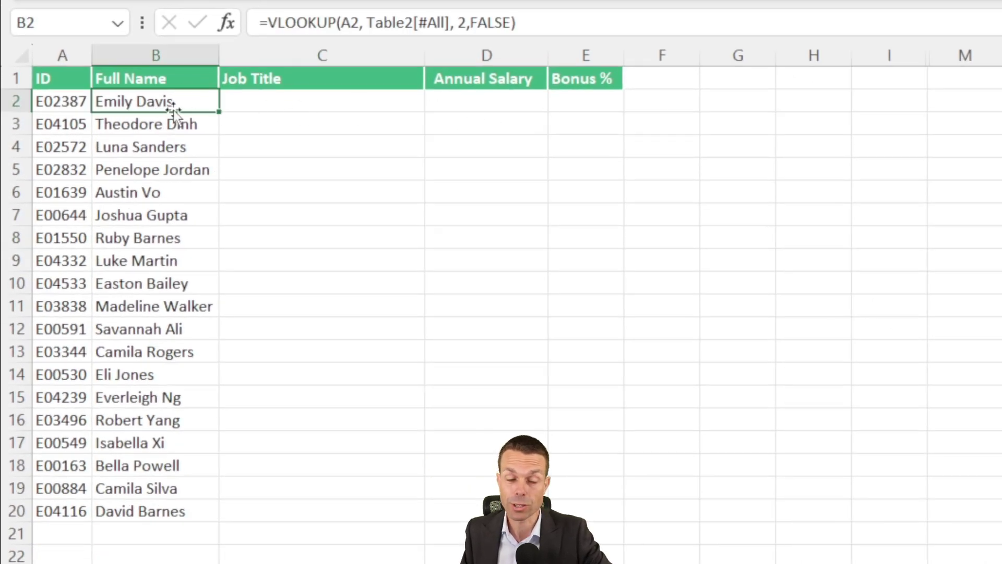
left_click(351, 23)
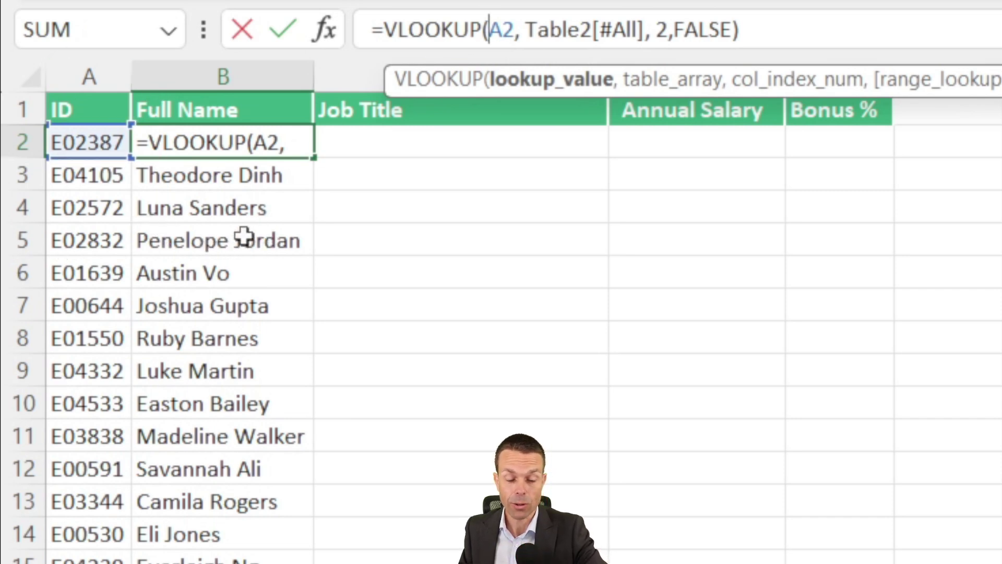
type("$")
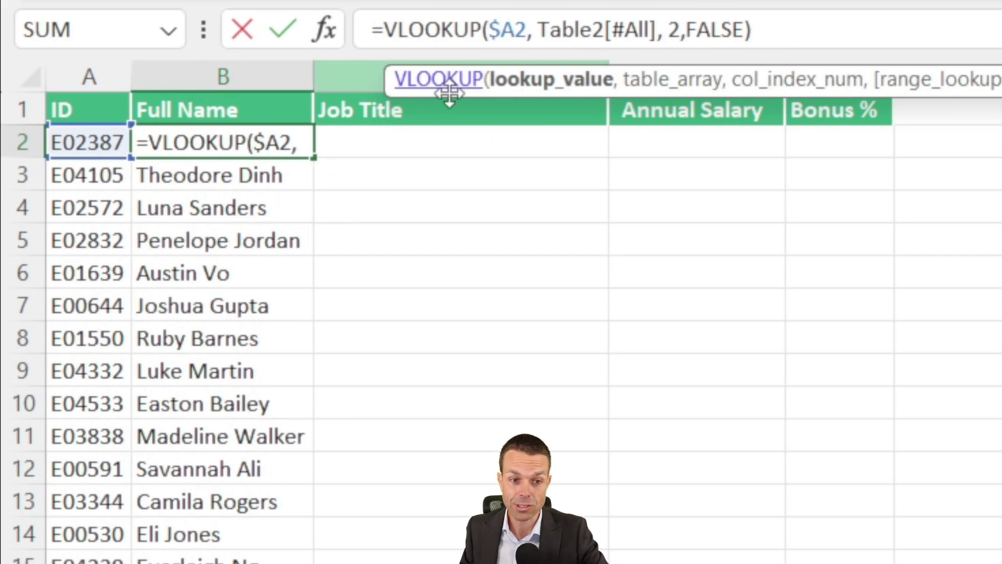
key("Return")
key("Up")
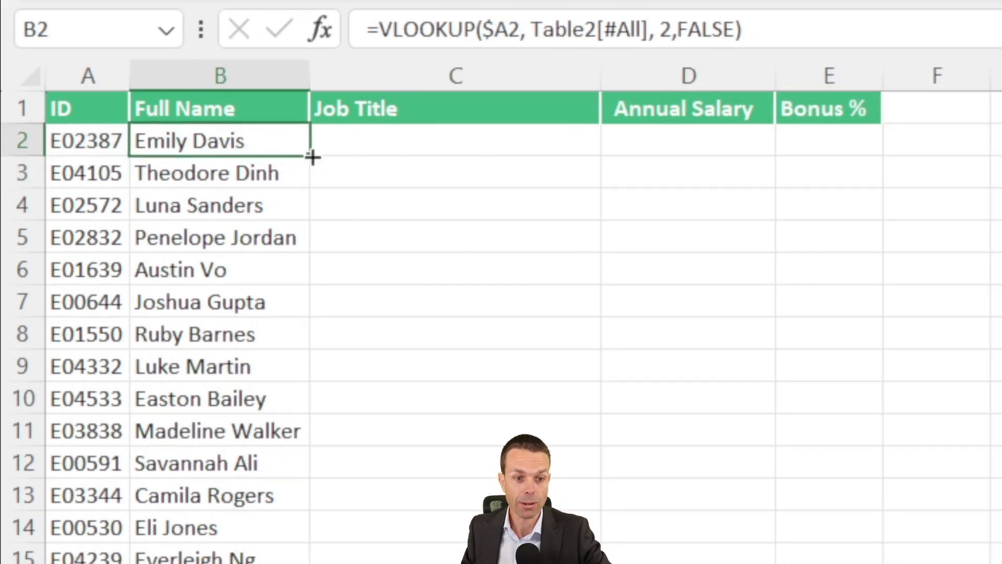
left_click_drag(312, 157, 206, 522)
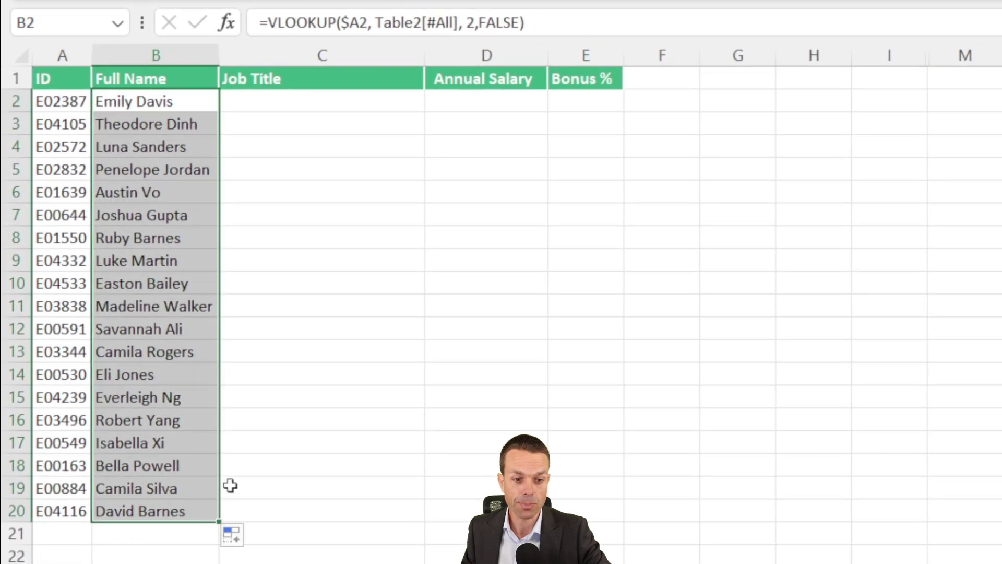
left_click(183, 126)
left_click(190, 101)
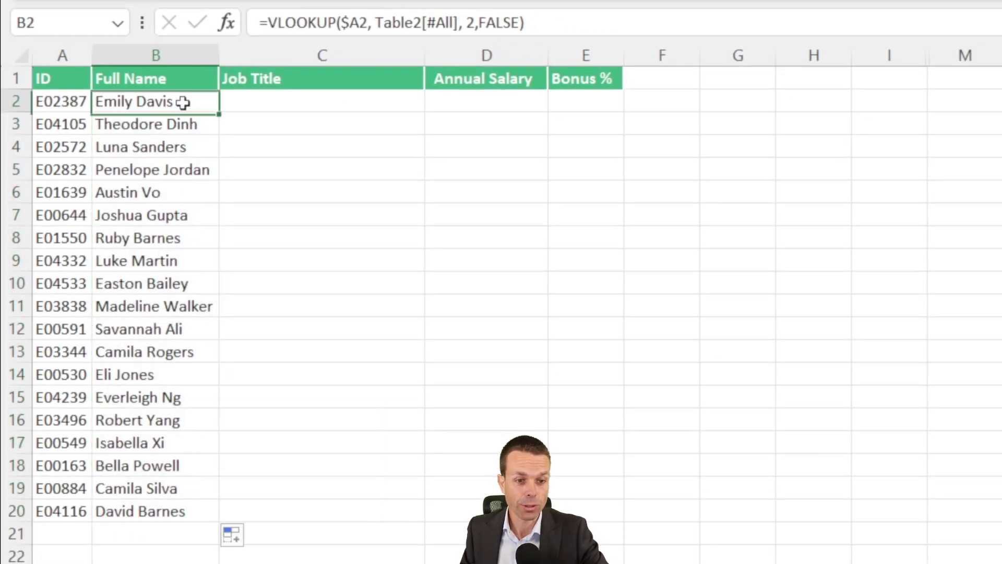
left_click(193, 510, "shift")
Copy the name lookups into Job Title and change C2's column index to 3.
left_click_drag(221, 521, 357, 516)
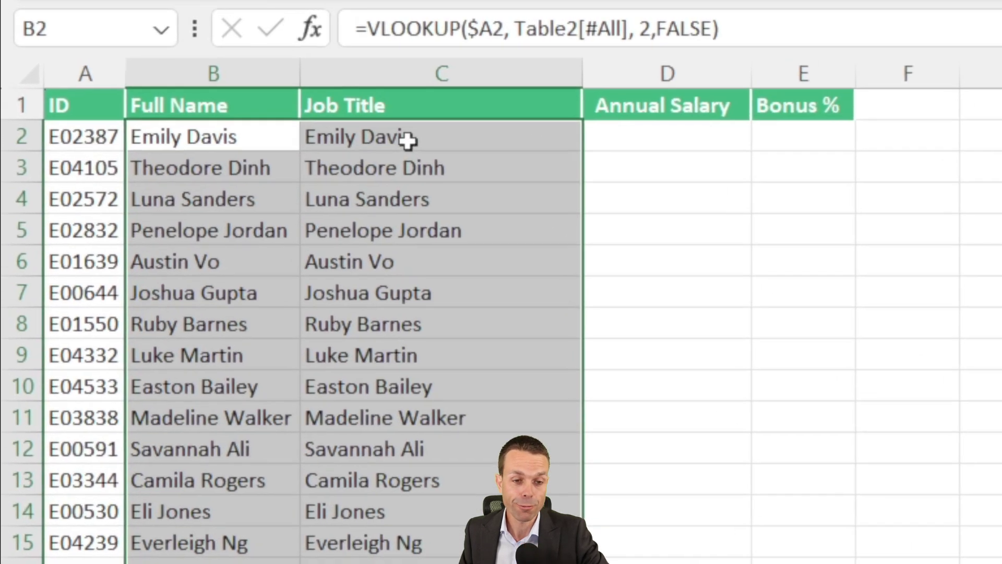
left_click(301, 101)
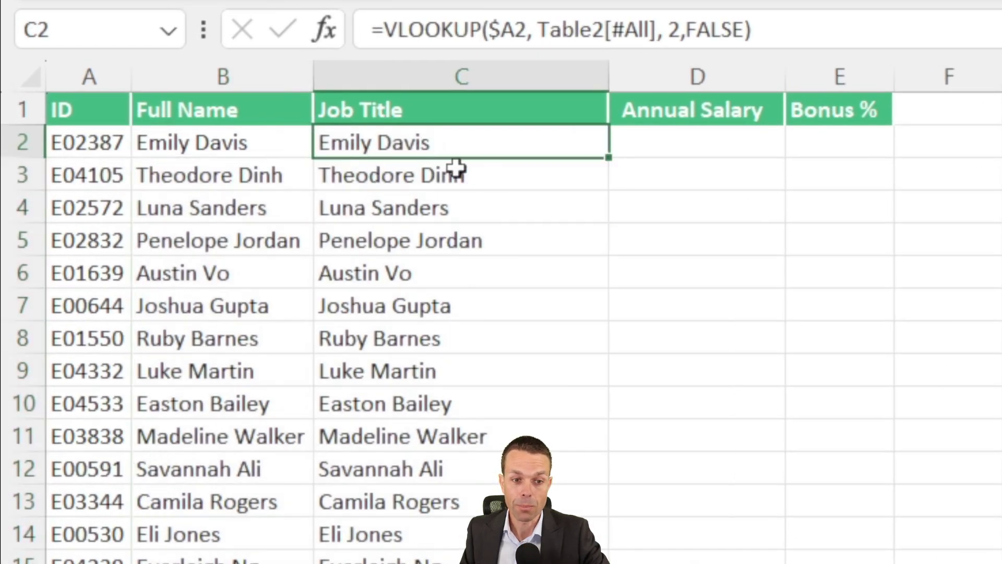
left_click(683, 29)
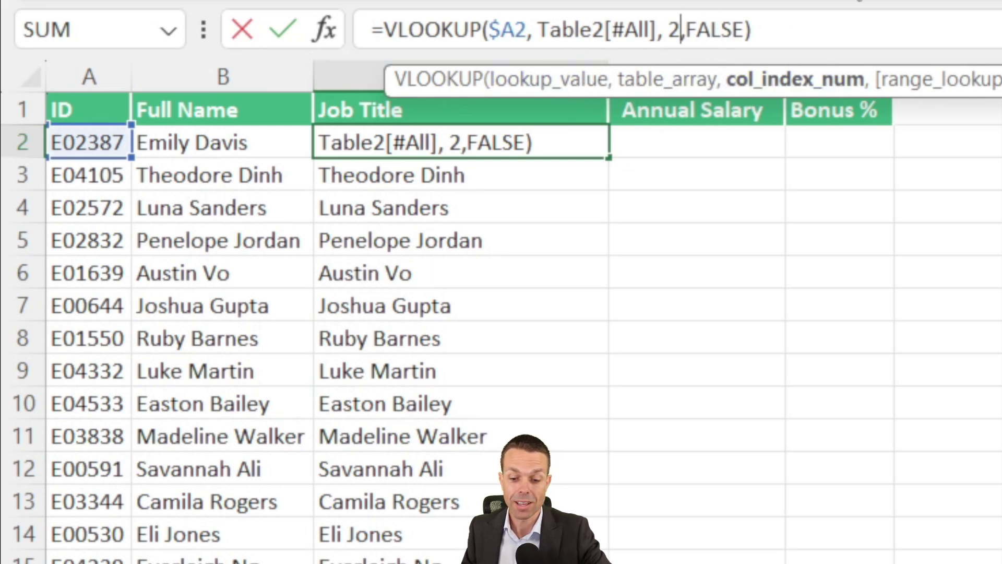
key("BackSpace")
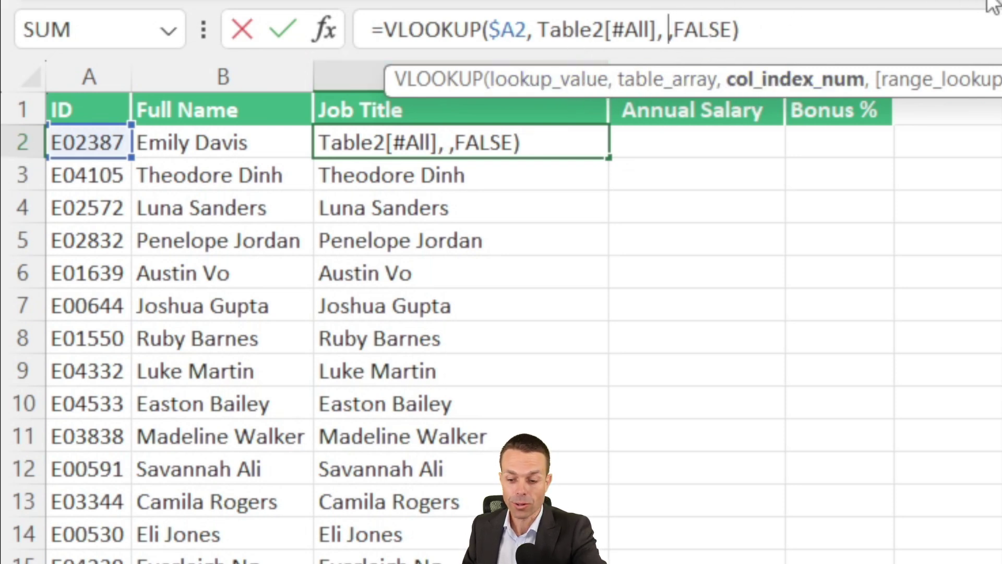
type("3")
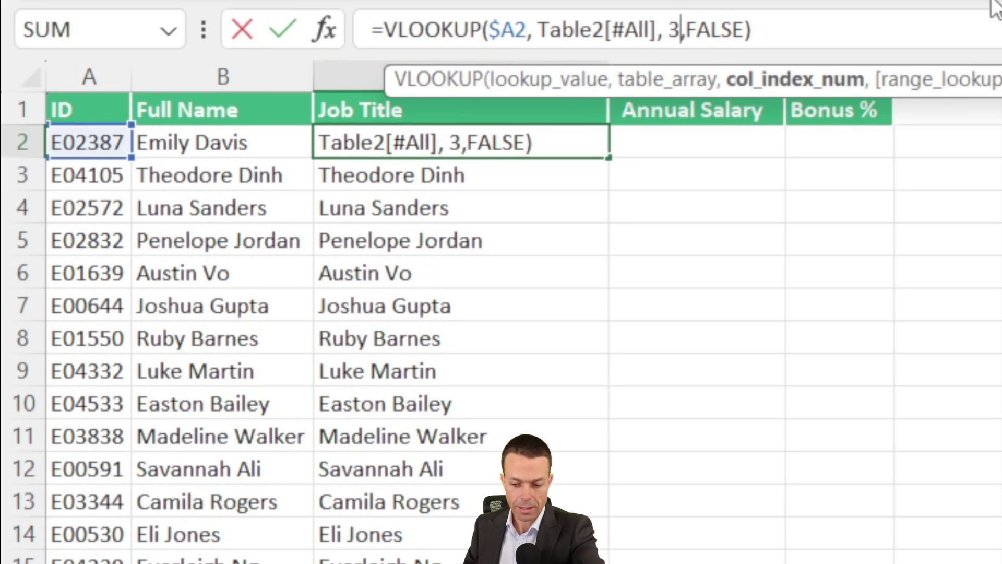
key("Return")
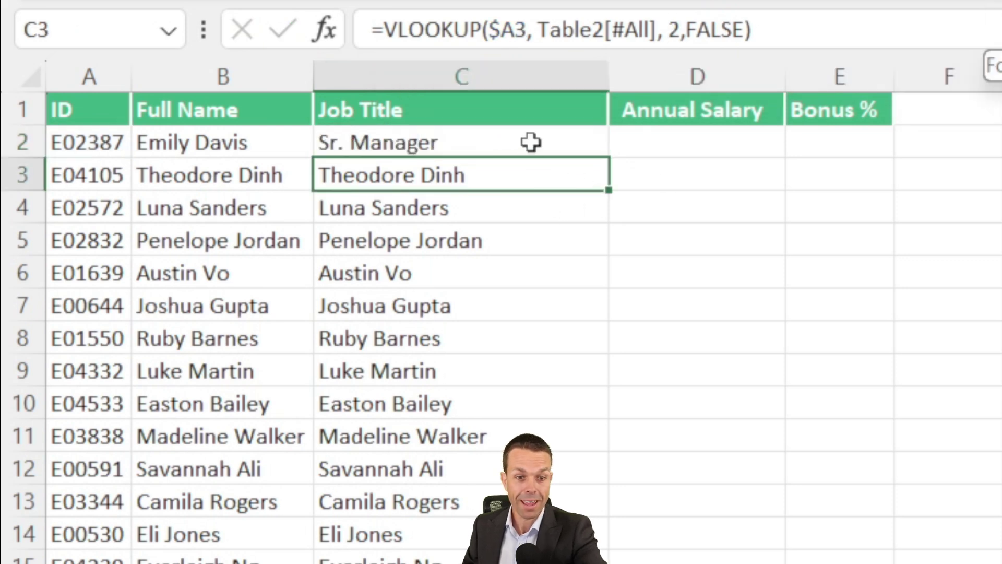
Fill the job title lookup down column C, then copy it into Annual Salary and Bonus %.
left_click(531, 142)
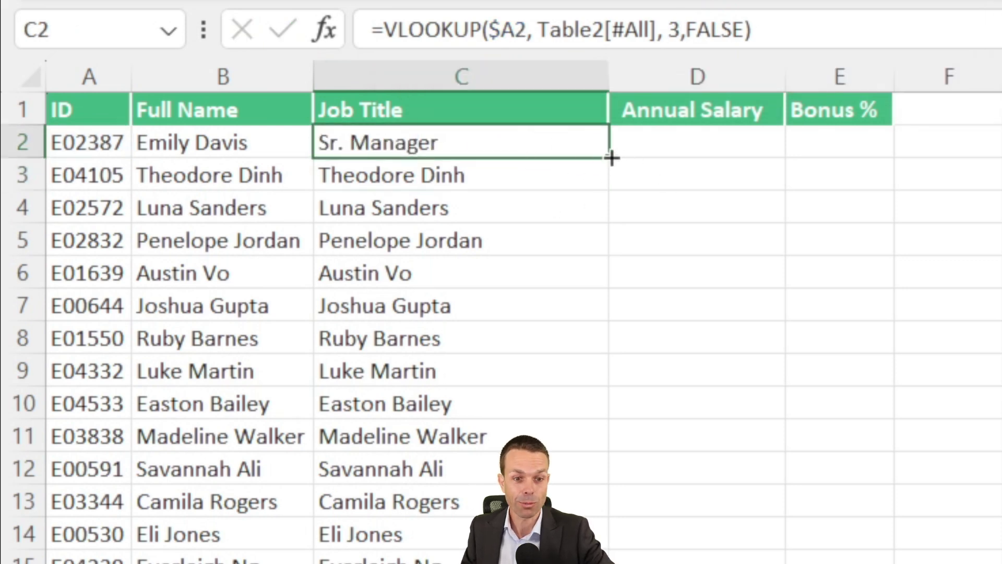
left_click_drag(611, 158, 610, 563)
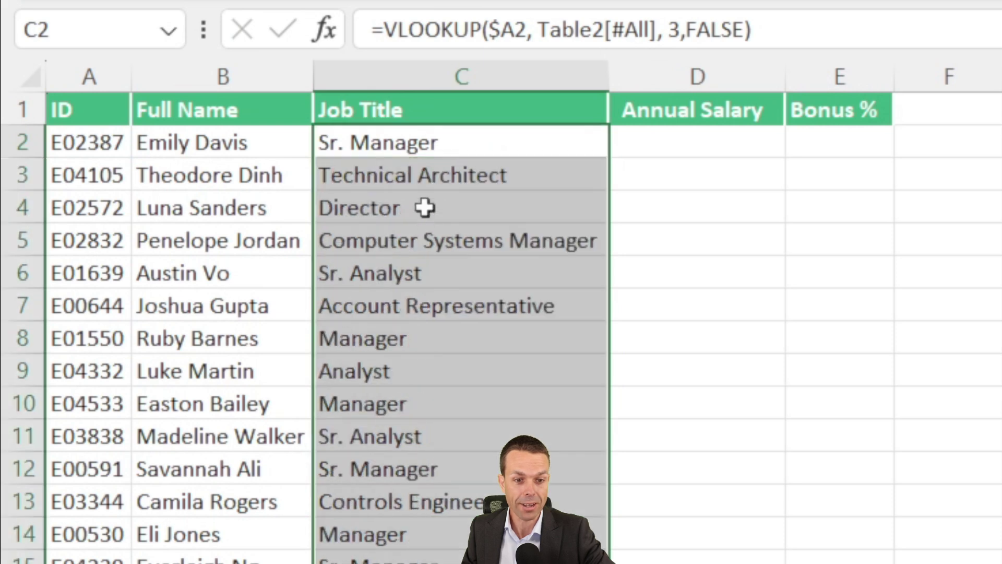
left_click(470, 163)
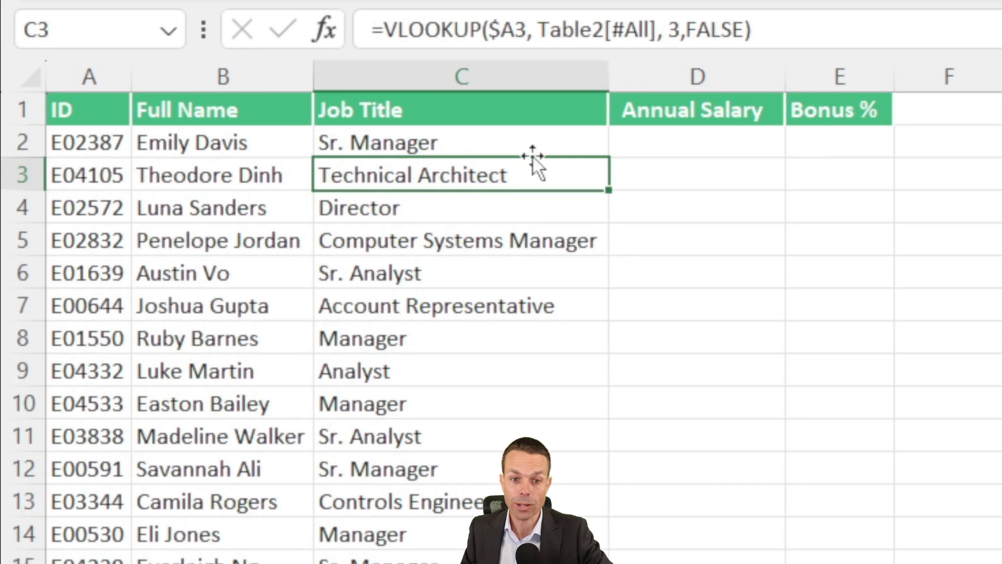
left_click(557, 144)
key("ctrl+shift+Down")
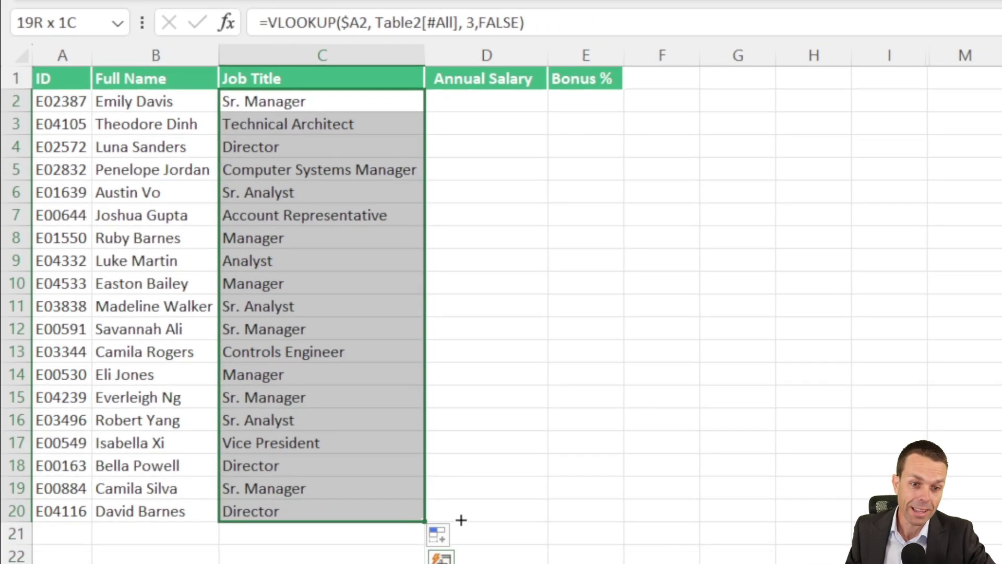
left_click_drag(425, 521, 619, 526)
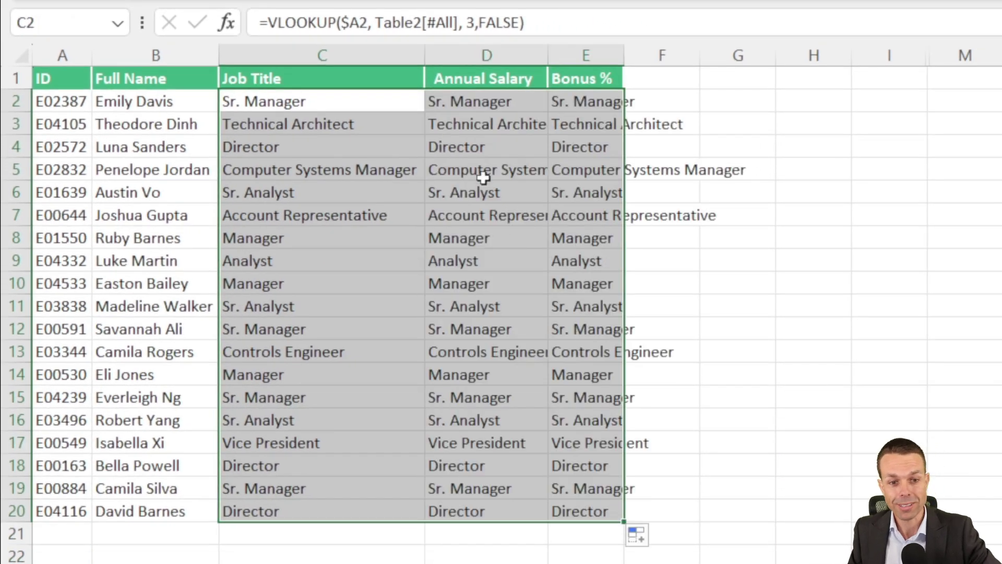
Change D2's column index to 10 and fill the salary lookup down column D.
left_click(502, 104)
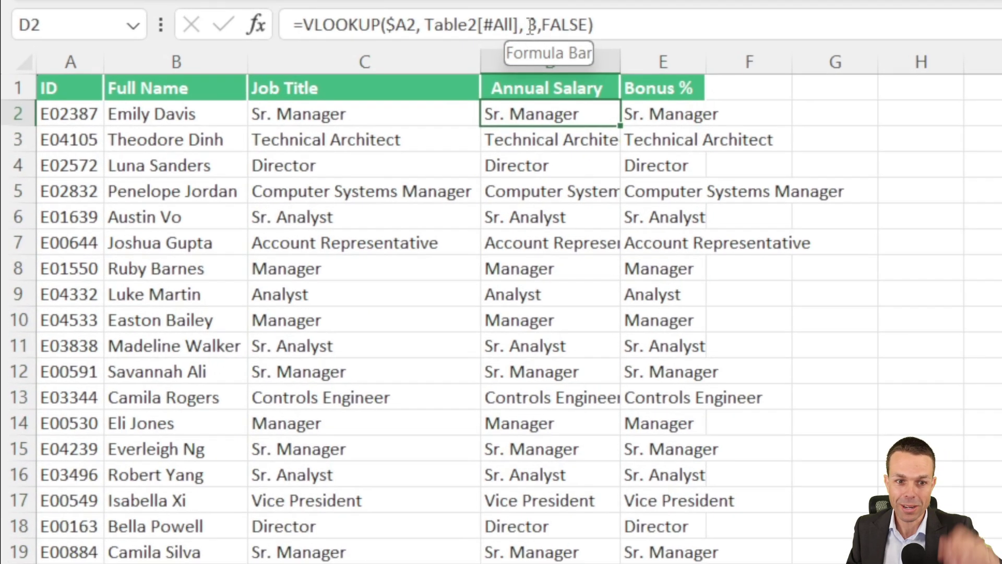
left_click(474, 23)
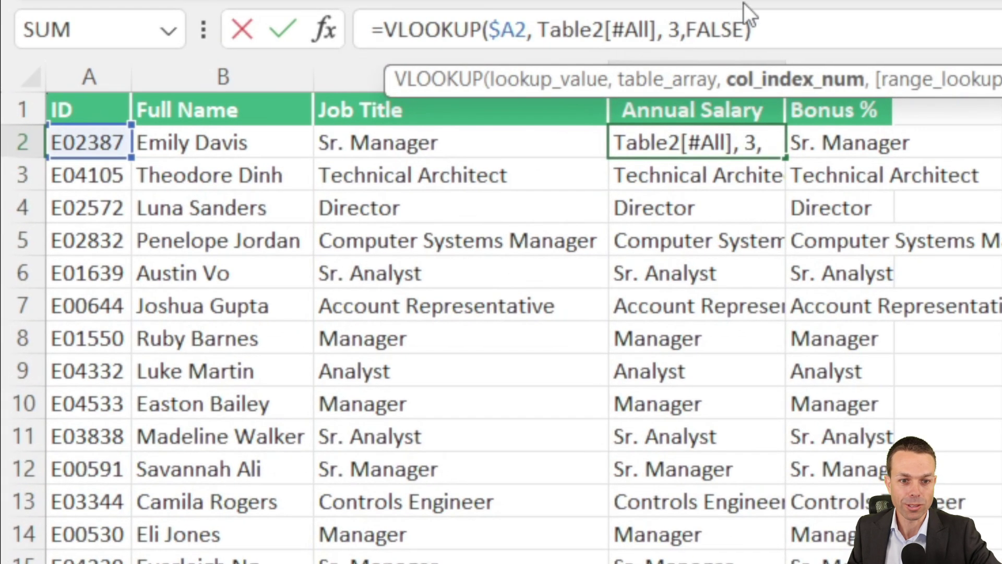
key("BackSpace")
type("10")
key("Return")
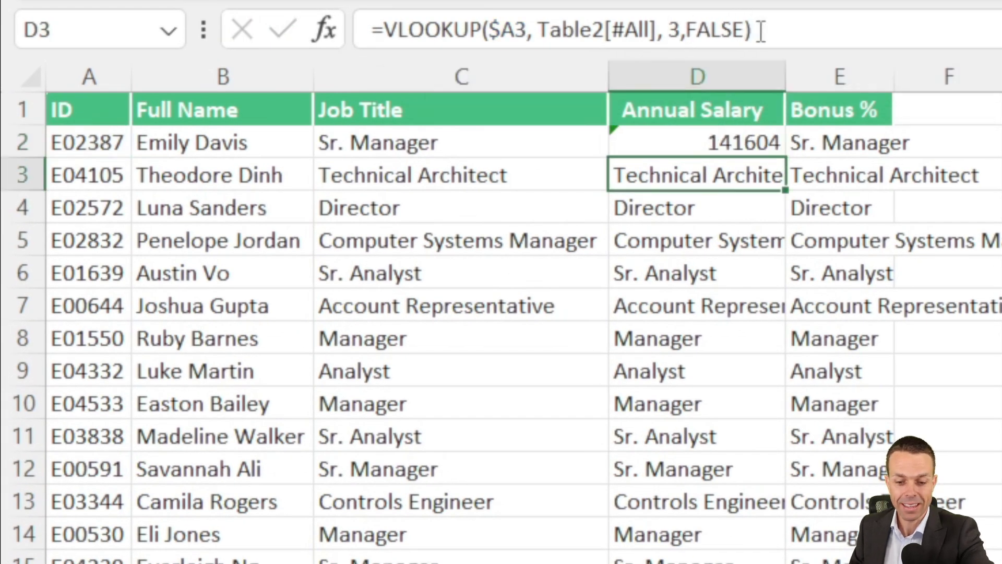
left_click(731, 148)
left_click_drag(792, 156, 766, 530)
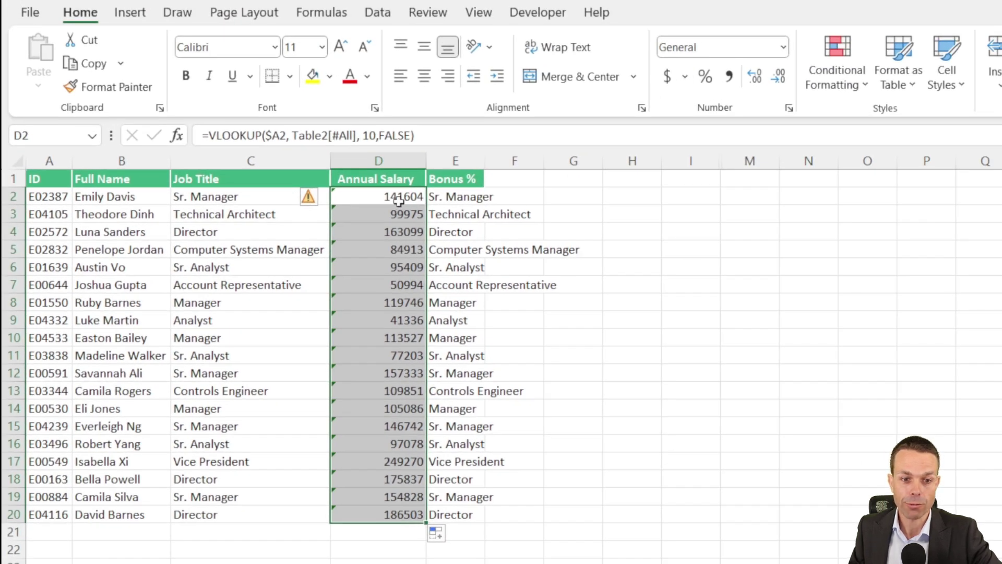
Format the salary cells as Currency with 2 decimal places.
right_click(399, 201)
left_click(459, 466)
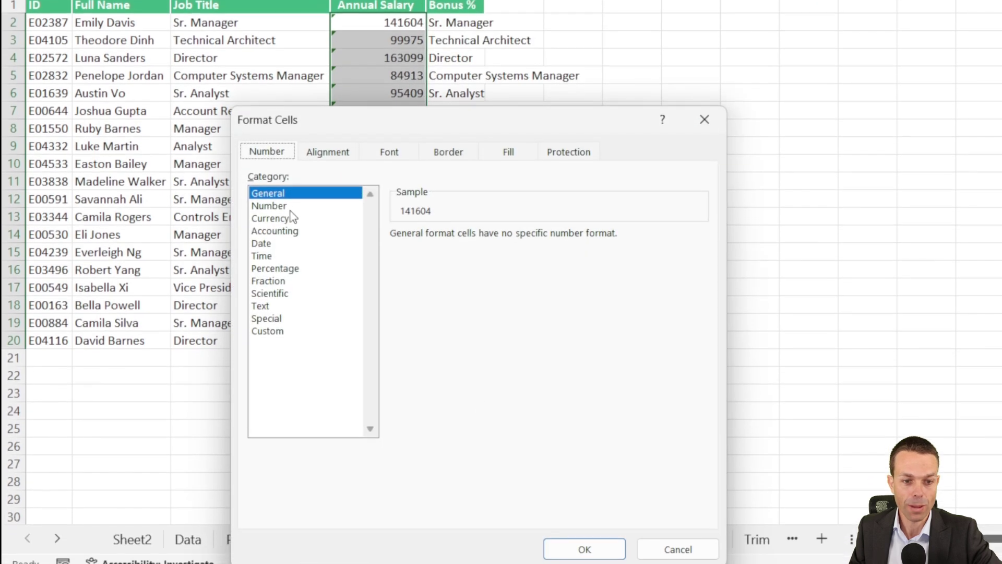
left_click(269, 218)
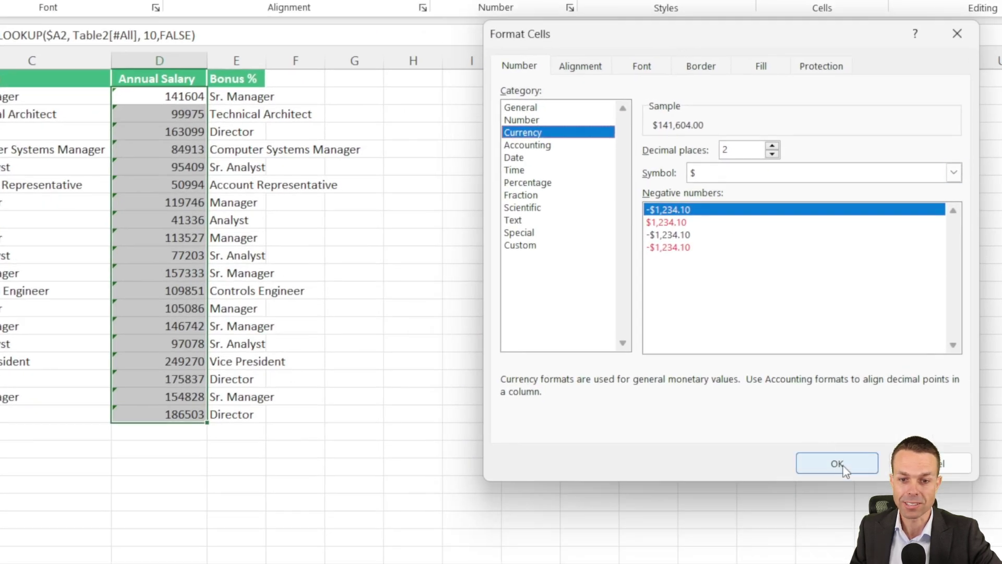
left_click(584, 541)
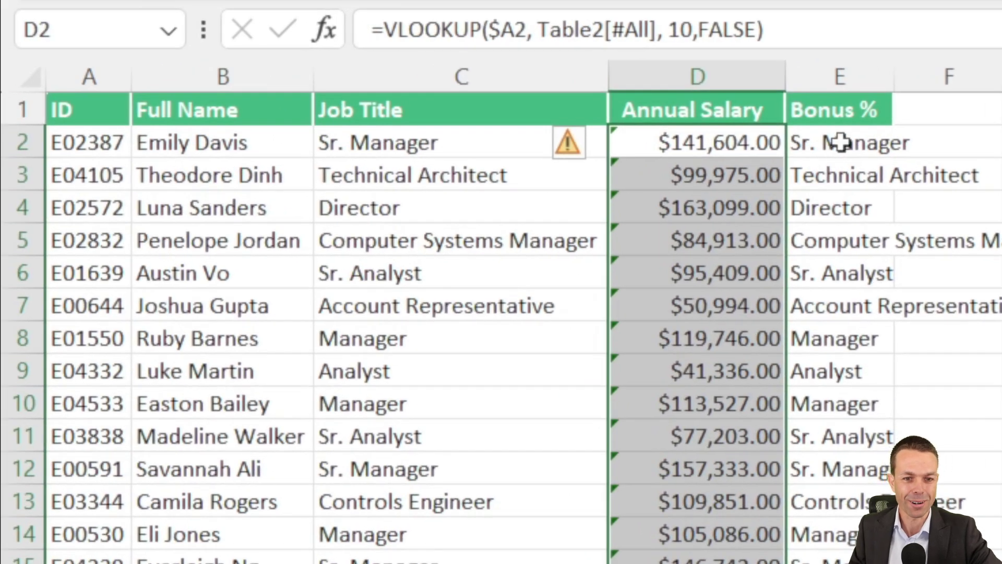
left_click(841, 142)
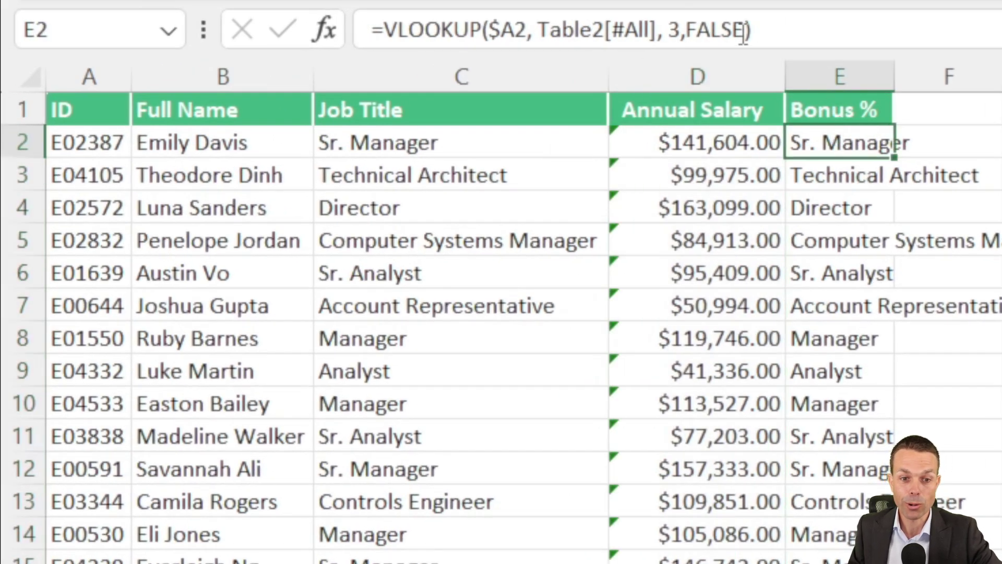
Change E2's VLOOKUP column index from 3 to 11 and format Bonus % as percentages.
left_click(671, 30)
key("Delete")
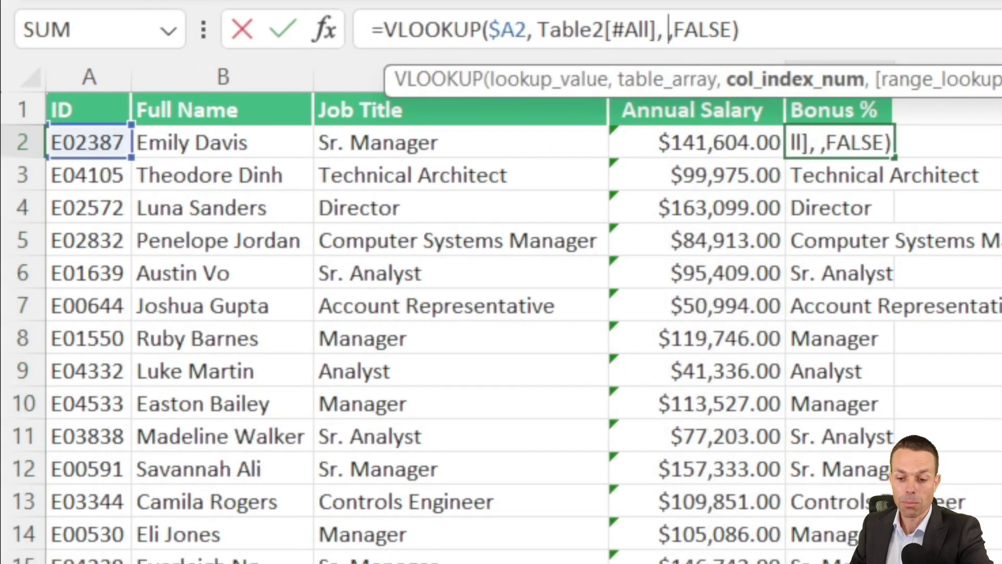
type("11")
key("ctrl+Return")
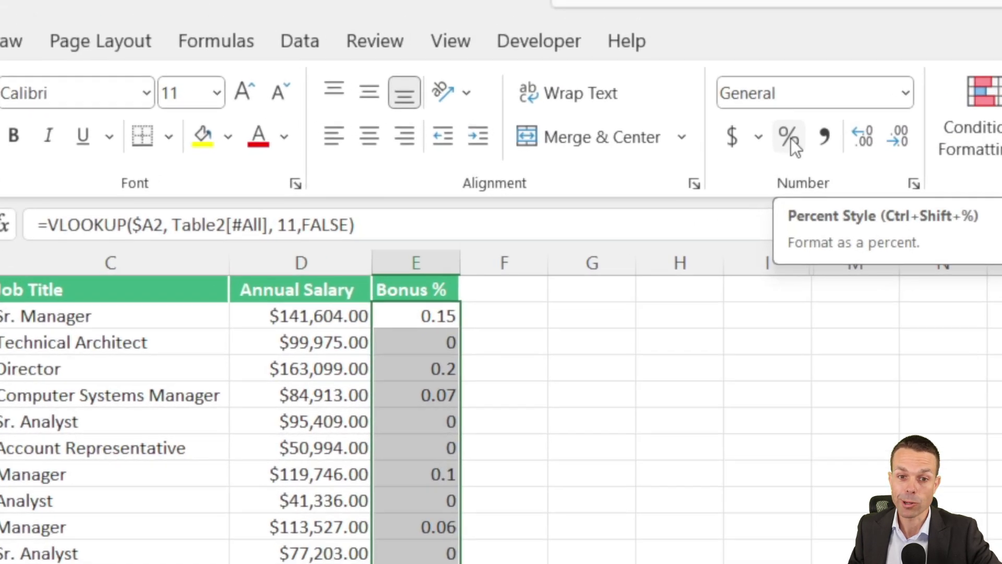
left_click(762, 88)
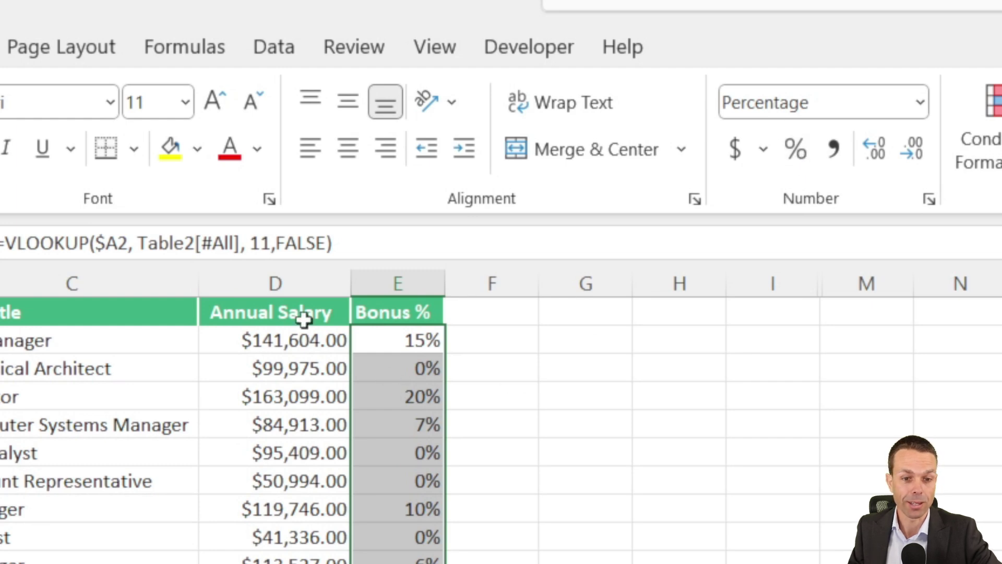
left_click(402, 342)
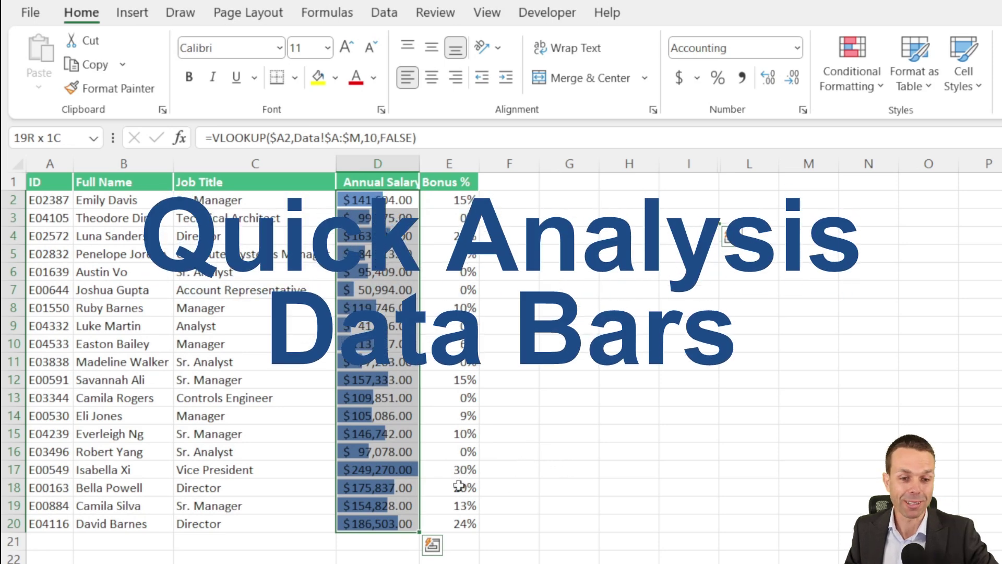
Clear the existing data bar rules from the salary cells.
left_click(882, 89)
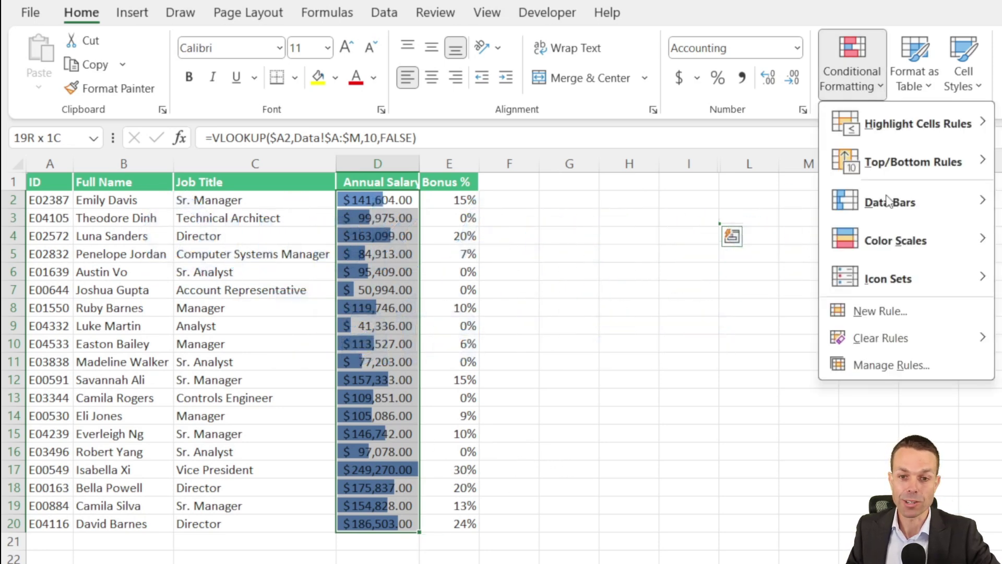
mouse_move(923, 336)
left_click(997, 339)
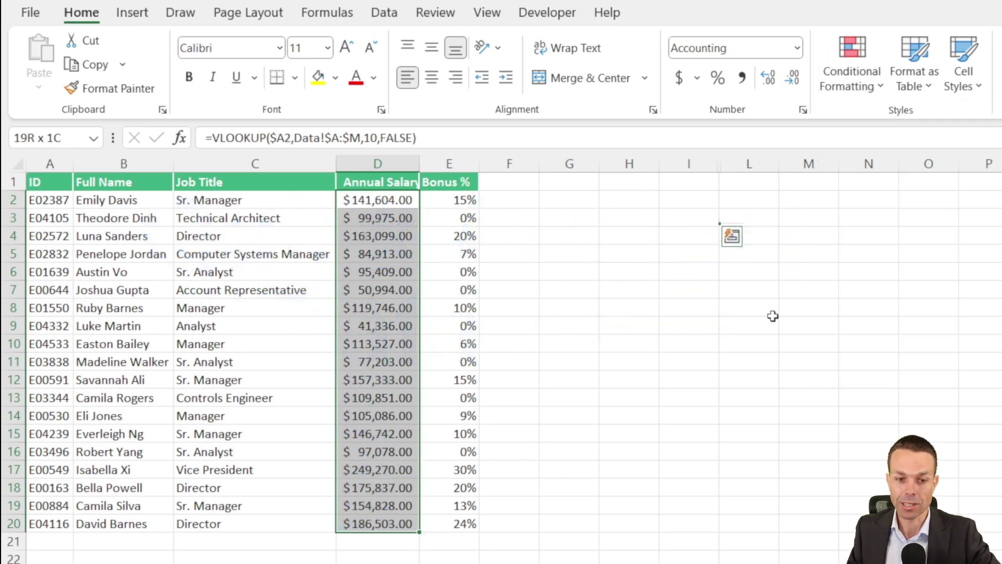
left_click(740, 309)
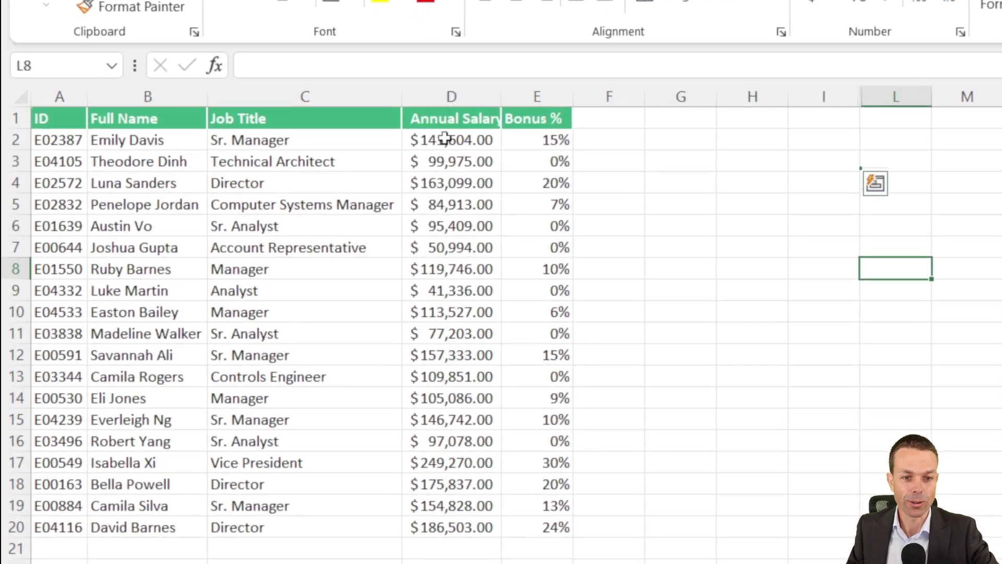
Select salaries D2:D20, autofit column D, and apply blue gradient fill data bars.
left_click(373, 197)
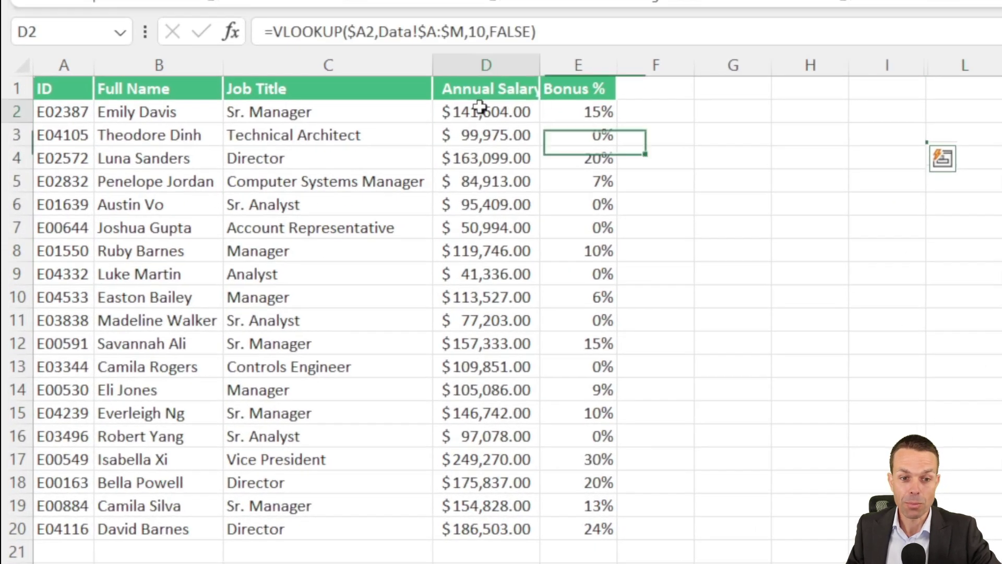
left_click(496, 522, "shift")
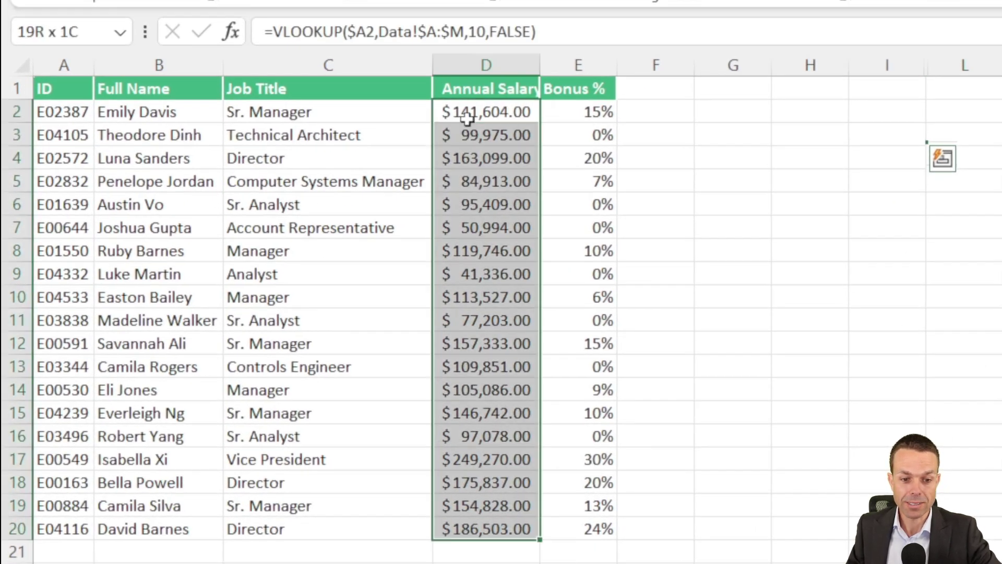
double_click(541, 64)
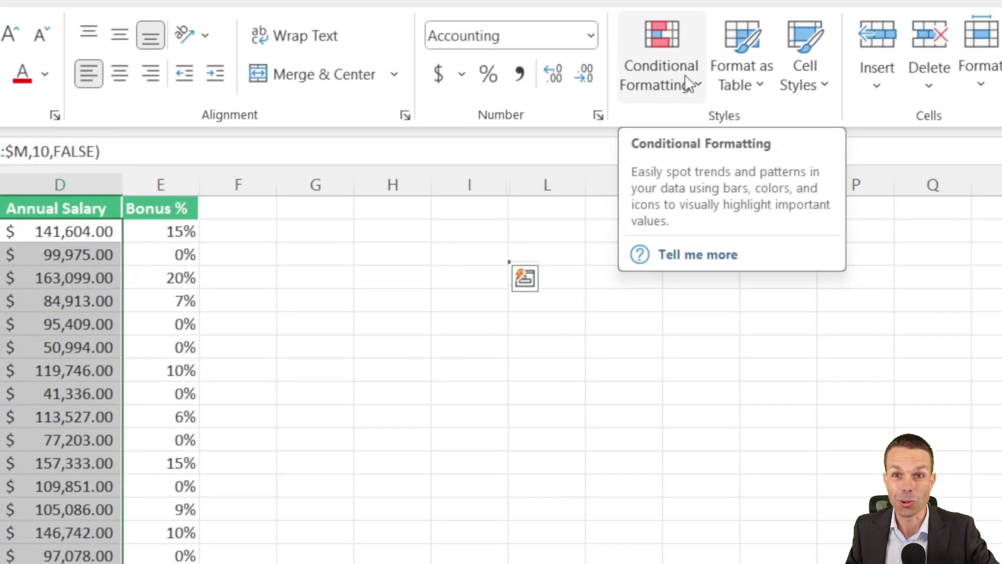
left_click(685, 74)
mouse_move(711, 238)
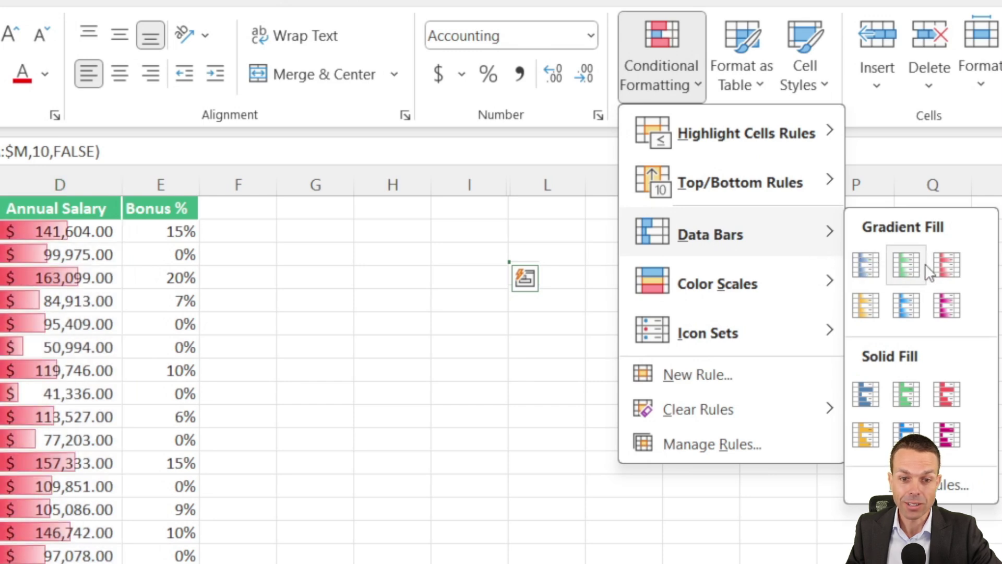
left_click(867, 269)
left_click(368, 413)
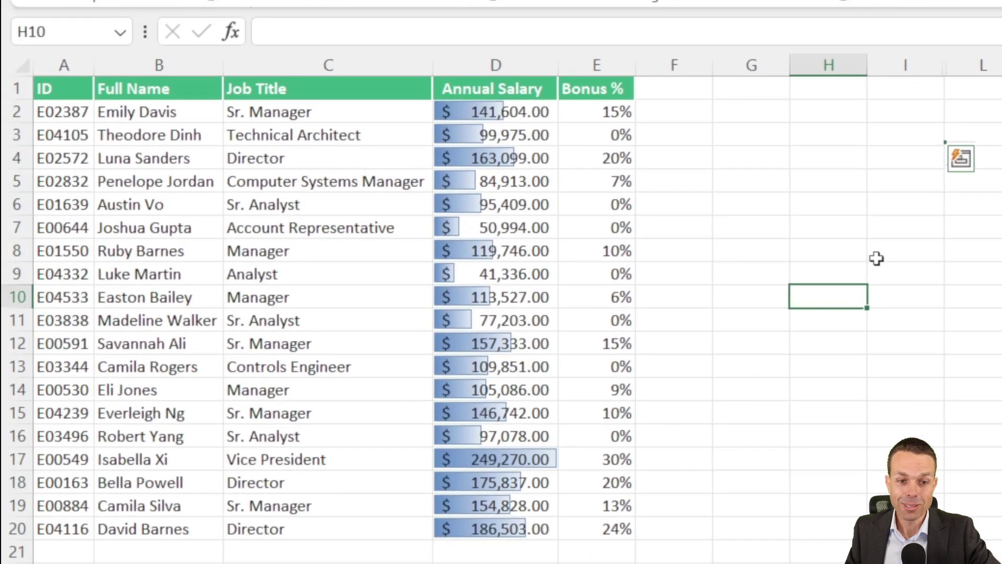
Check the salary formulas in D17 and D7, then reselect D2:D20 for Quick Analysis.
left_click(752, 251)
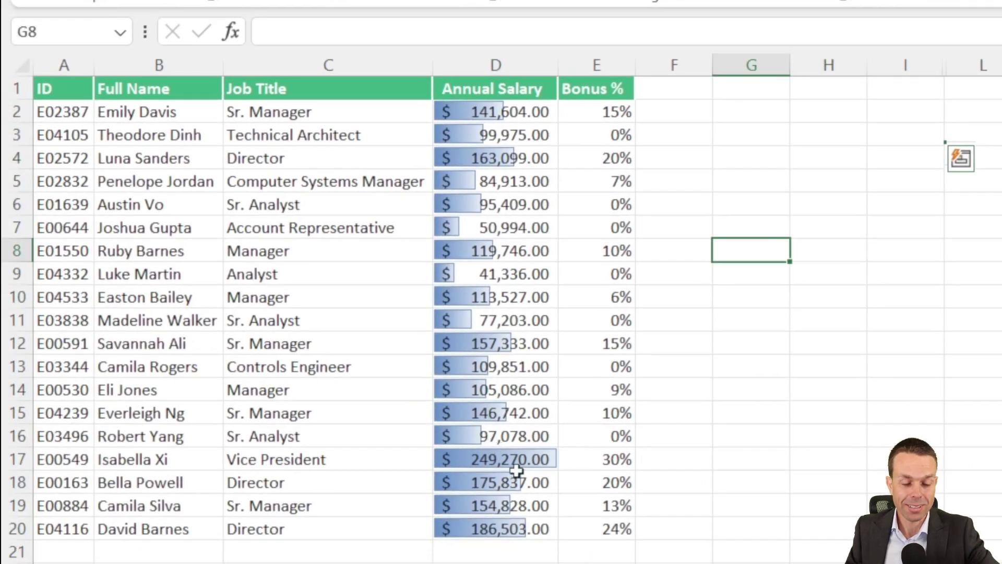
left_click(510, 457)
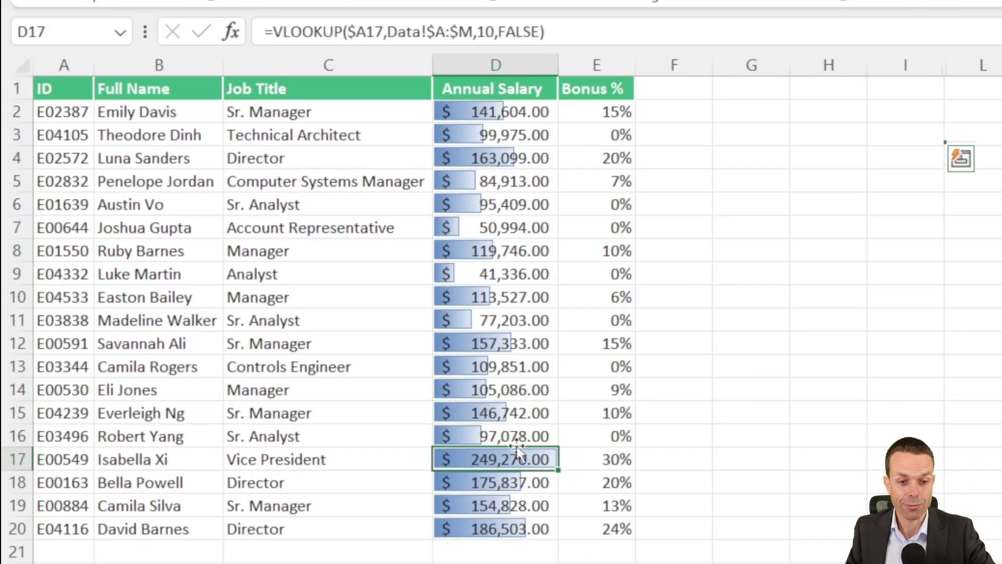
left_click(444, 228)
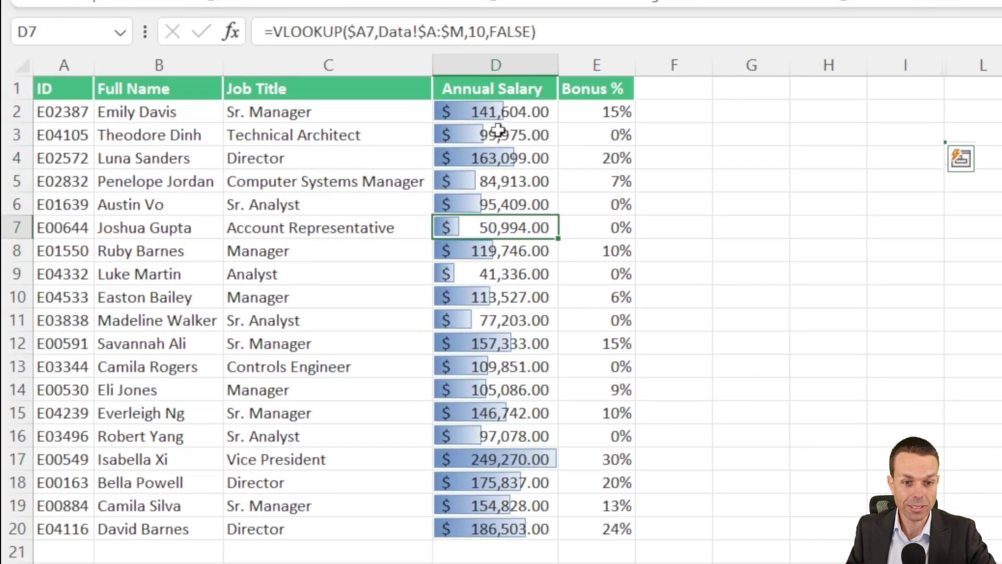
left_click(501, 112)
key("ctrl+shift+Down")
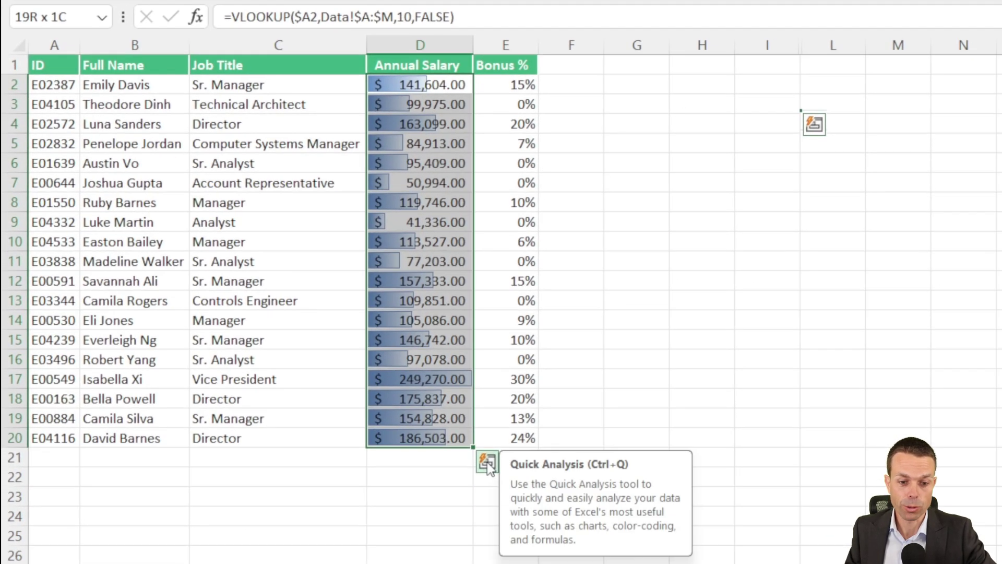
left_click(575, 554)
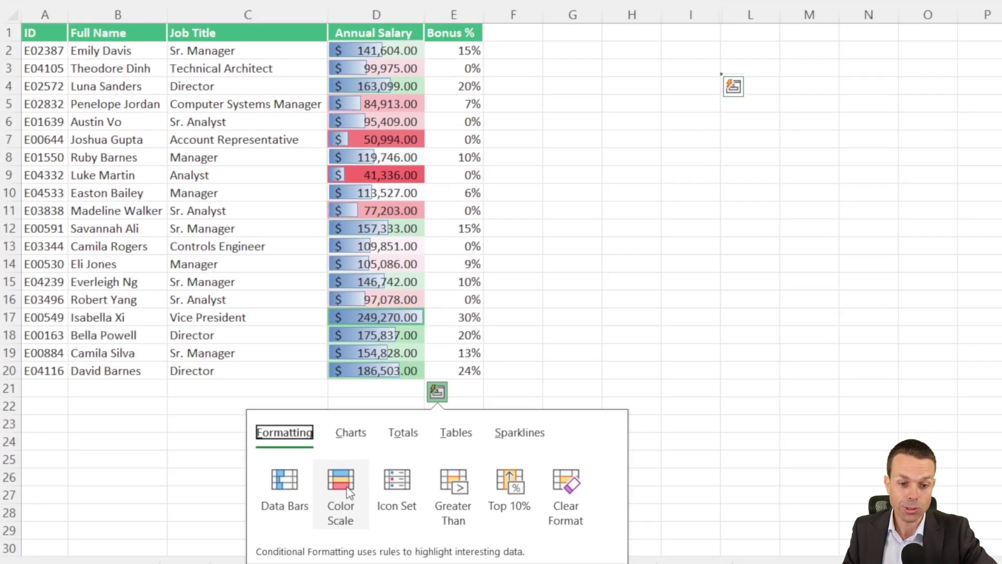
Apply Quick Analysis Data Bars to the selected salaries D2:D20.
left_click(300, 490)
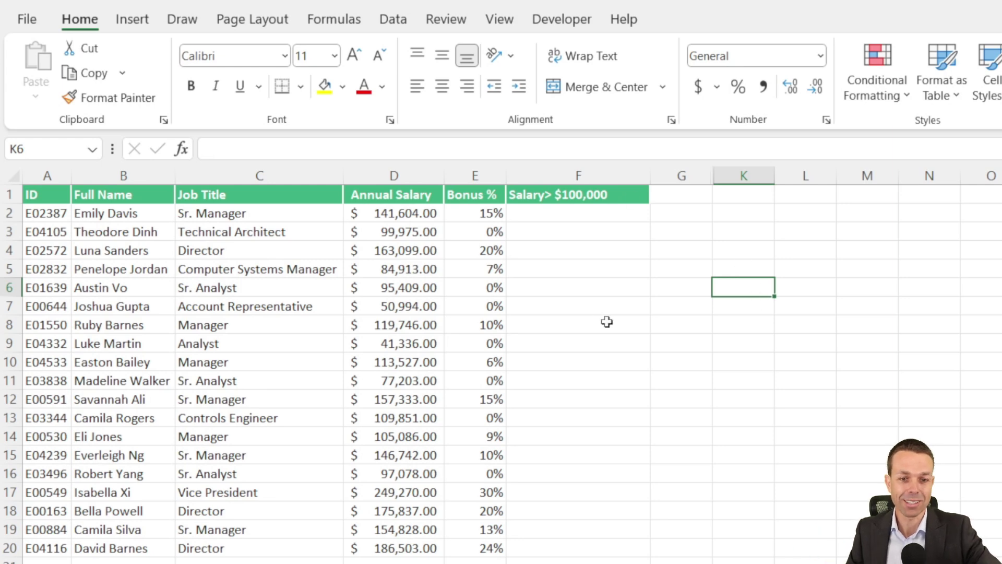
Begin an =IF formula in cell F2 under the Salary> $100,000 heading.
left_click(579, 209)
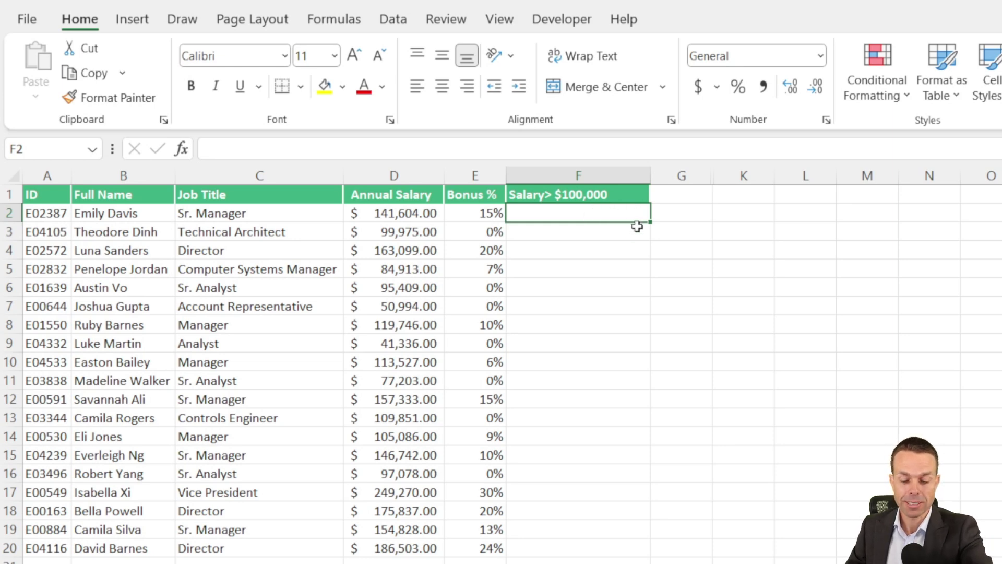
type("=IF")
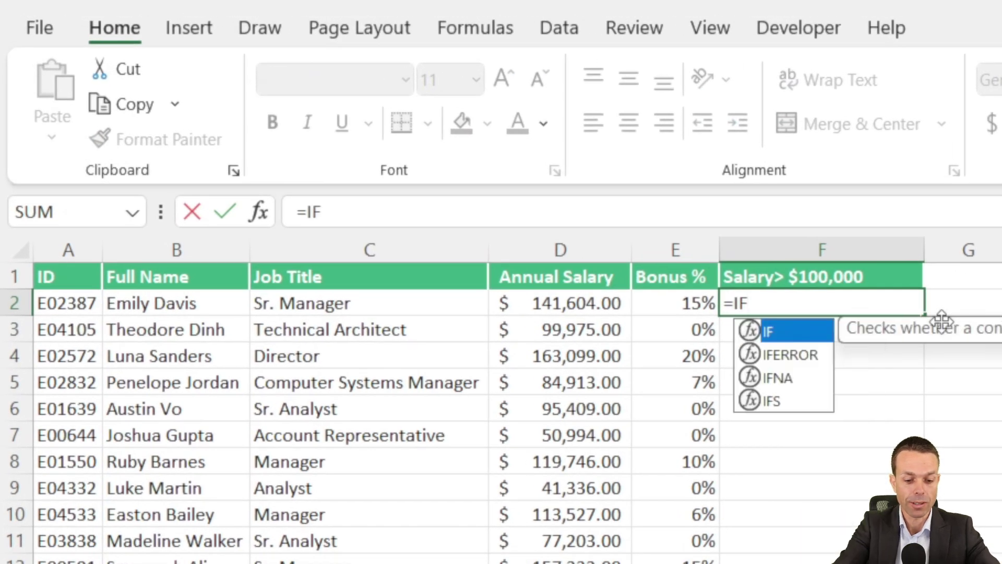
type("(")
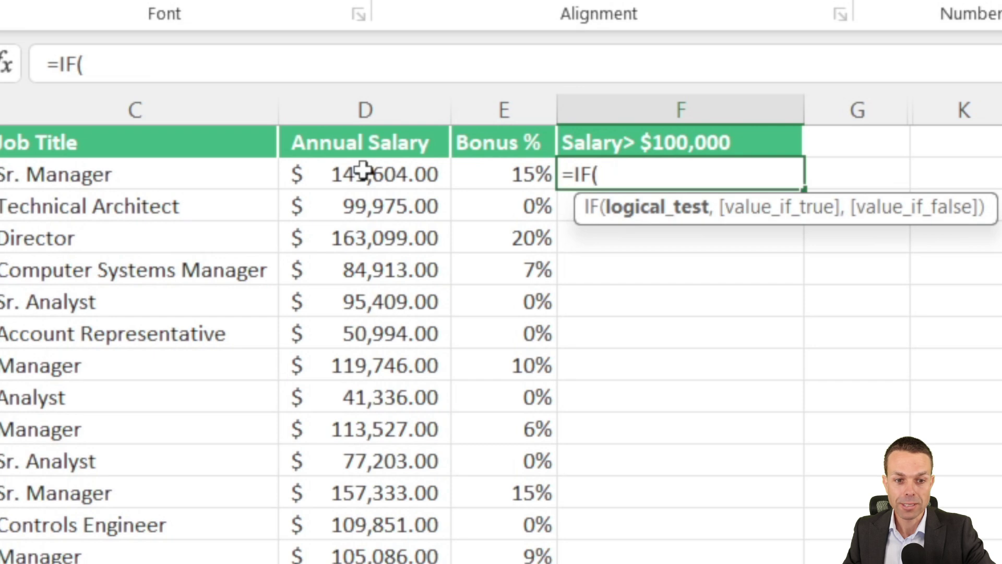
Complete F2's formula as =IF(D2>100000,"Yes","No").
left_click(363, 170)
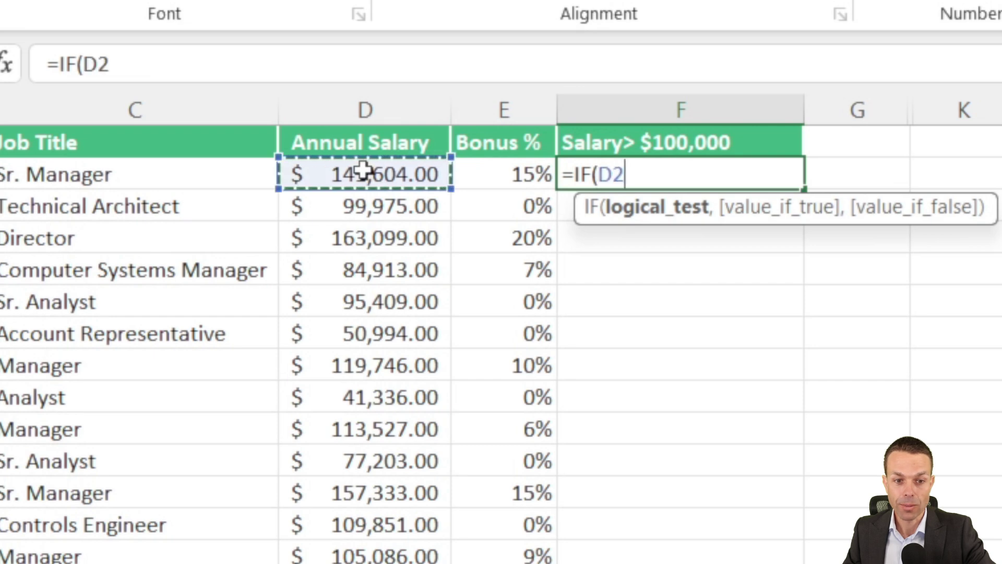
type(">")
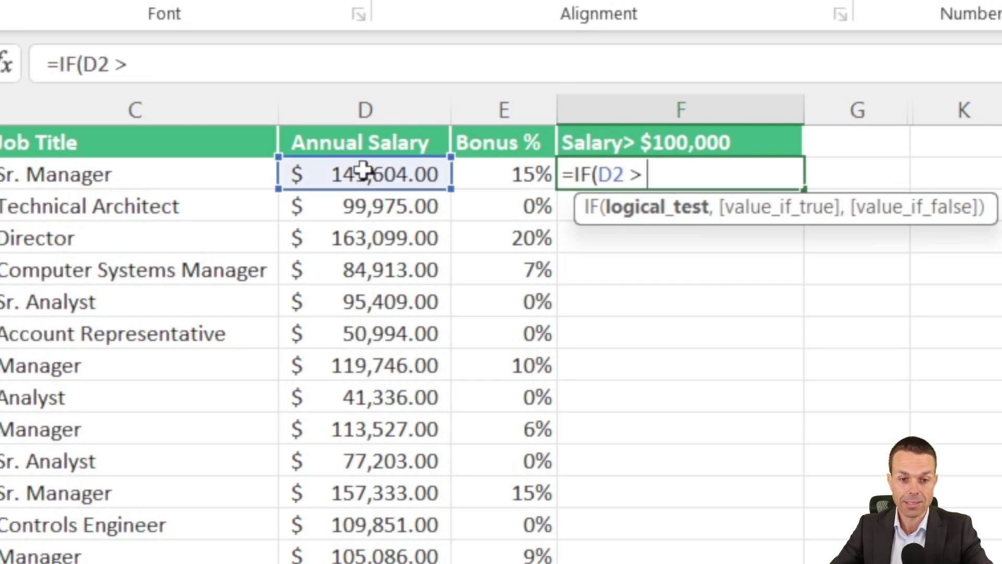
type(" 100000")
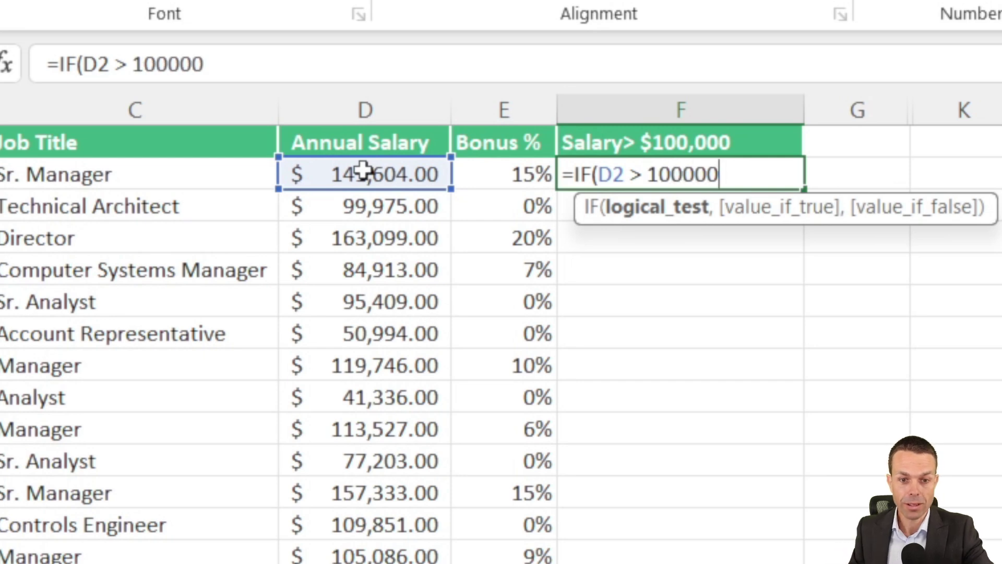
type(",")
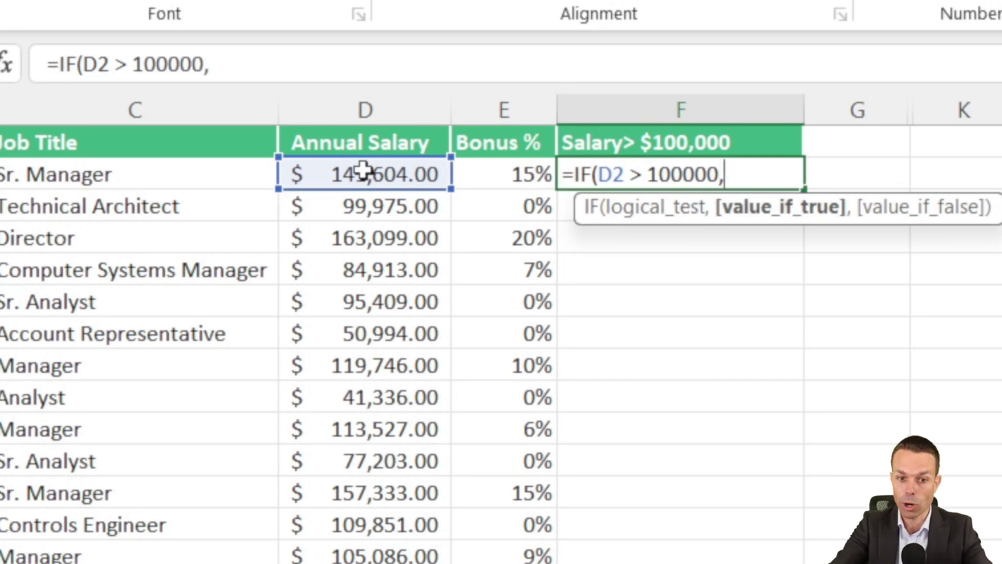
type(" \"")
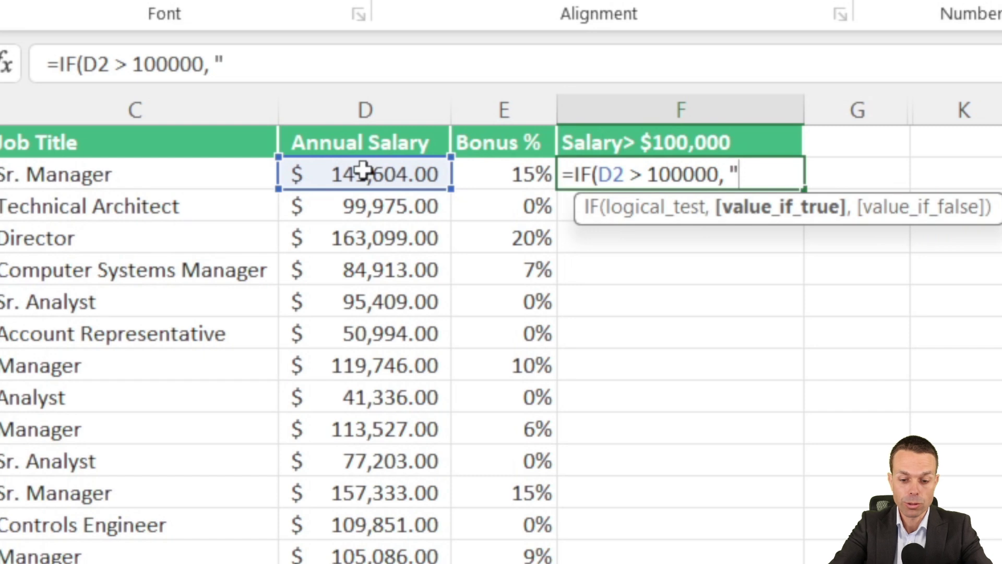
type("Yes")
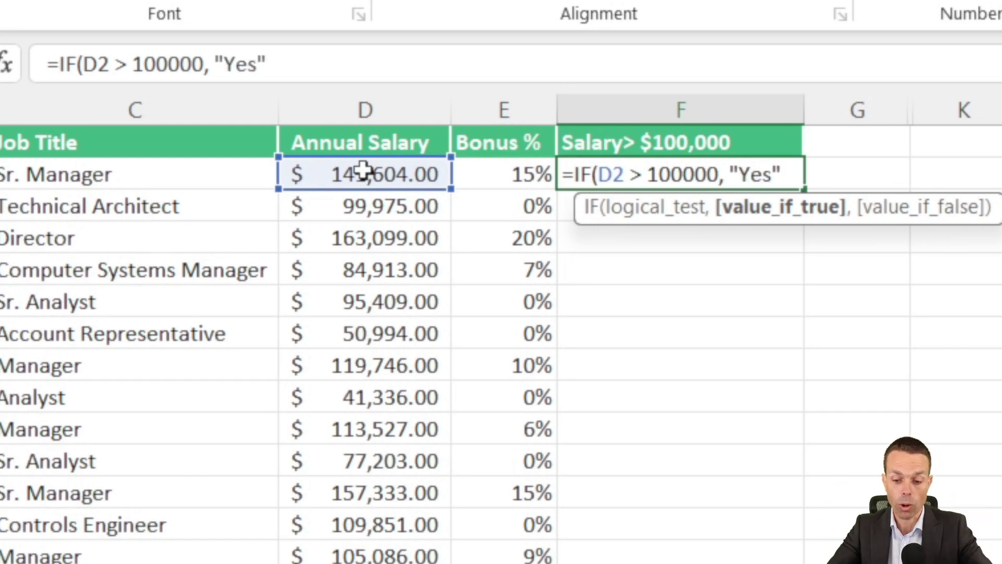
type("\",")
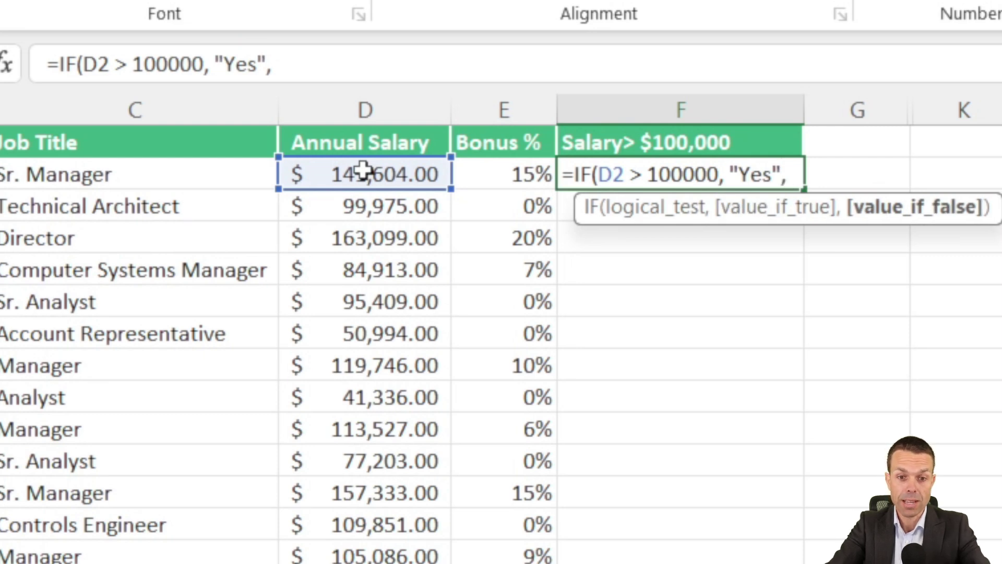
type(" \"")
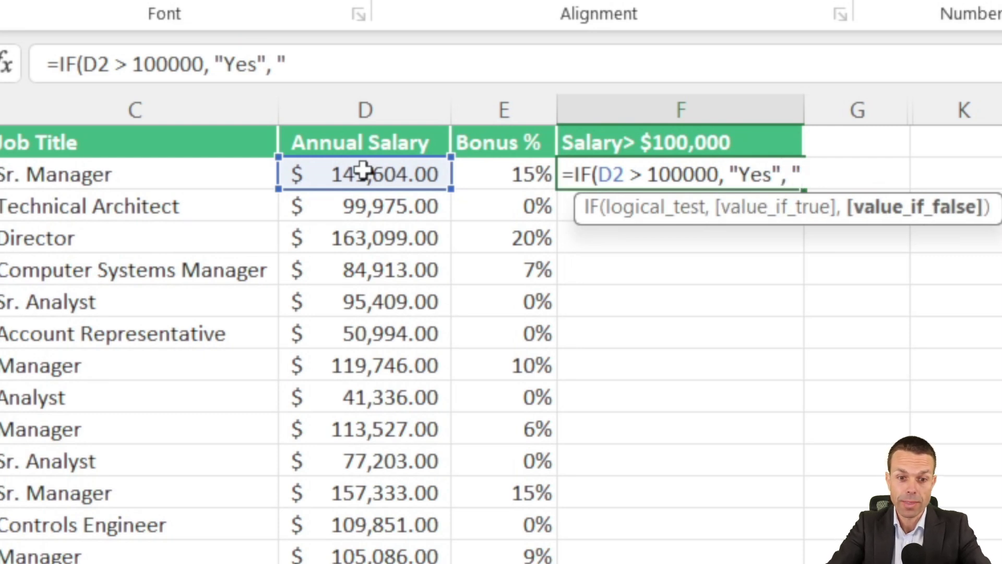
type("No\"")
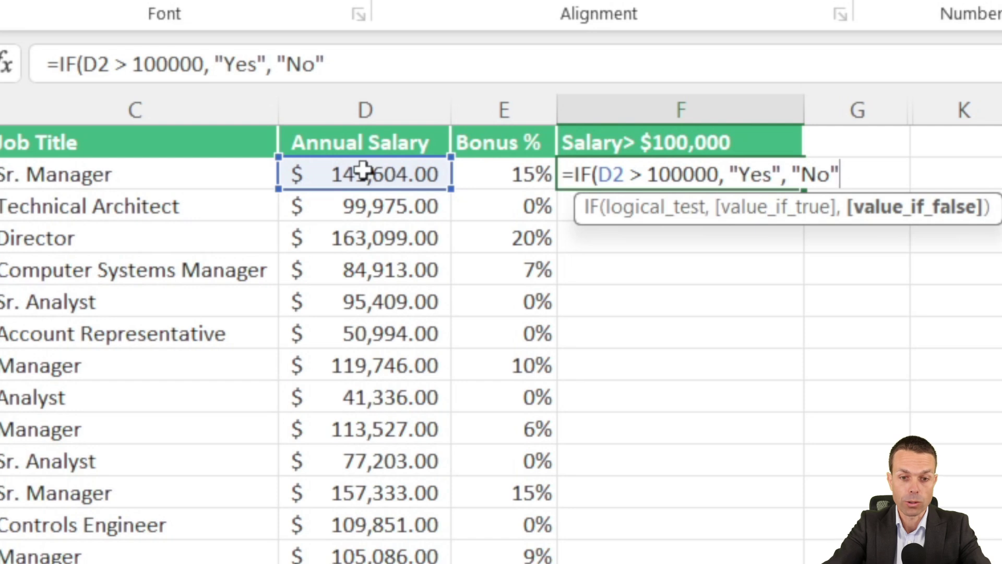
type(")")
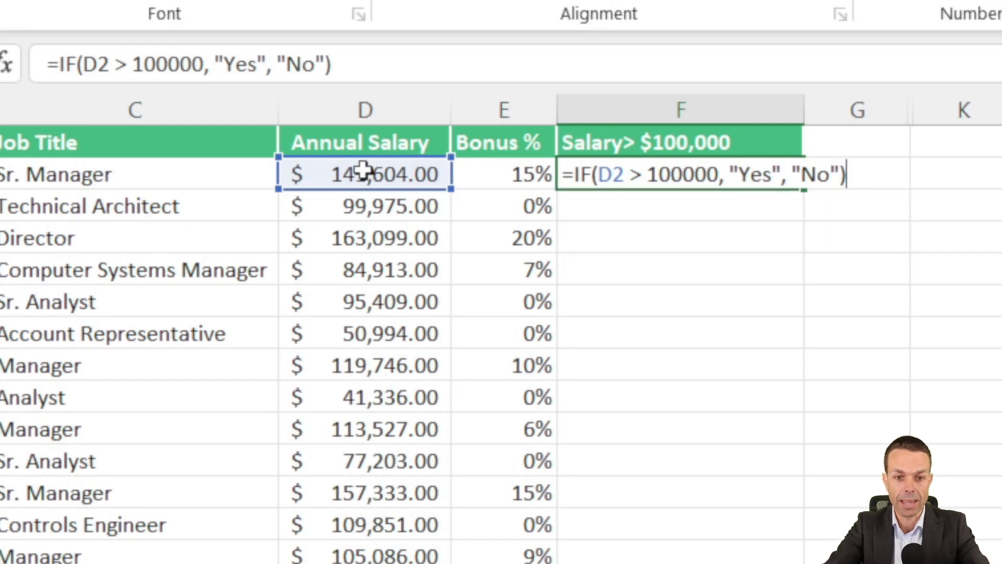
key("Return")
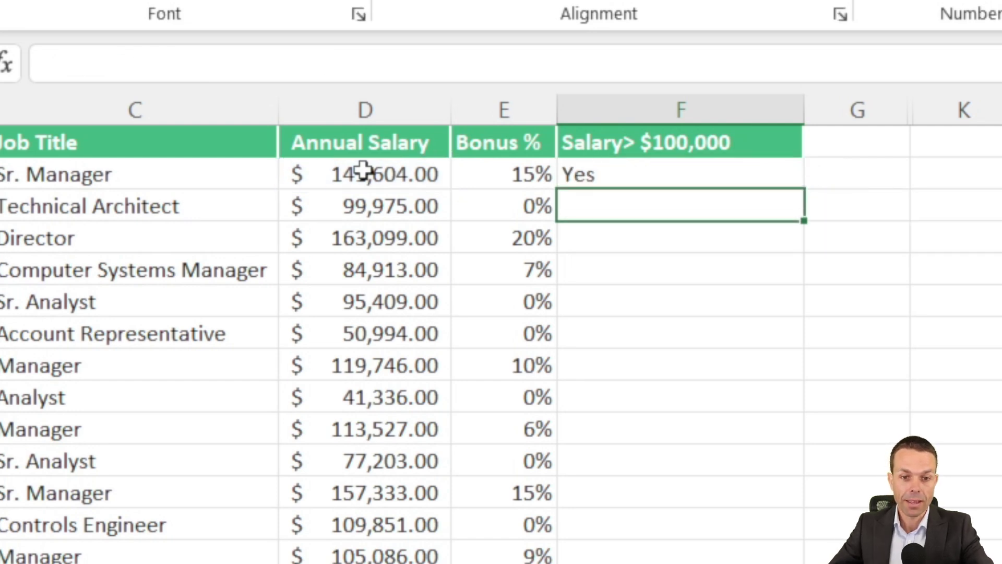
Fill the Yes/No formula down to F20 and centre-align column F.
left_click(670, 173)
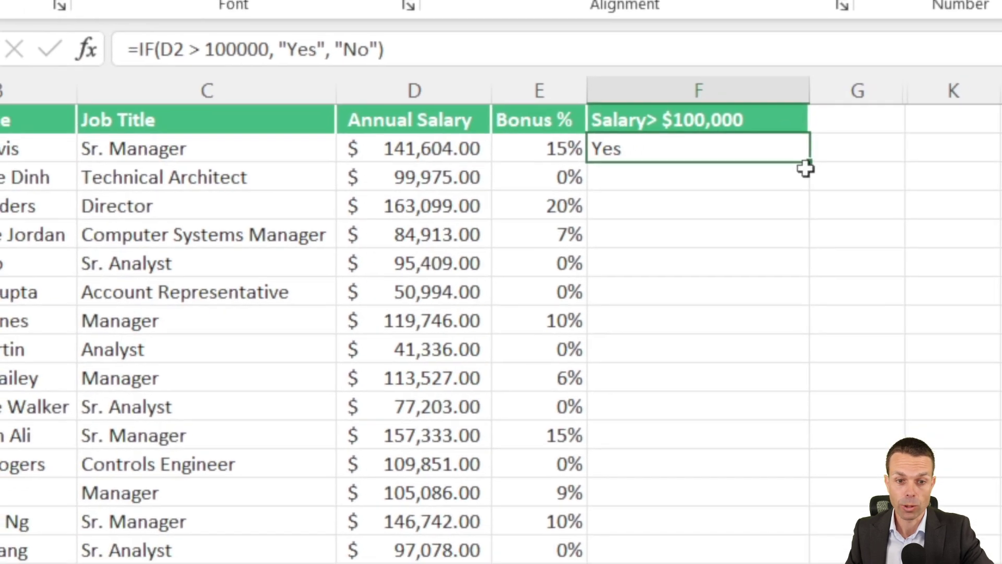
left_click_drag(809, 163, 812, 563)
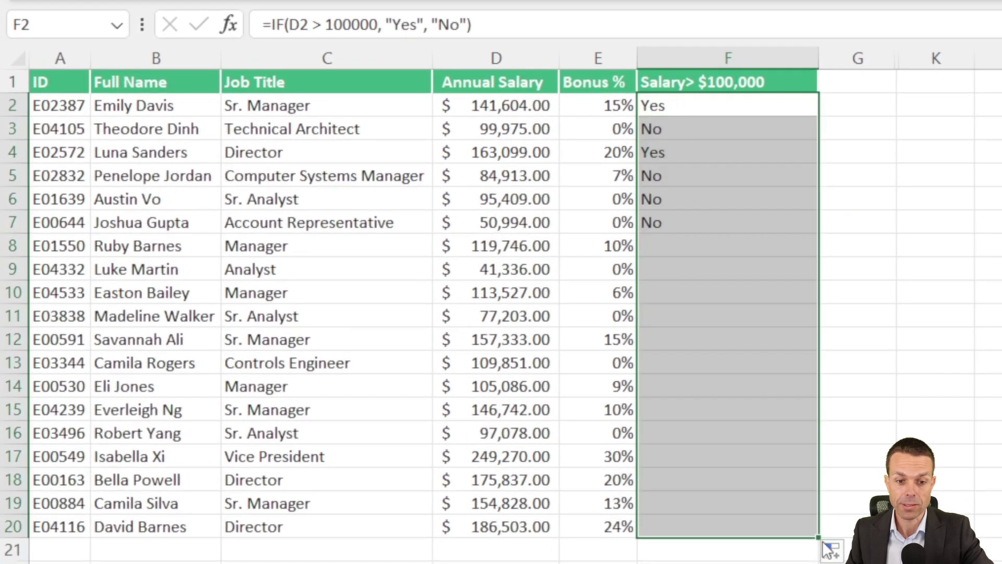
key("alt+h")
key("a")
key("c")
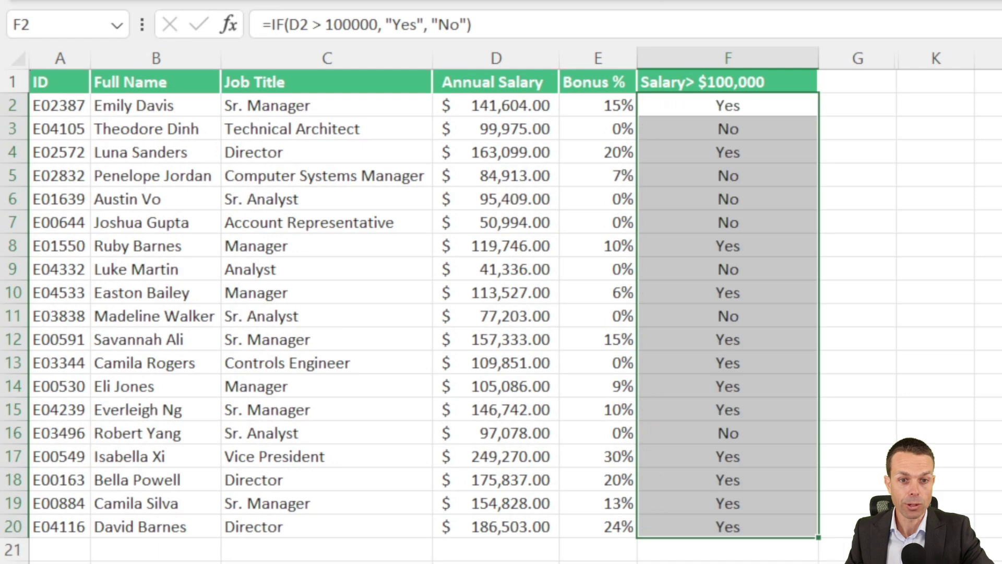
left_click(900, 192)
Check the formulas in D3, F3, D5 and D4.
left_click(512, 134)
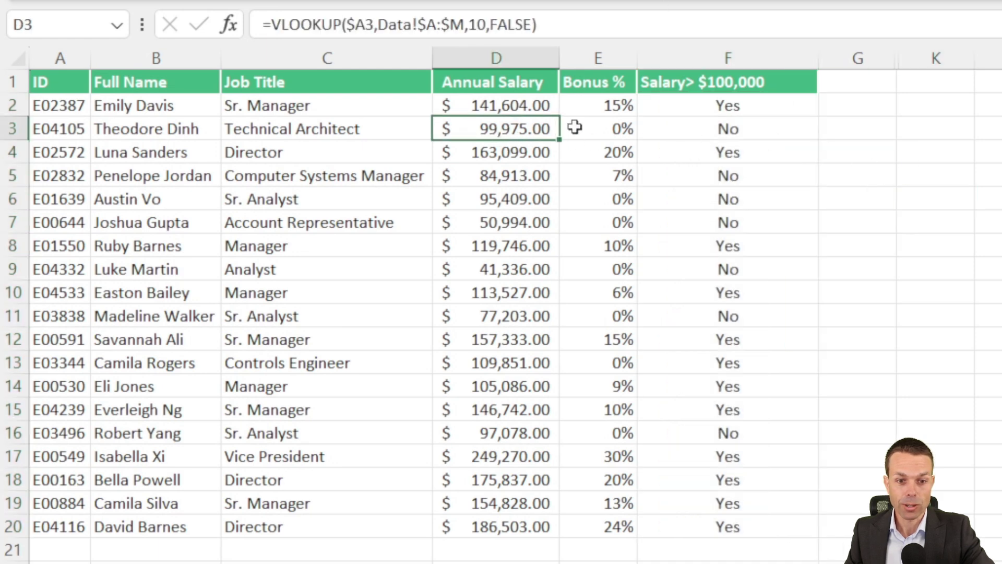
left_click(721, 129)
left_click(514, 177)
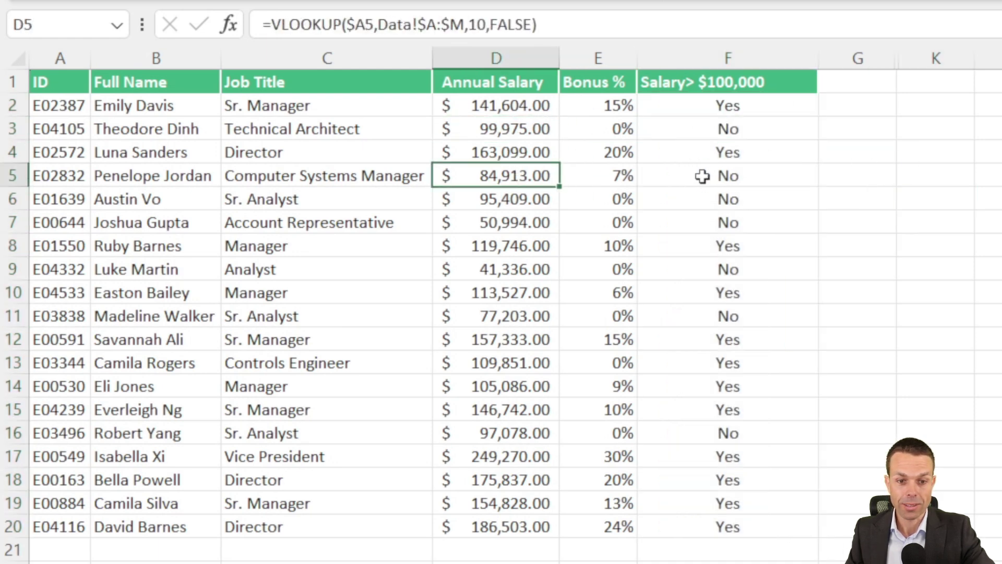
left_click(505, 156)
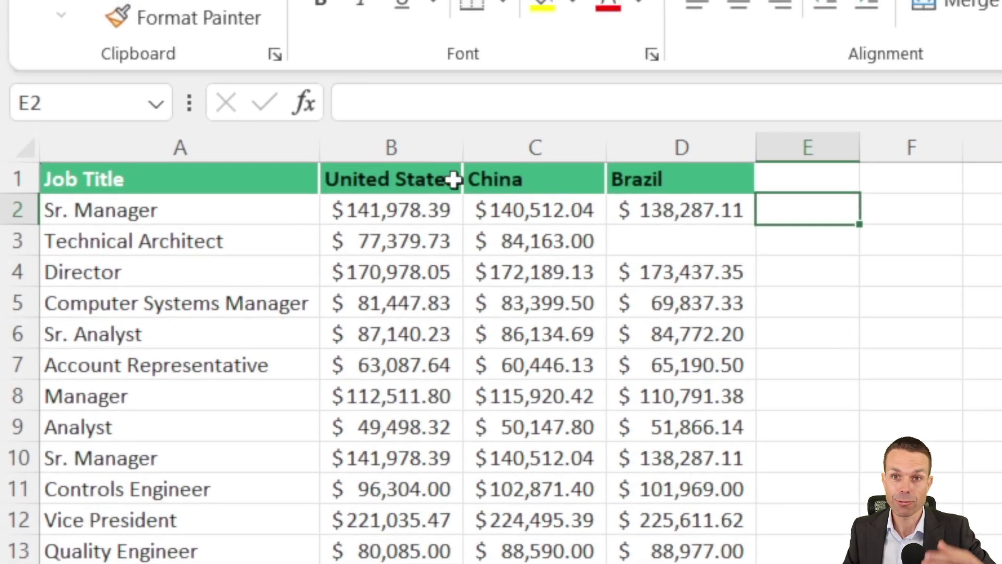
Insert a line sparkline in E2 charting the Sr. Manager salaries in B2:D2.
left_click(198, 208)
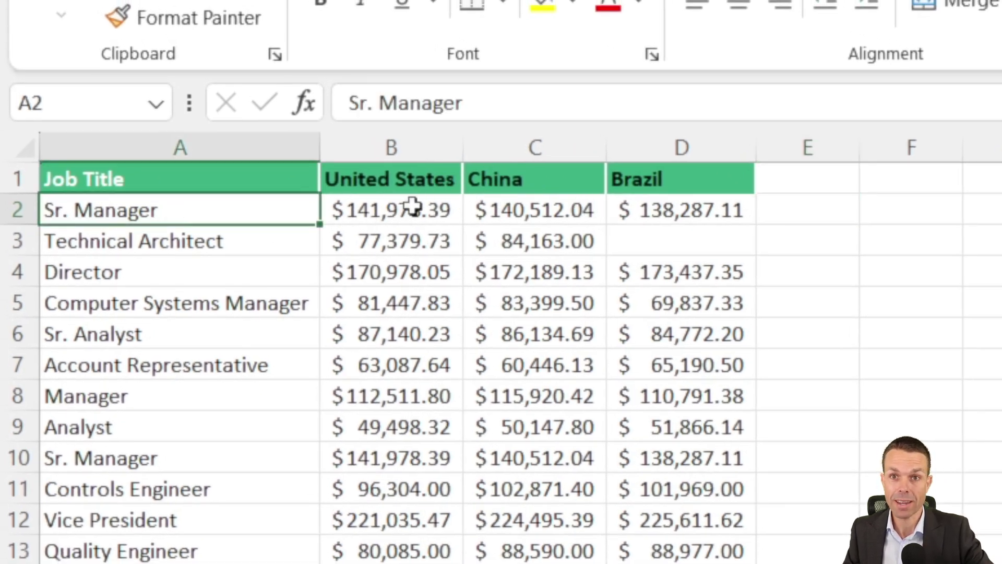
left_click(392, 202)
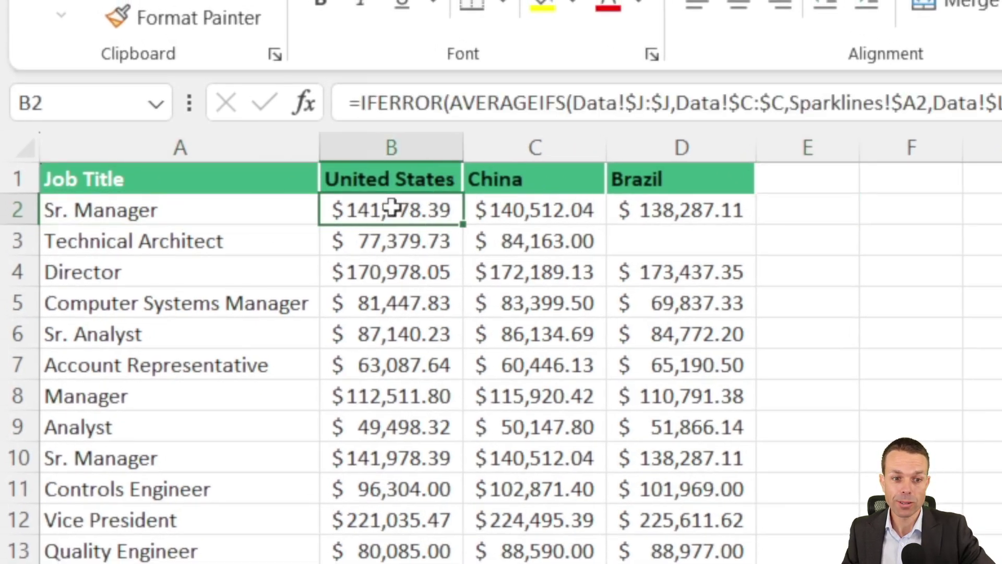
left_click(681, 205, "shift")
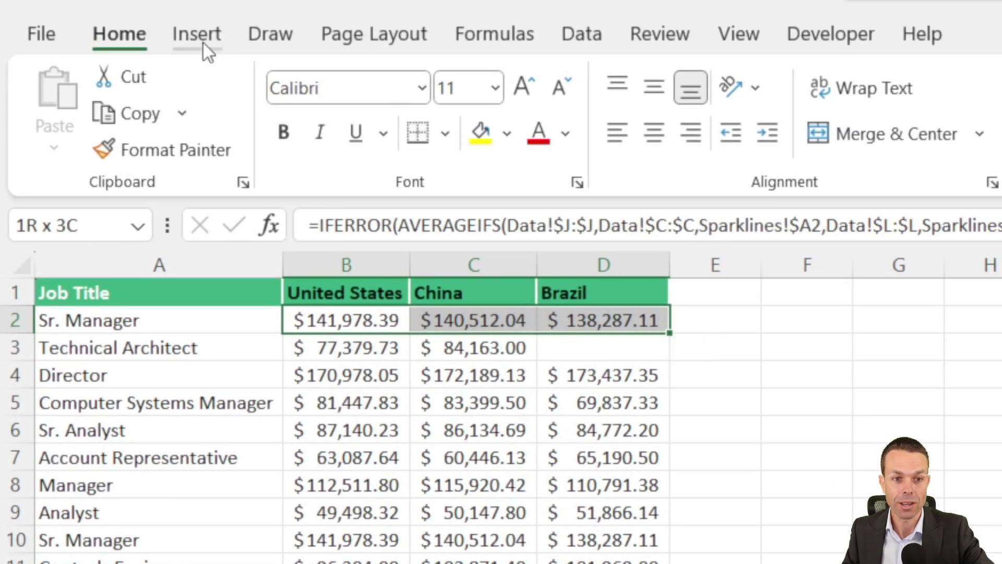
left_click(201, 7)
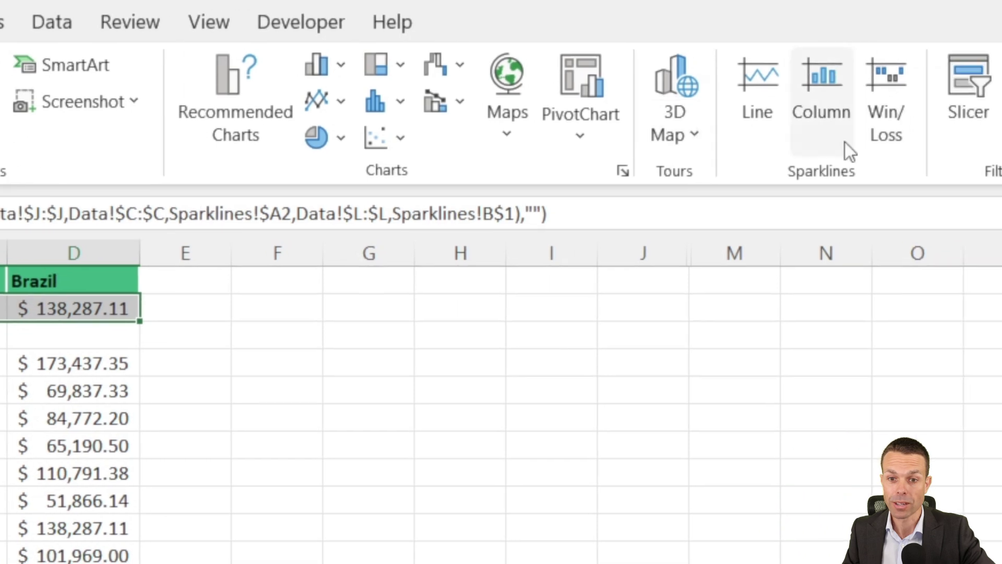
left_click(759, 89)
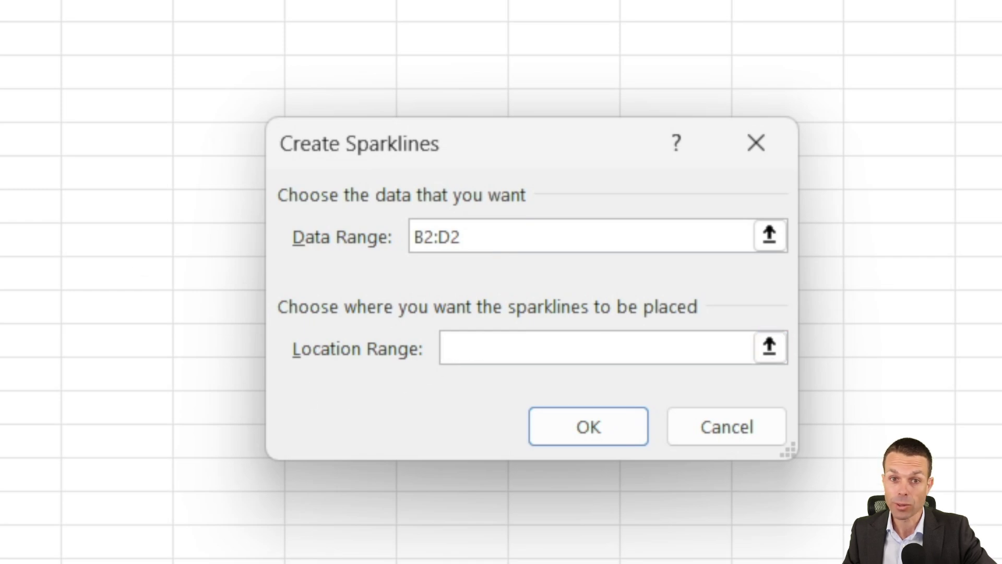
left_click(132, 159)
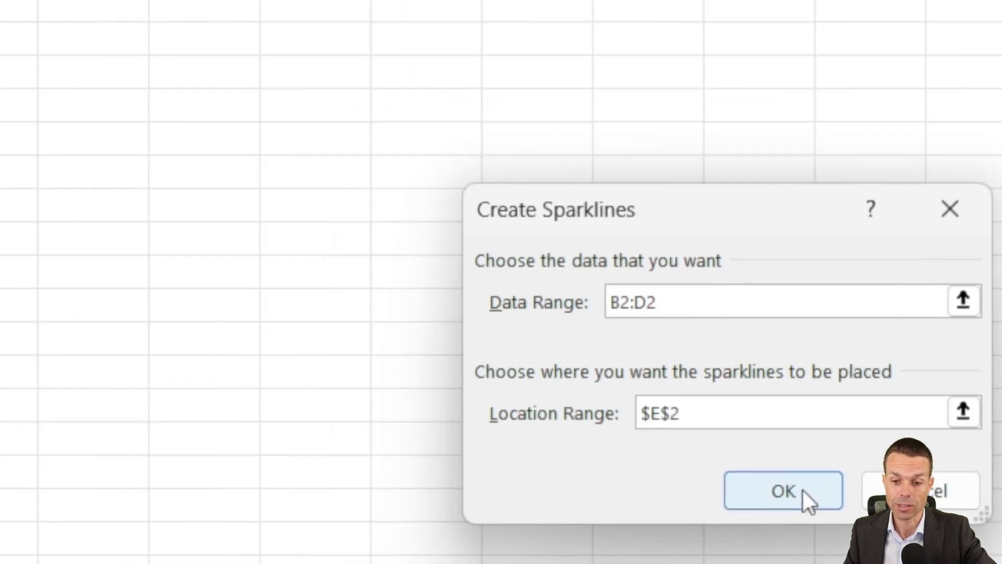
left_click(804, 491)
key("Return")
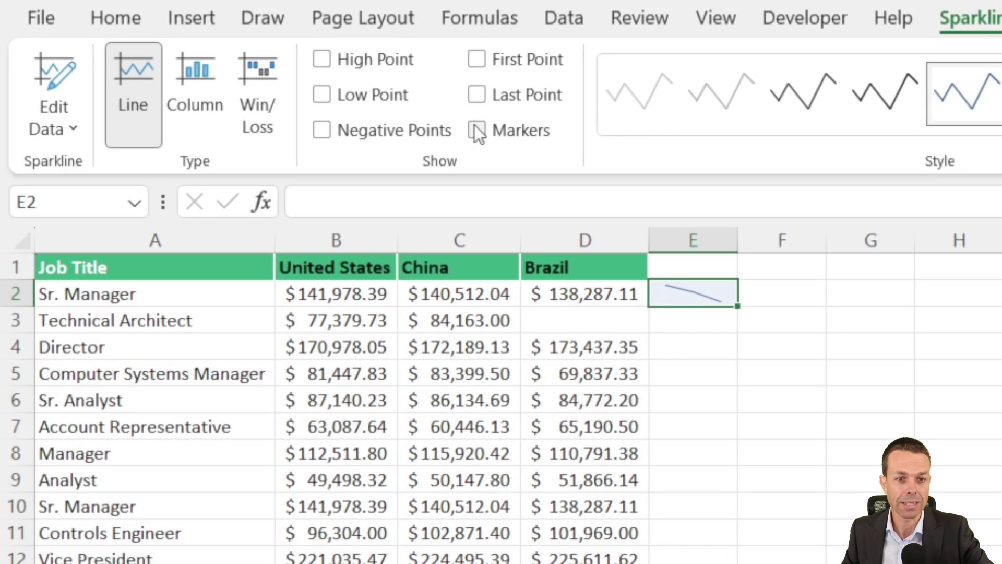
Turn on sparkline markers, apply a blue style, and turn off low point highlighting.
left_click(479, 129)
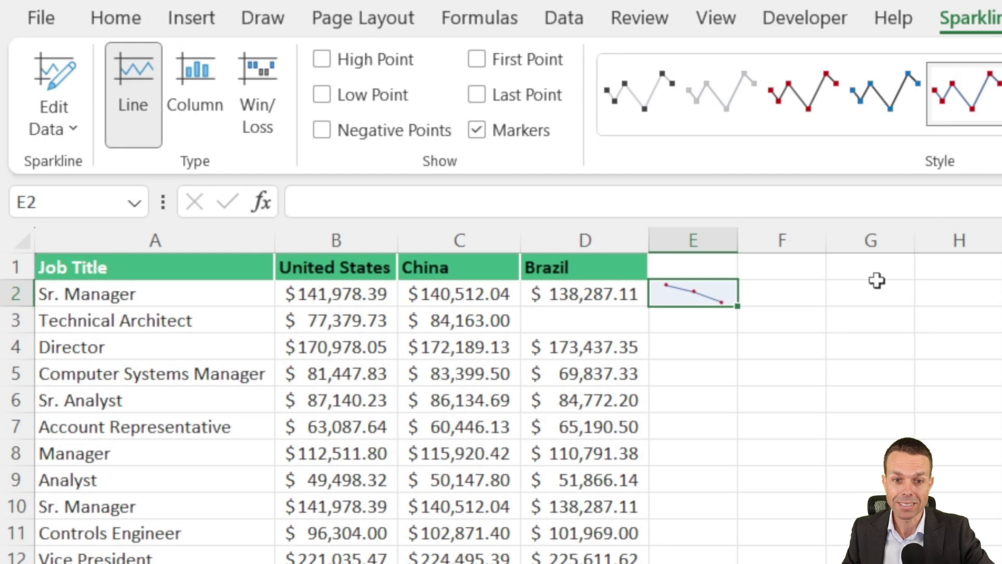
left_click(896, 83)
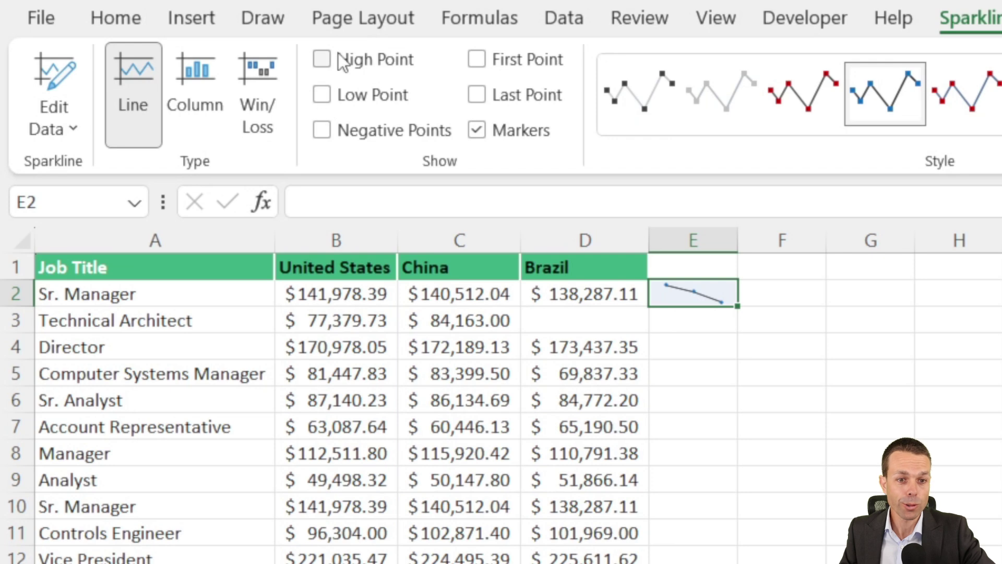
left_click(323, 93)
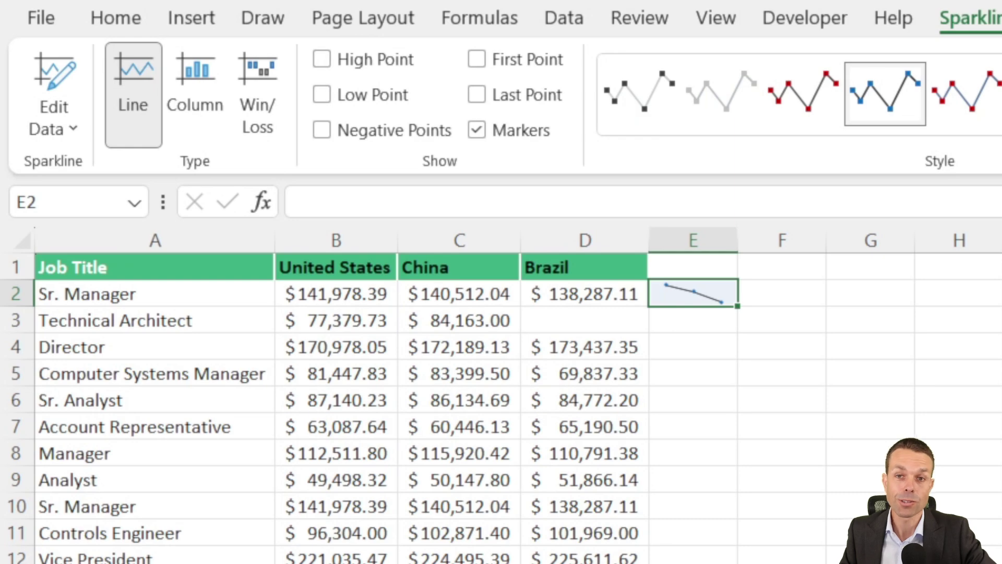
left_click(906, 356)
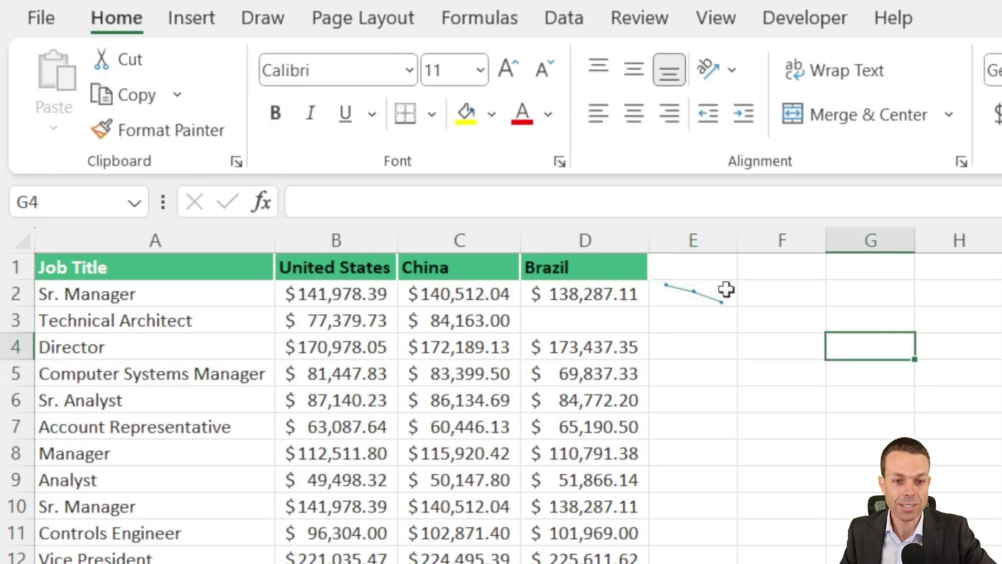
Copy the E2 sparkline down column E for every job title.
left_click(710, 289)
left_click_drag(738, 305, 742, 517)
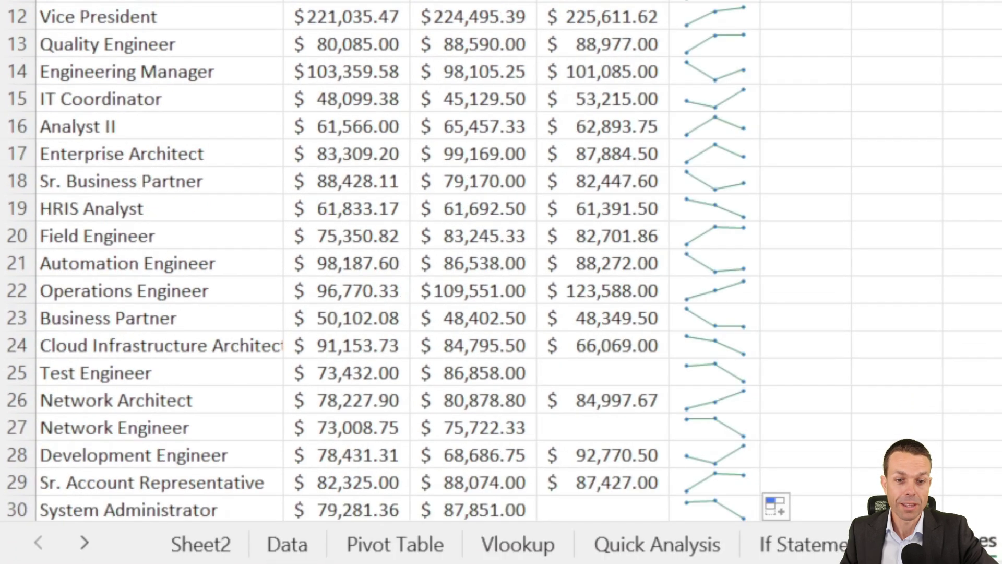
scroll(501, 282, "up", 4)
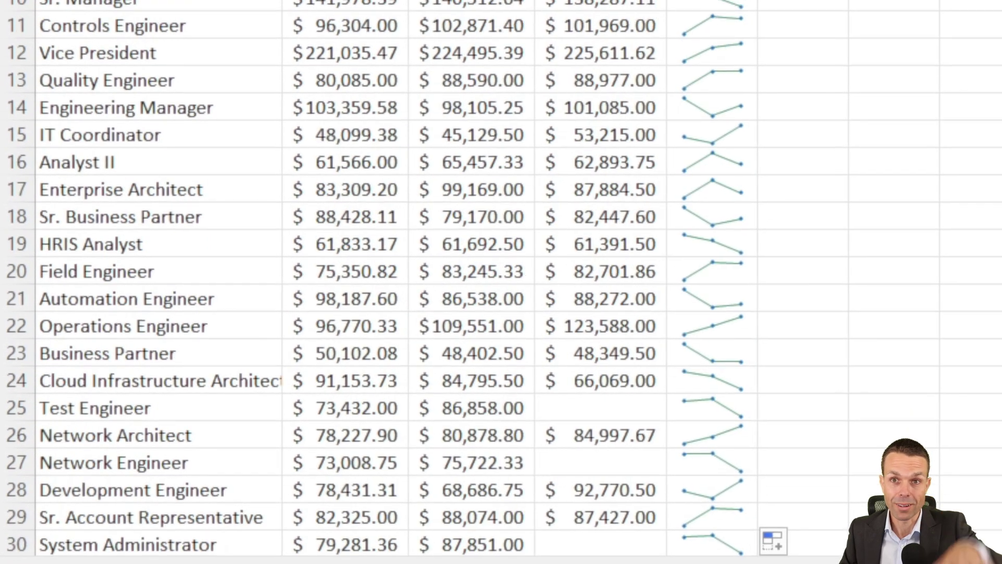
left_click(747, 78)
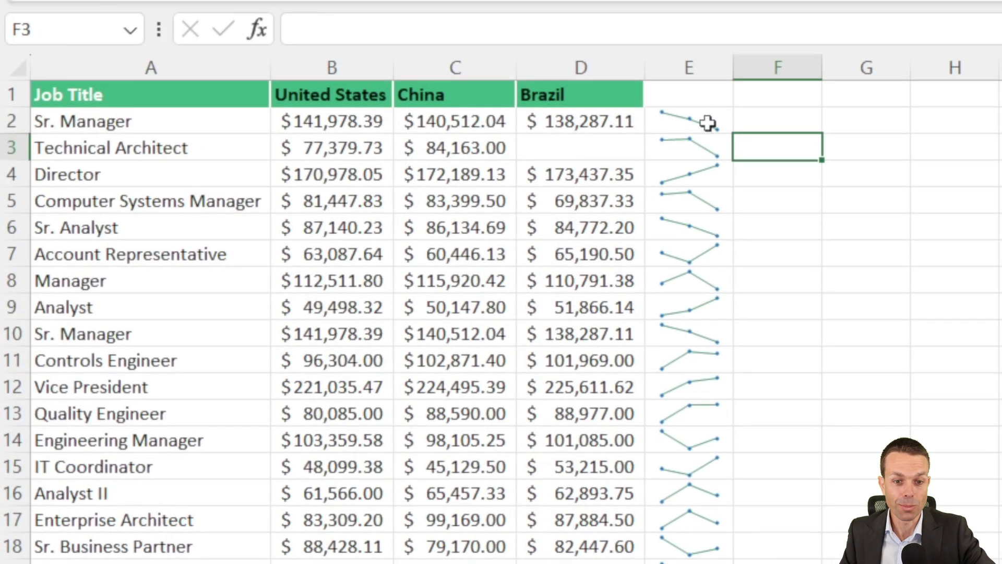
key("Right")
key("Down")
key("Down")
key("Down")
key("Down")
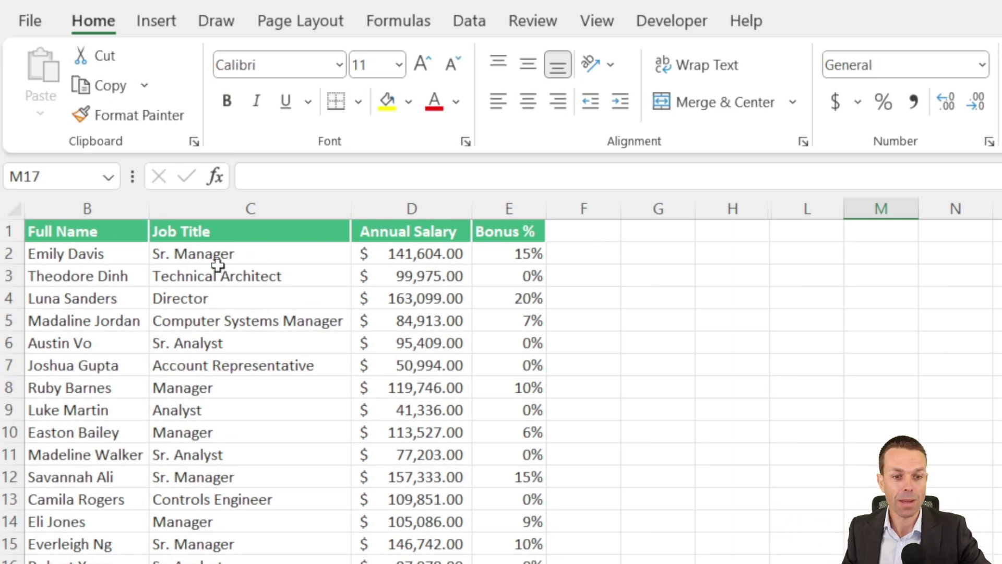
Enter =COUNTIF(C2, "*Manager*") in F2 to flag titles containing Manager.
left_click(190, 253)
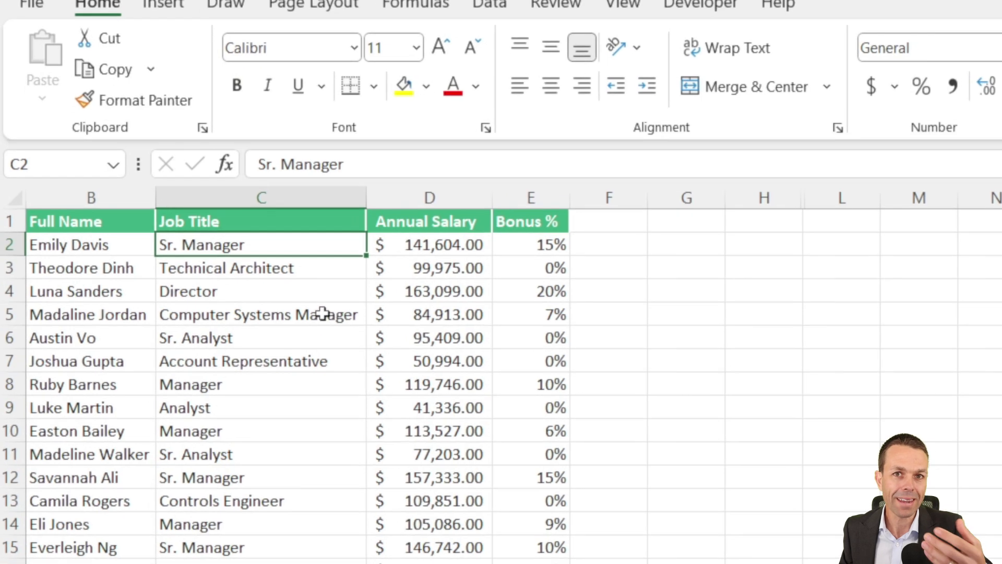
left_click(331, 319)
left_click(608, 253)
type("=")
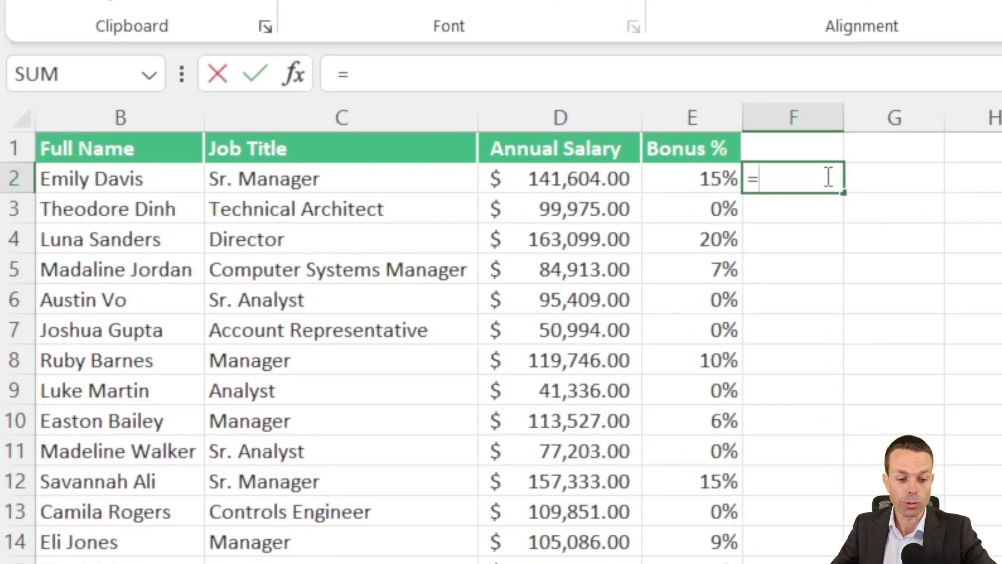
type("COUNTIF")
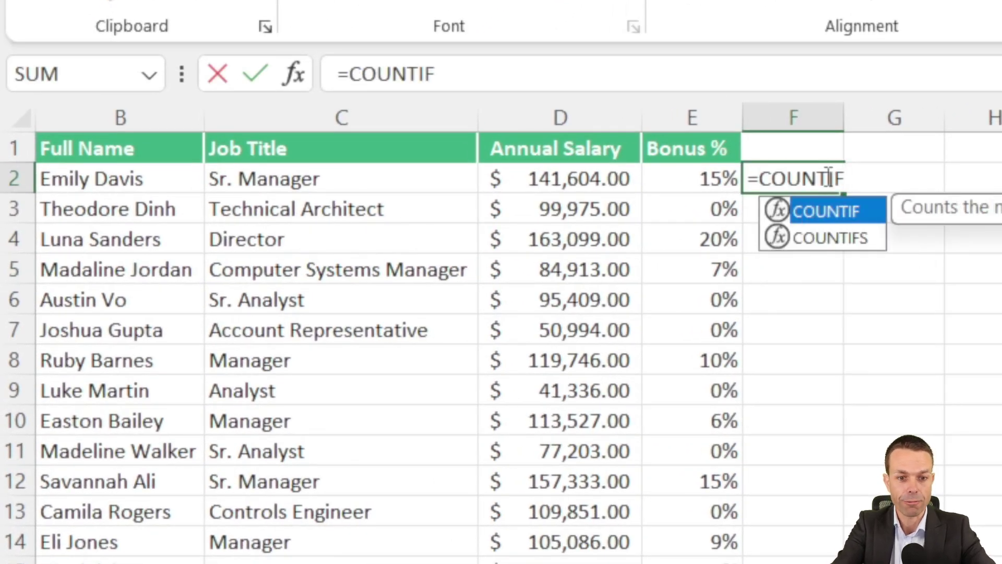
type("(")
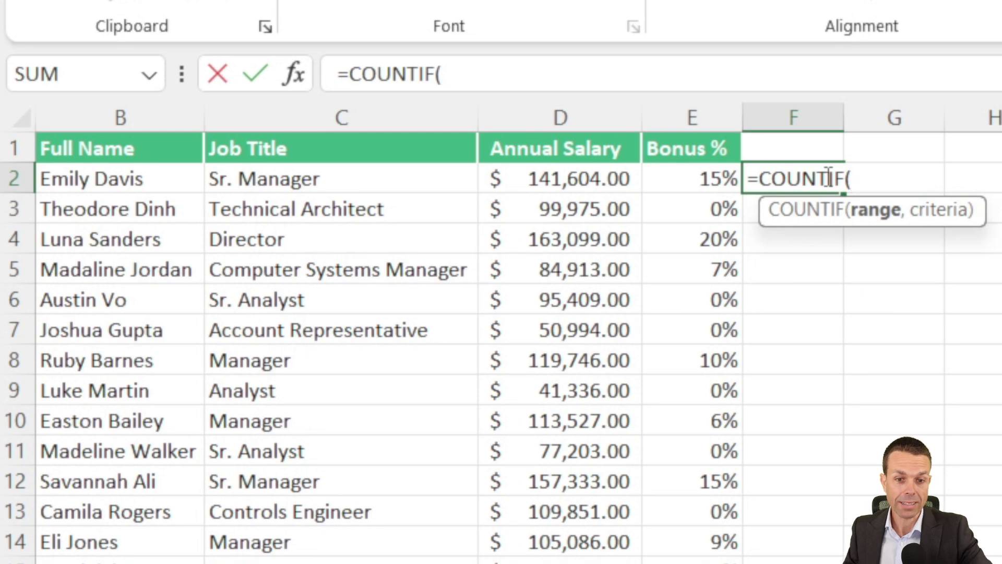
left_click(345, 179)
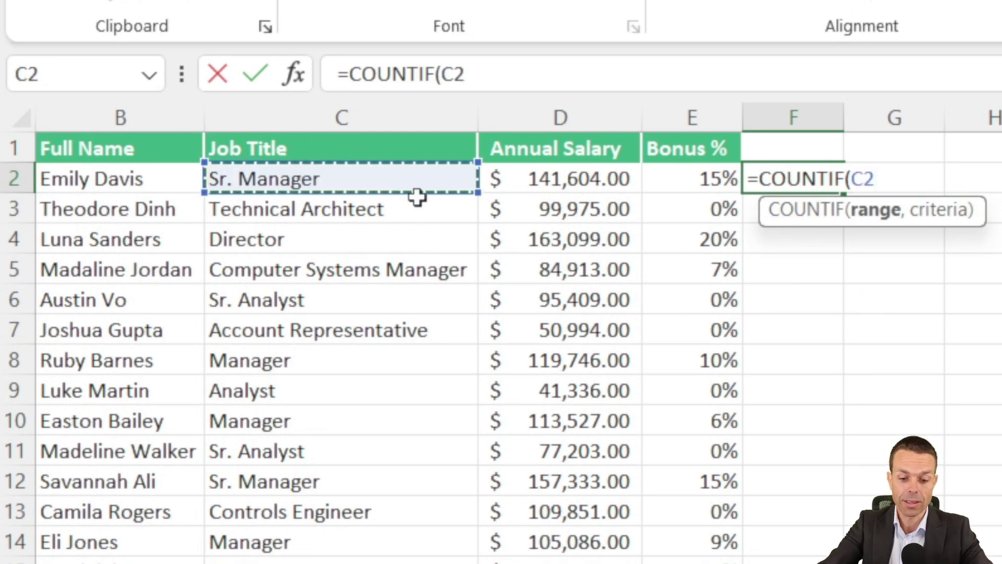
type(",")
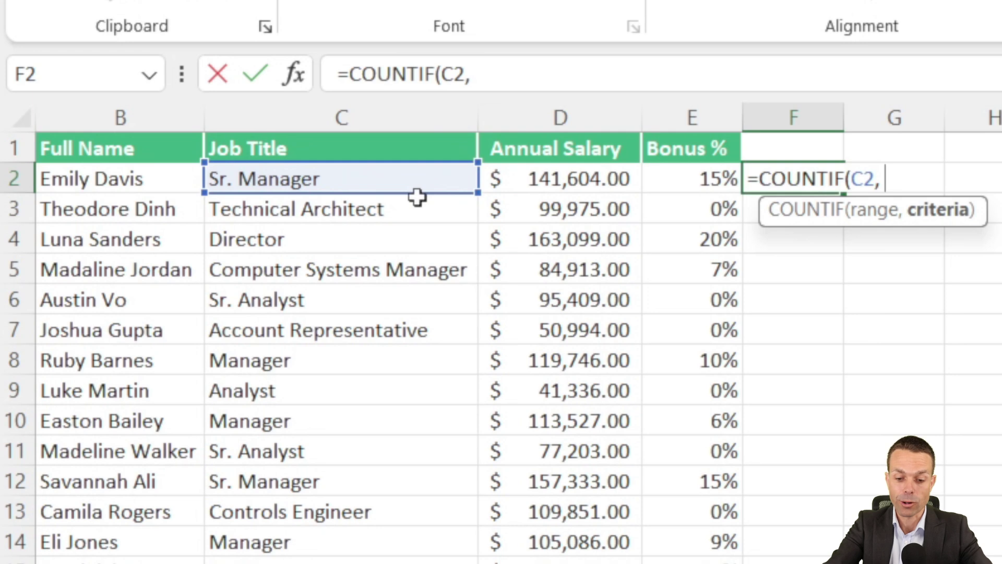
type(" \"")
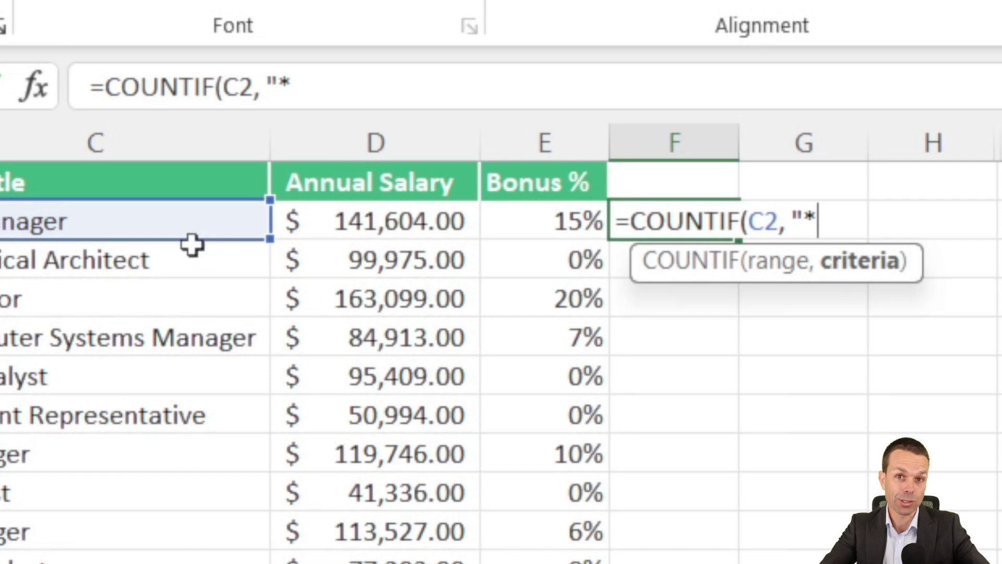
type("*Manager*\"")
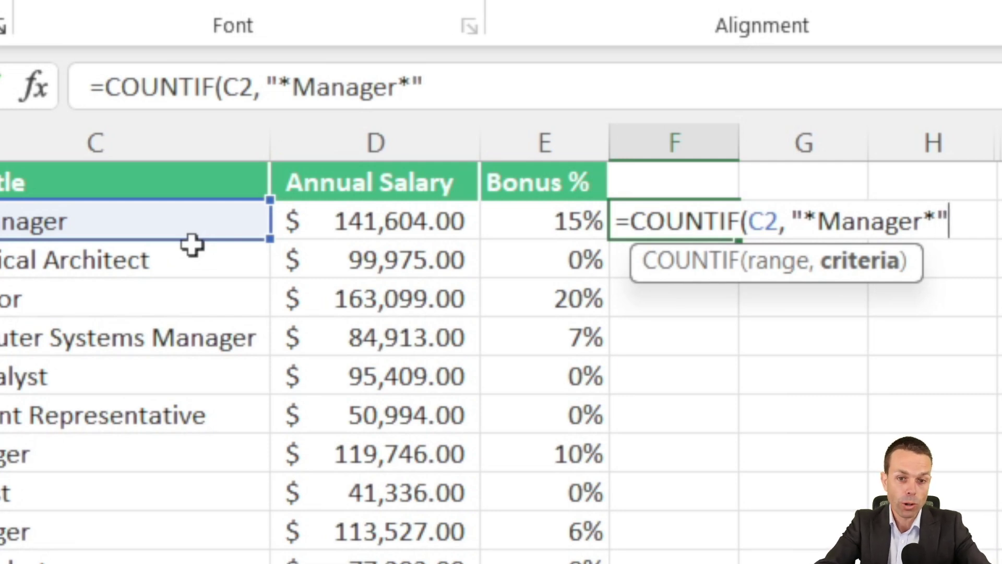
key("Return")
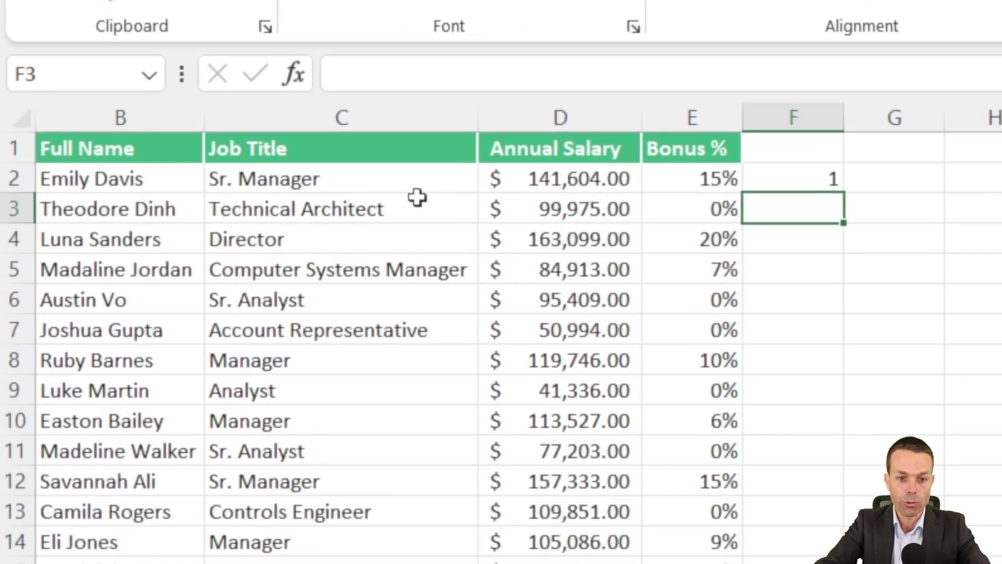
Fill the Manager check down column F and centre its 1/0 results.
left_click(812, 174)
left_click(326, 174)
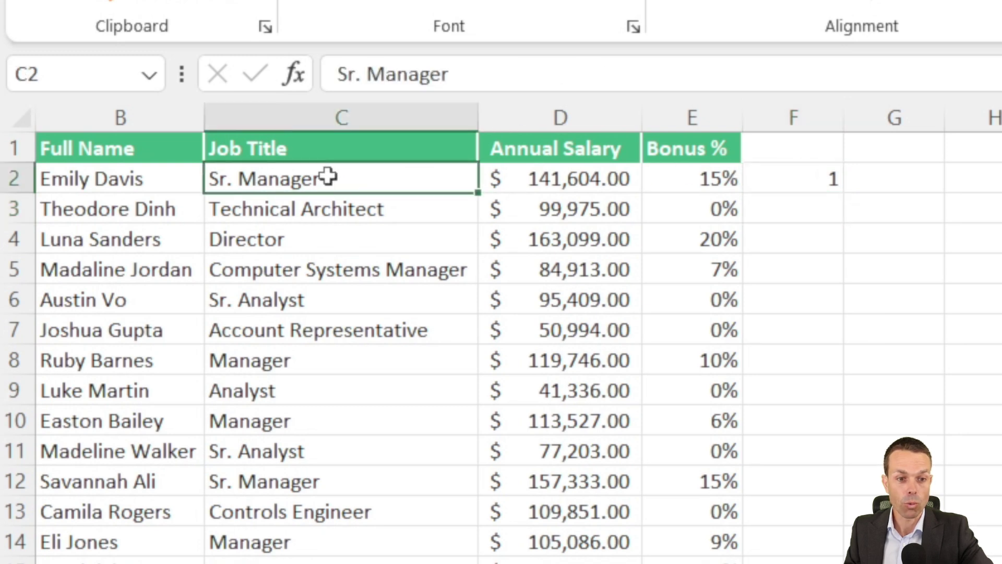
left_click(828, 175)
left_click_drag(849, 179, 823, 563)
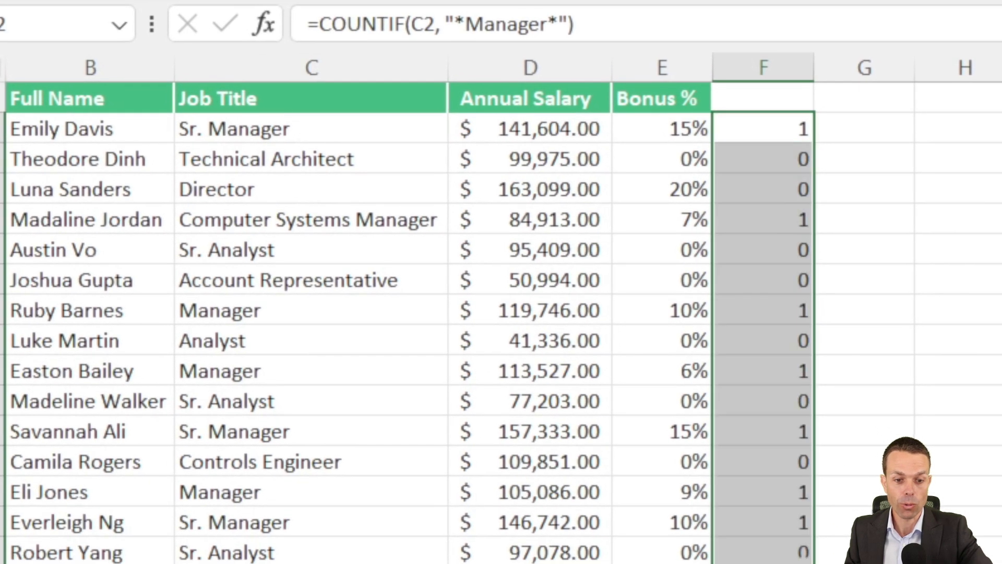
left_click(750, 130)
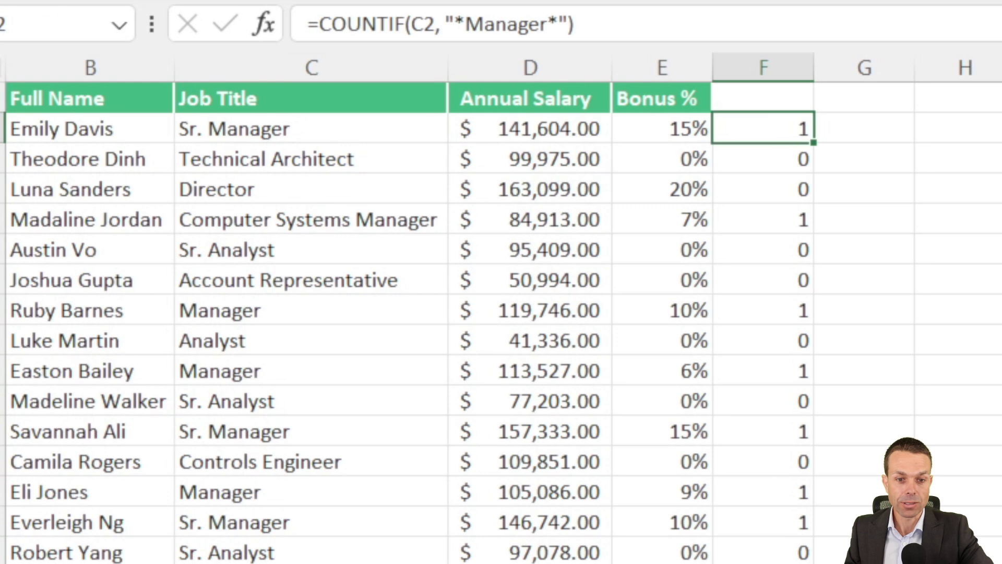
key("ctrl+shift+Down")
key("alt+h")
key("a")
key("c")
left_click(958, 128)
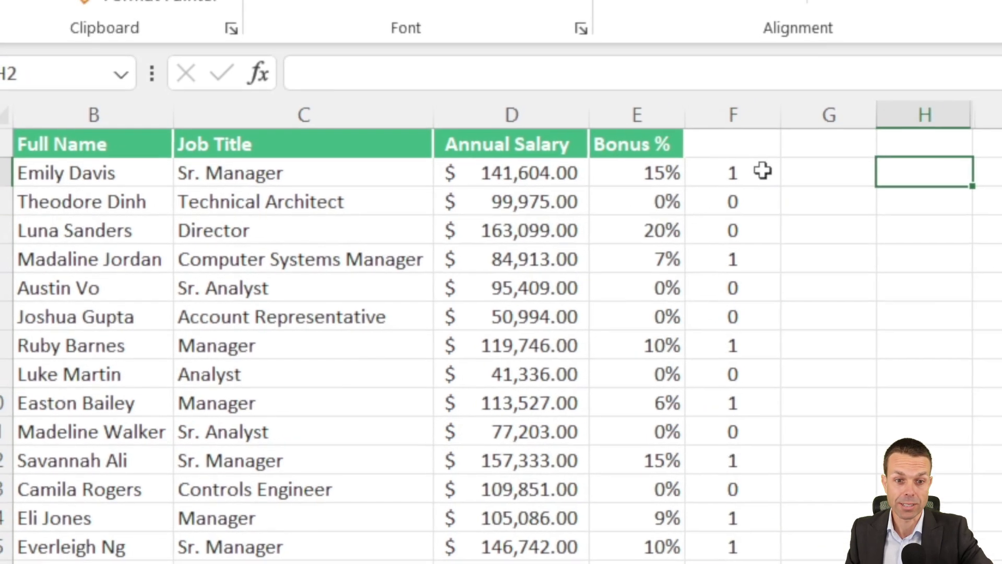
Apply a green-to-red colour scale to F2:F20 and check the formulas in F2 and F3.
left_click_drag(793, 129, 763, 561)
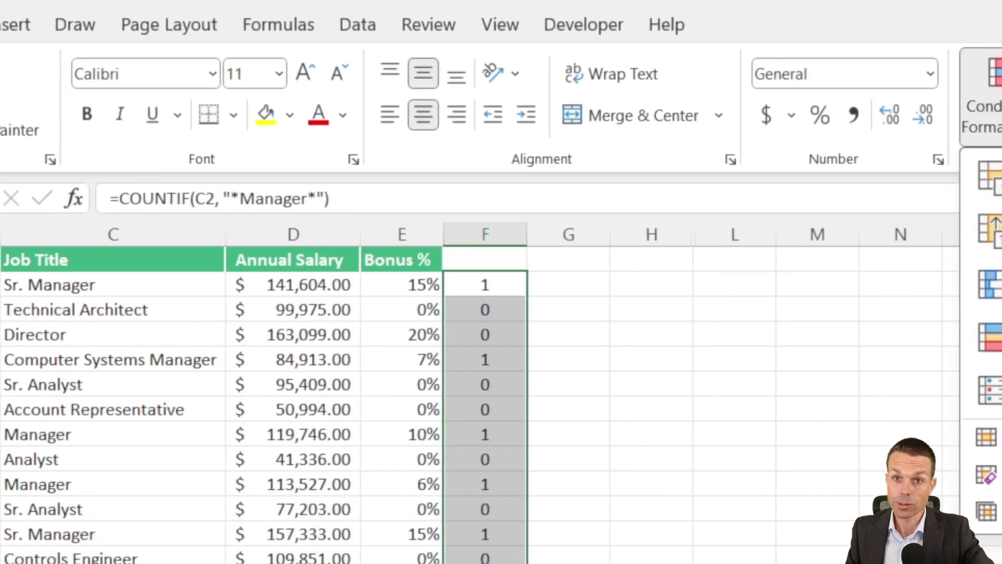
left_click(821, 126)
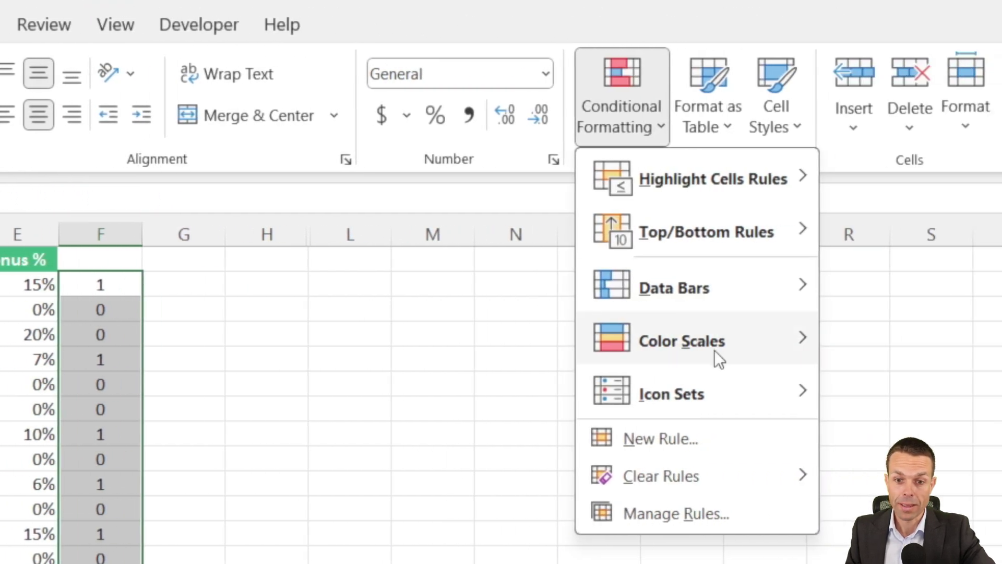
mouse_move(726, 345)
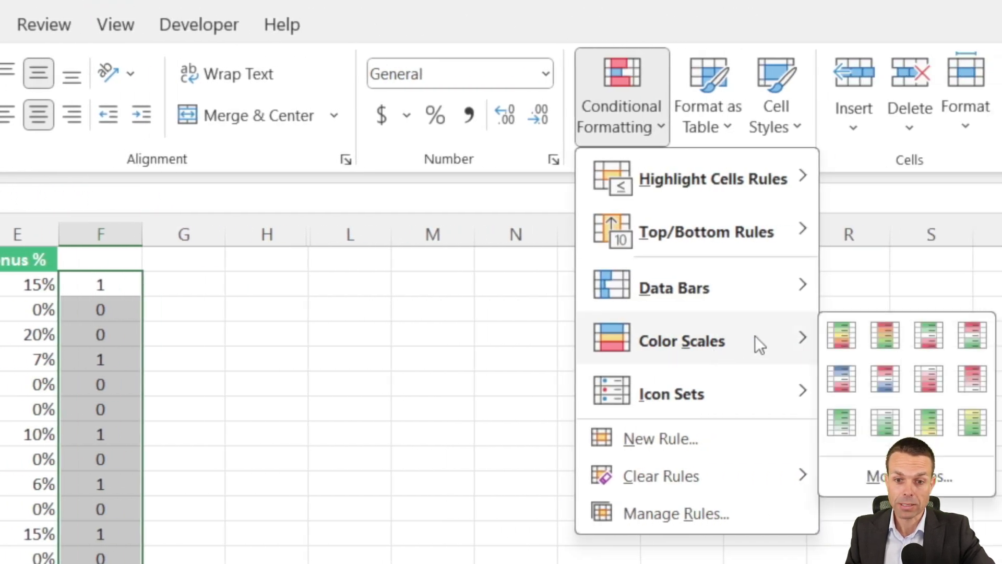
left_click(842, 337)
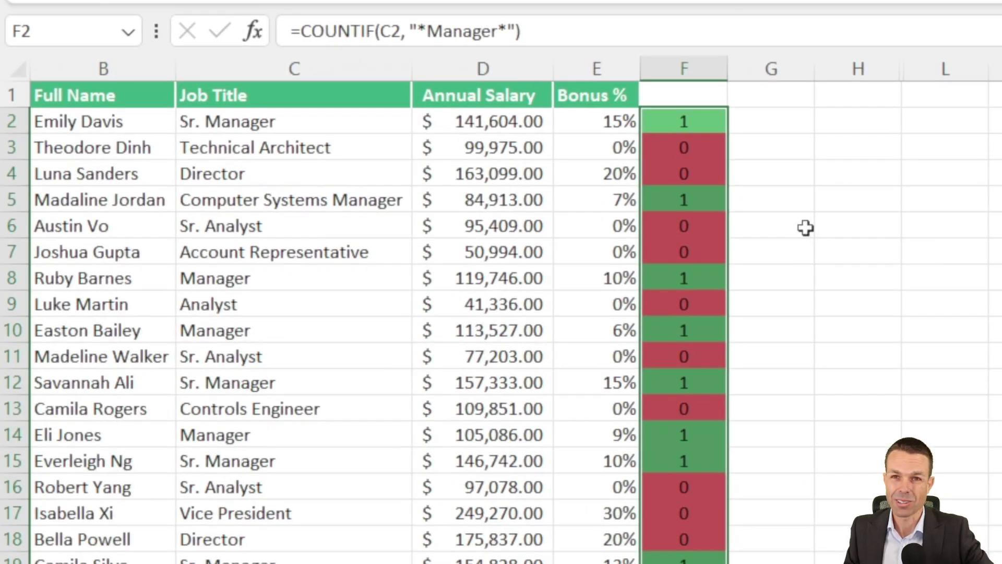
left_click(771, 199)
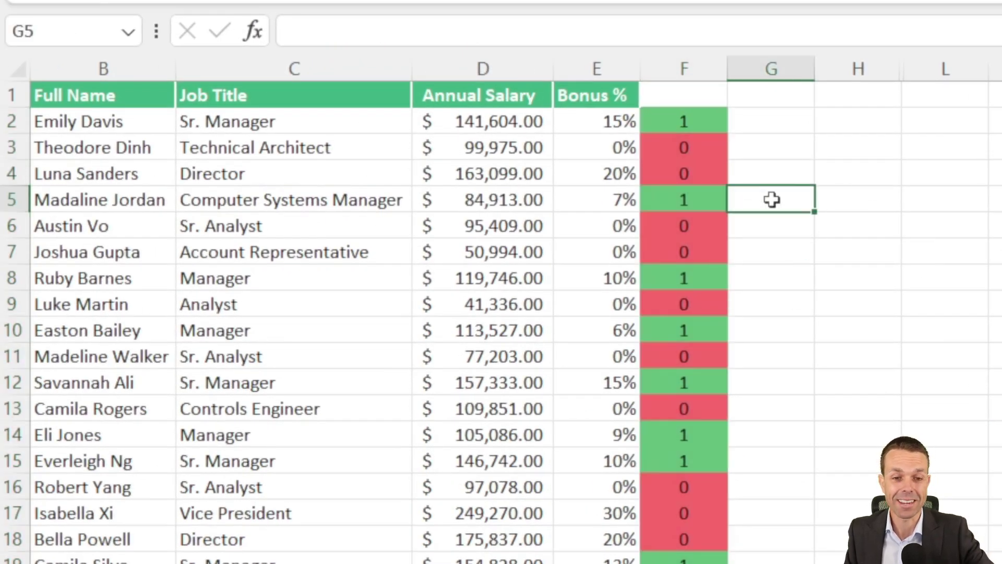
left_click(695, 119)
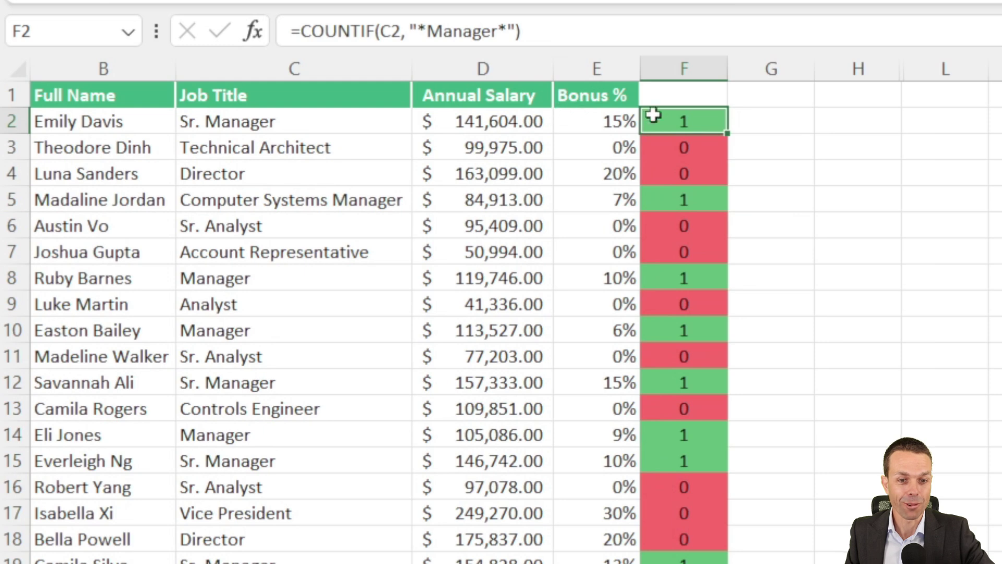
left_click(703, 151)
left_click(766, 153)
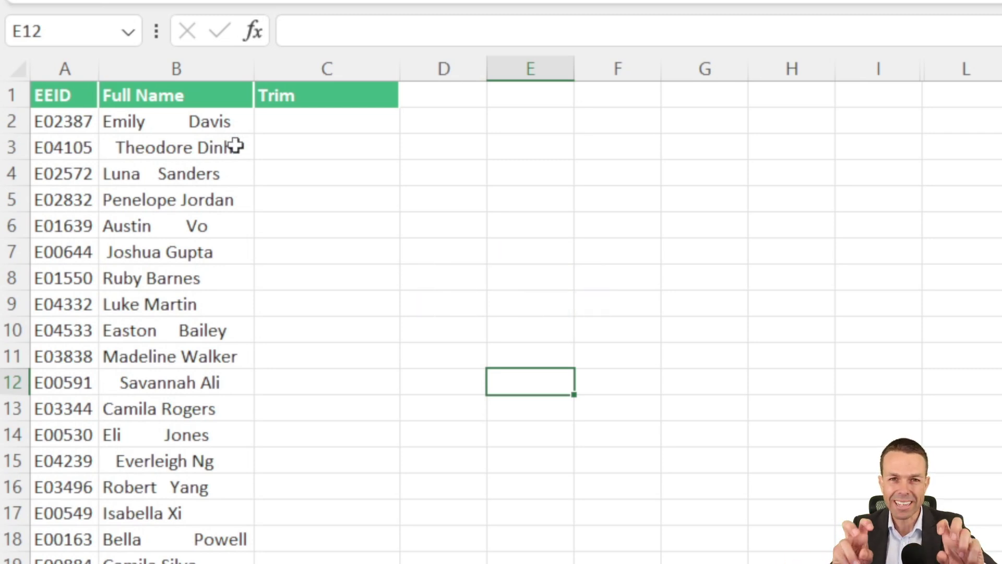
Enter =TRIM(B2) in C2 to clean the first full name.
left_click(188, 131)
left_click(205, 144)
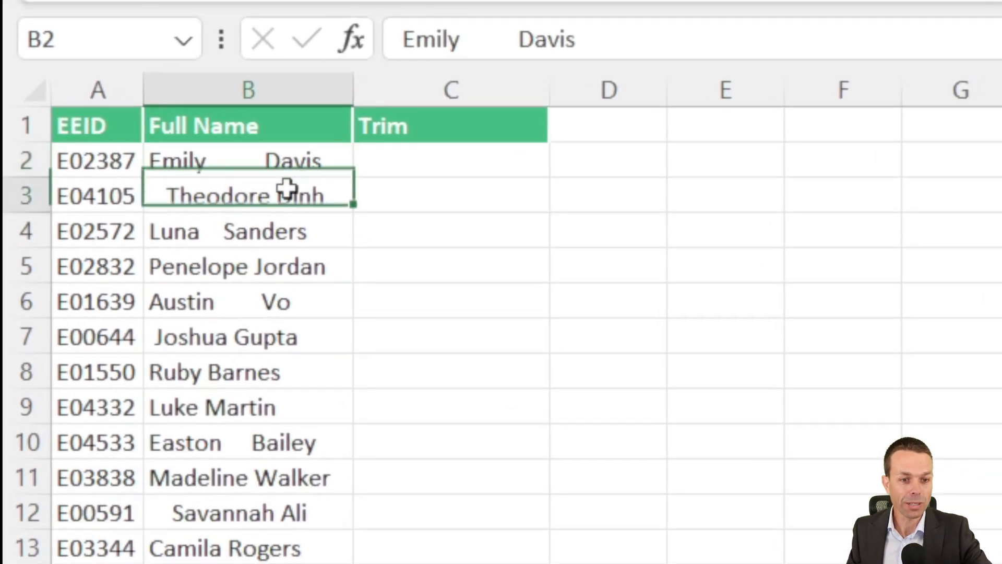
left_click(317, 231)
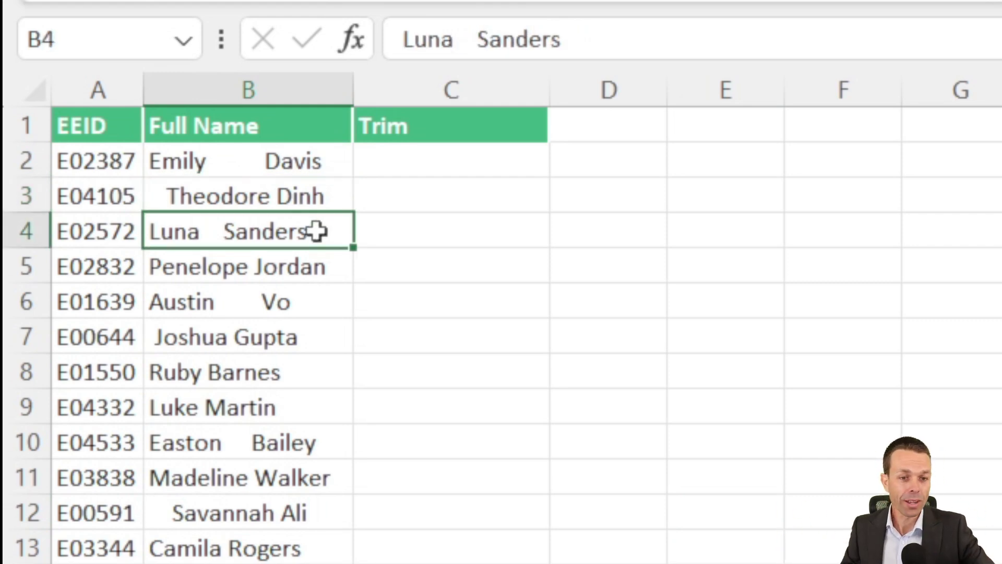
left_click(495, 155)
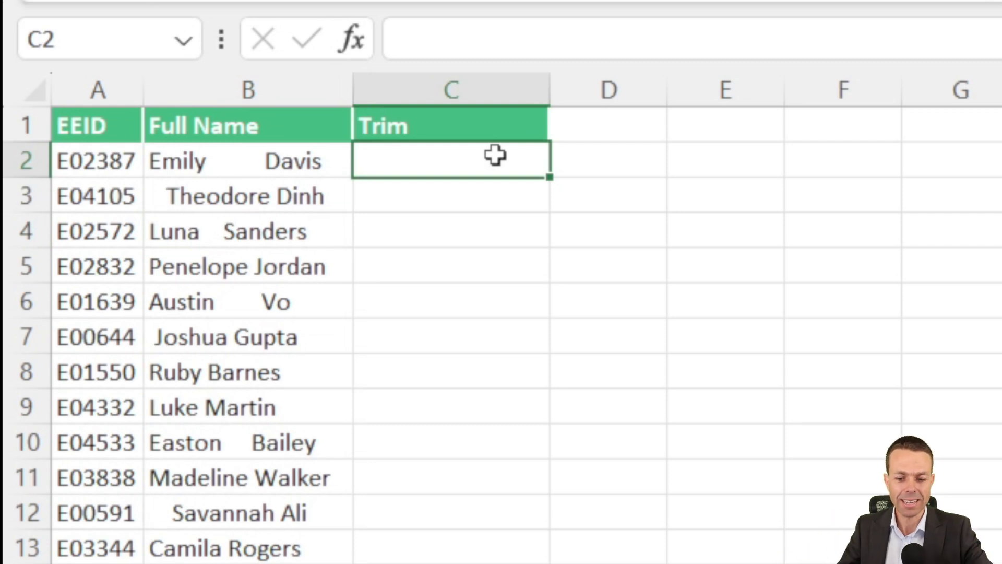
type("=")
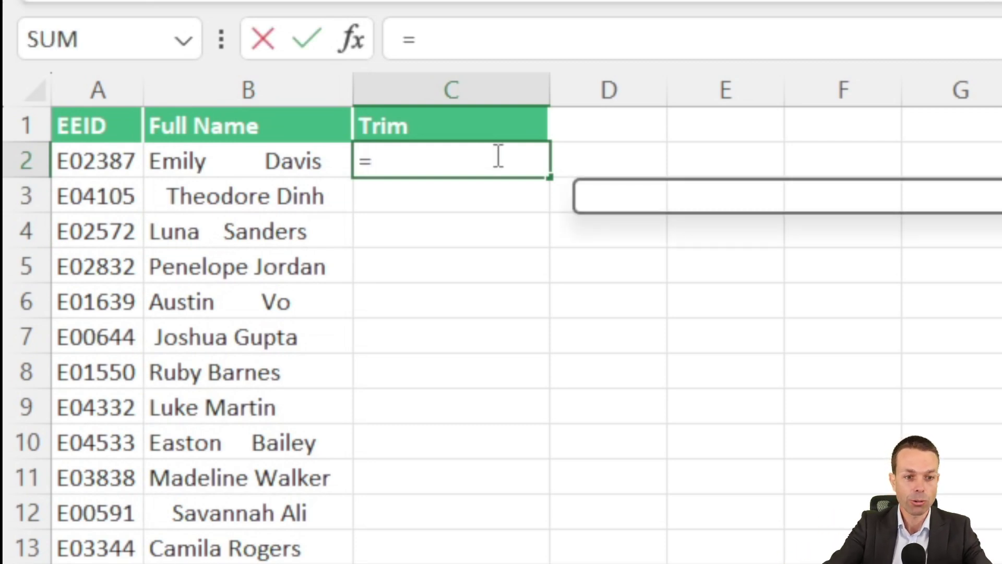
type("TRIM(")
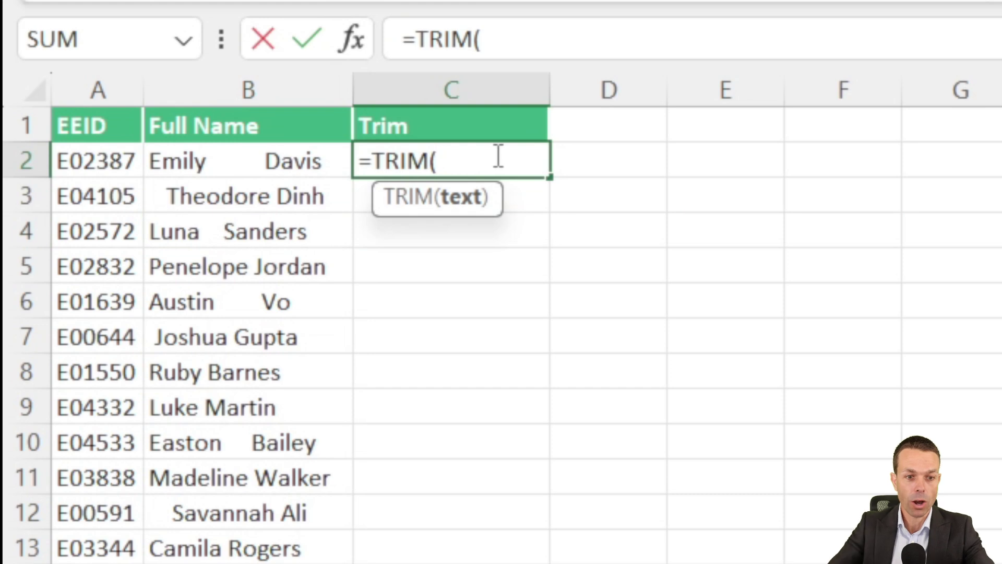
left_click(269, 160)
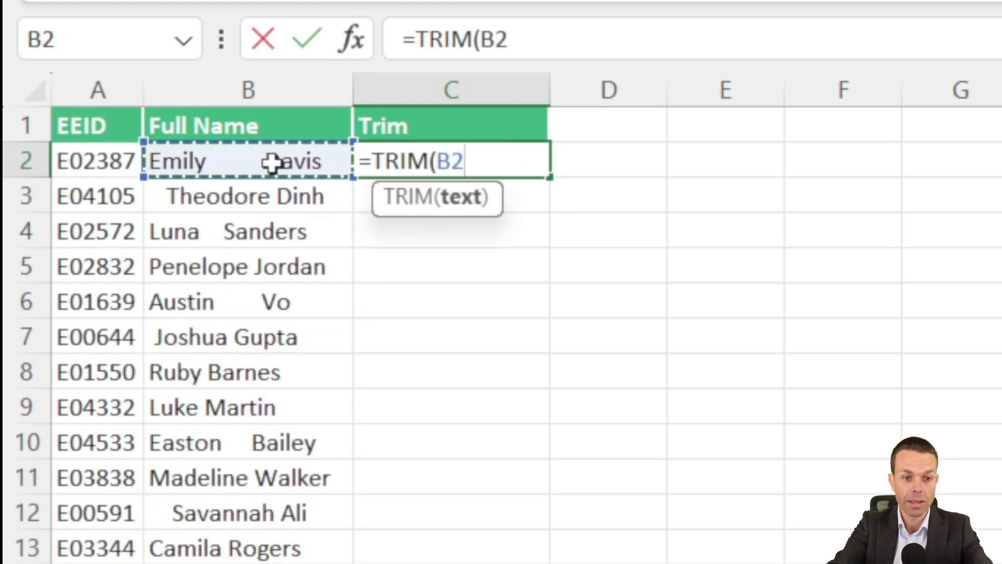
type(")")
key("Return")
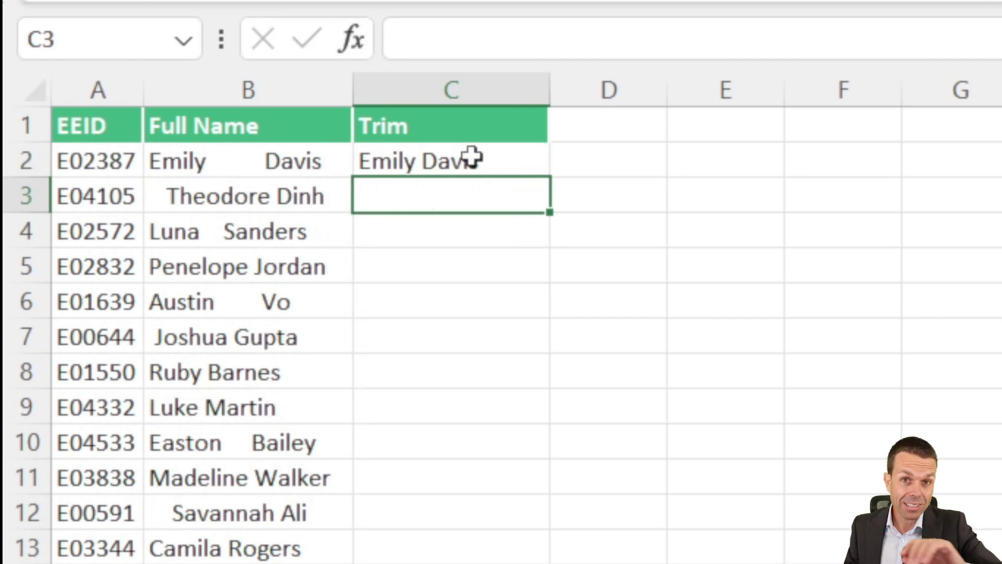
Copy the TRIM formula down column C and compare with the original names.
left_click(544, 166)
left_click_drag(549, 181, 549, 561)
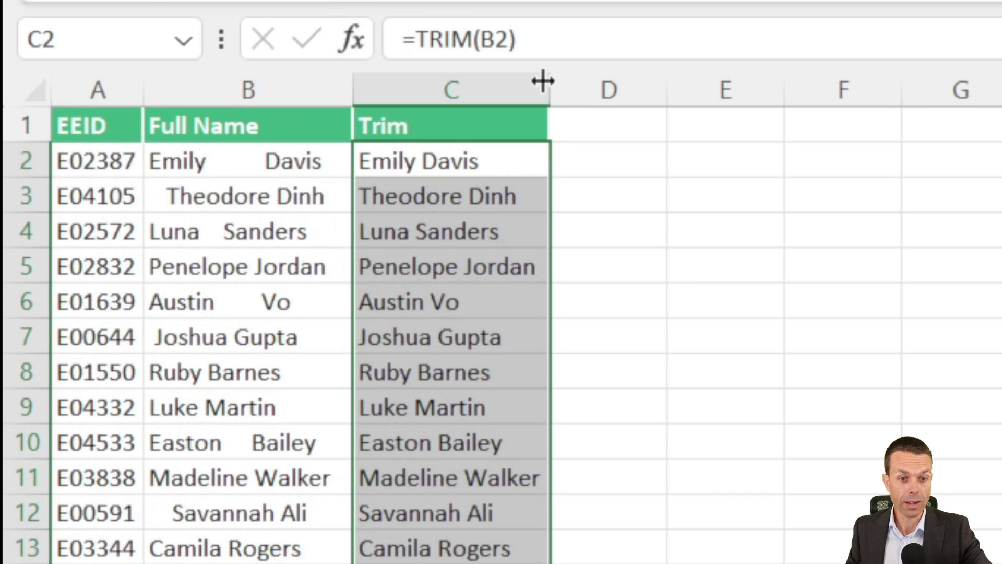
left_click(640, 190)
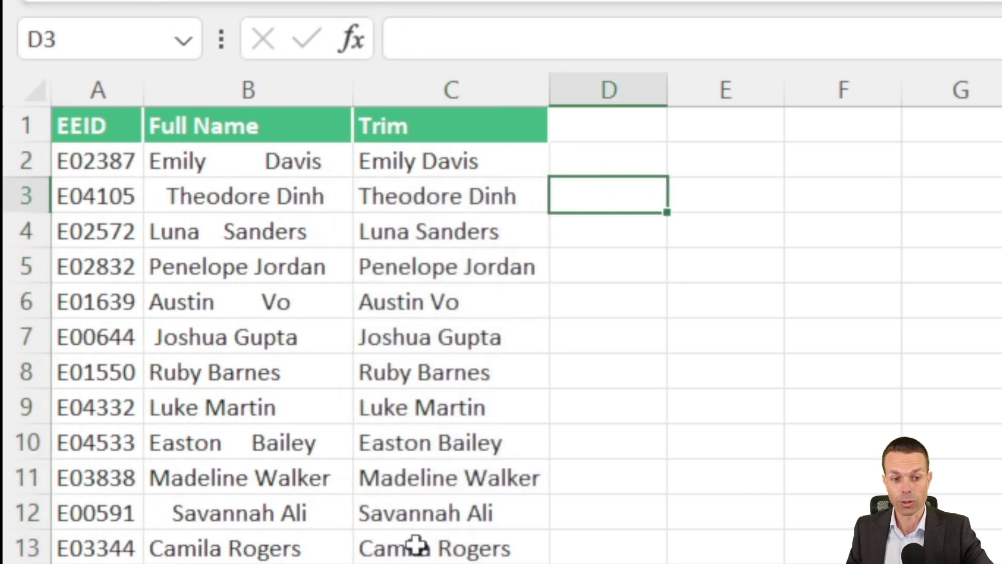
left_click(268, 165)
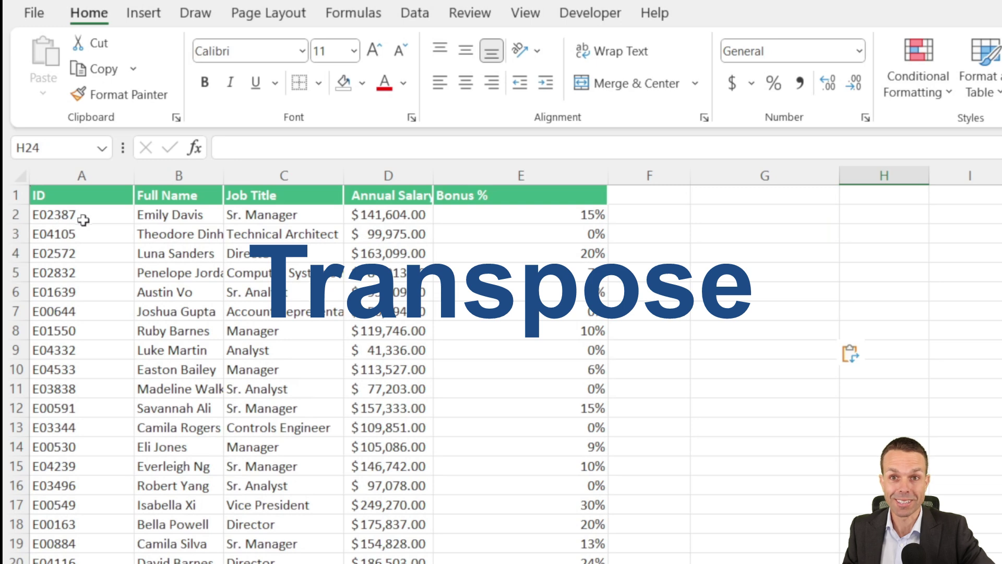
Copy the employee table A1:E20.
left_click(75, 195)
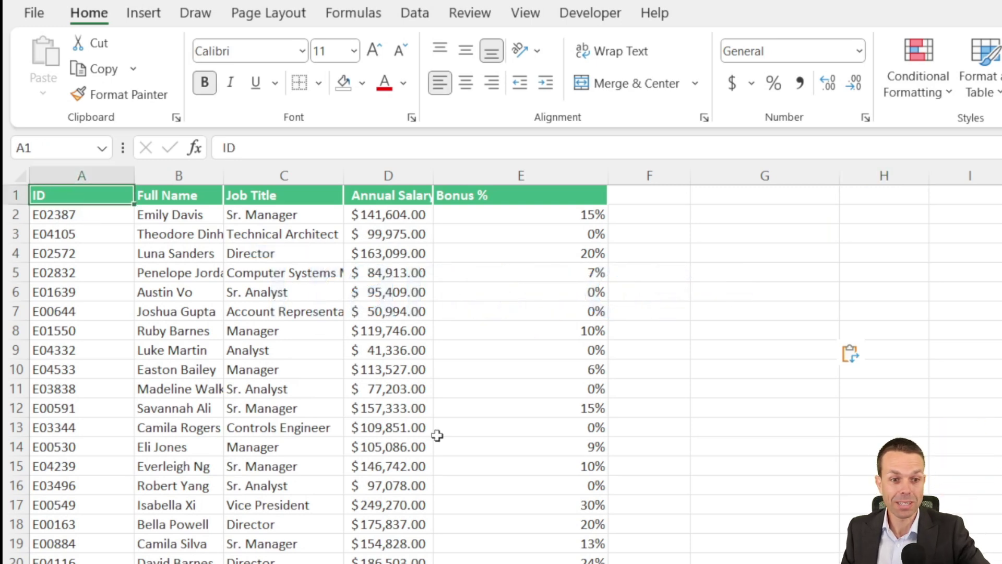
left_click(563, 558, "shift")
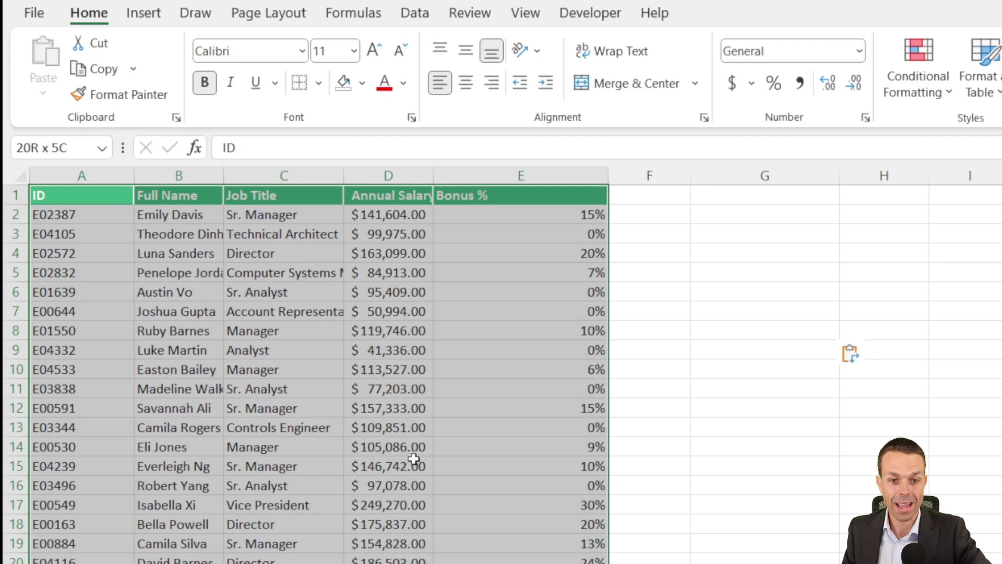
key("ctrl+c")
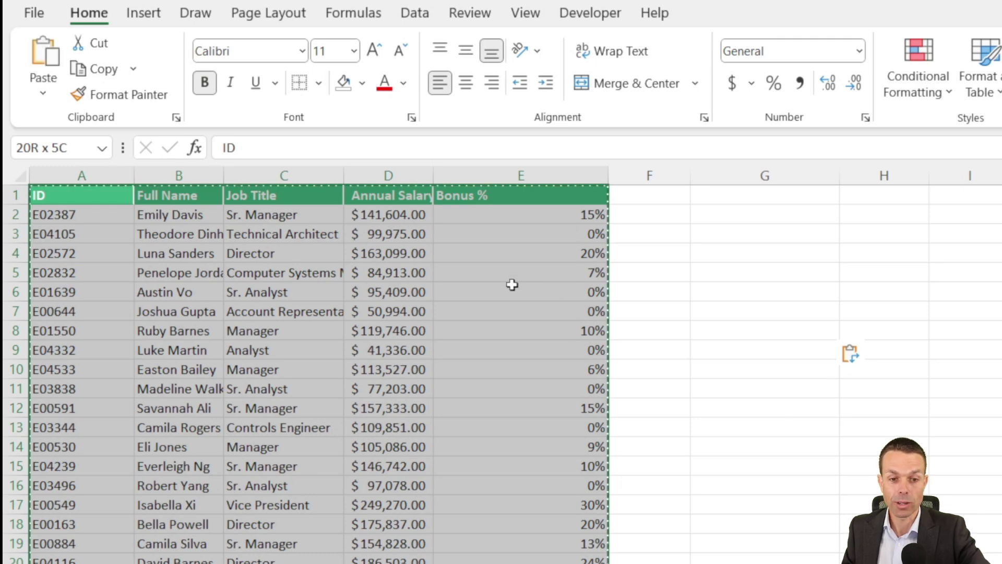
right_click(326, 222)
left_click(391, 220)
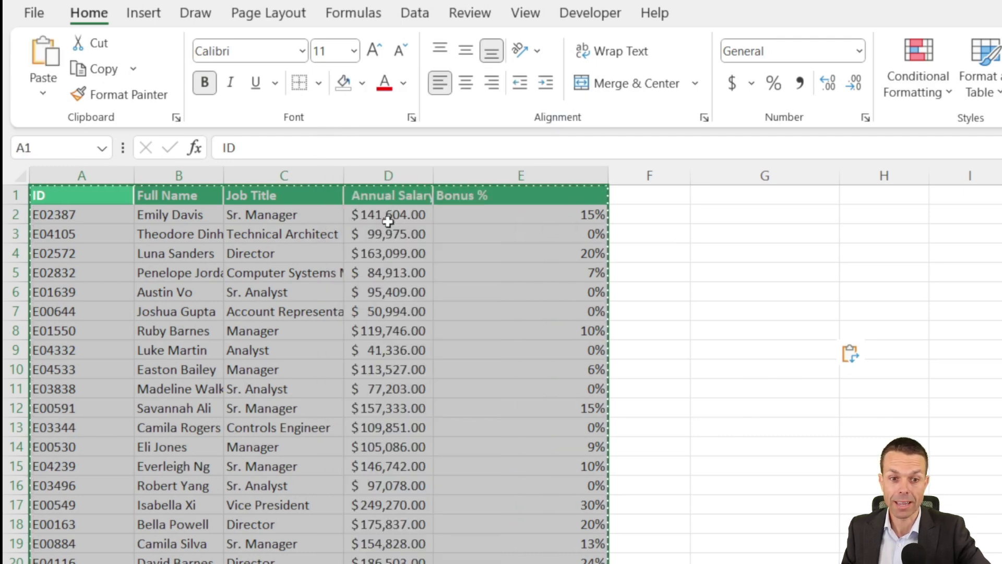
Paste the copied table at G1 using Paste Special with Transpose.
left_click(818, 200)
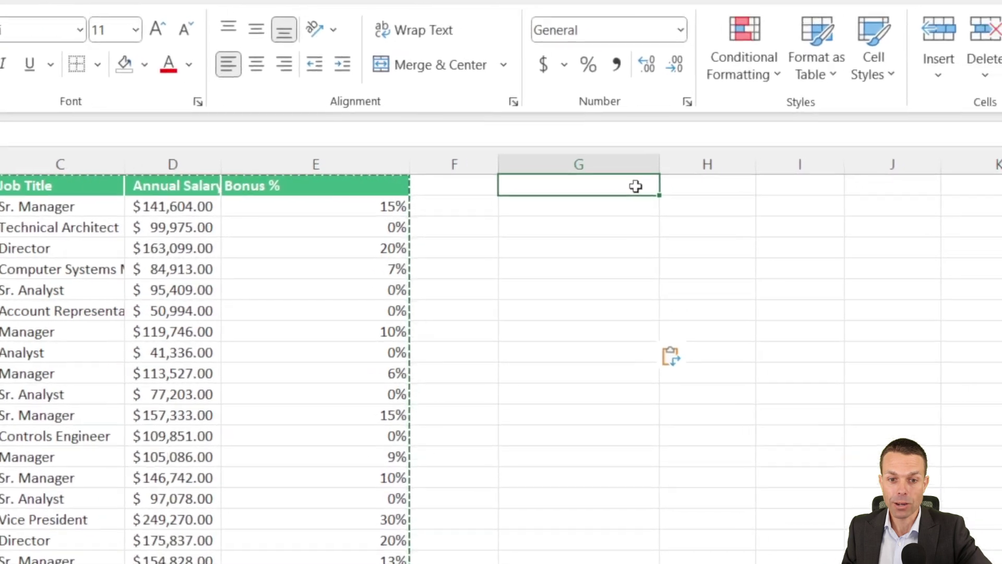
right_click(635, 186)
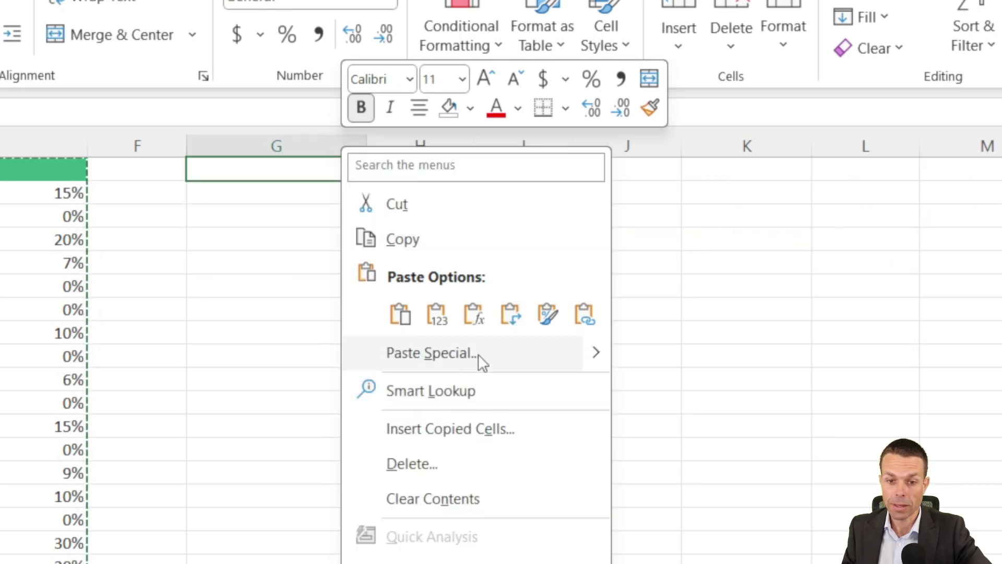
left_click(546, 354)
left_click(557, 512)
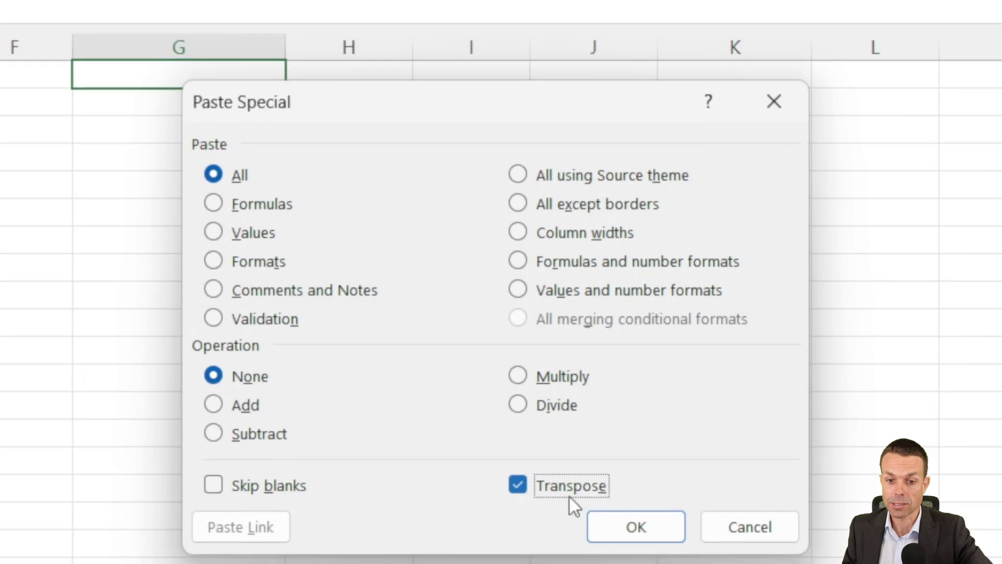
left_click(637, 528)
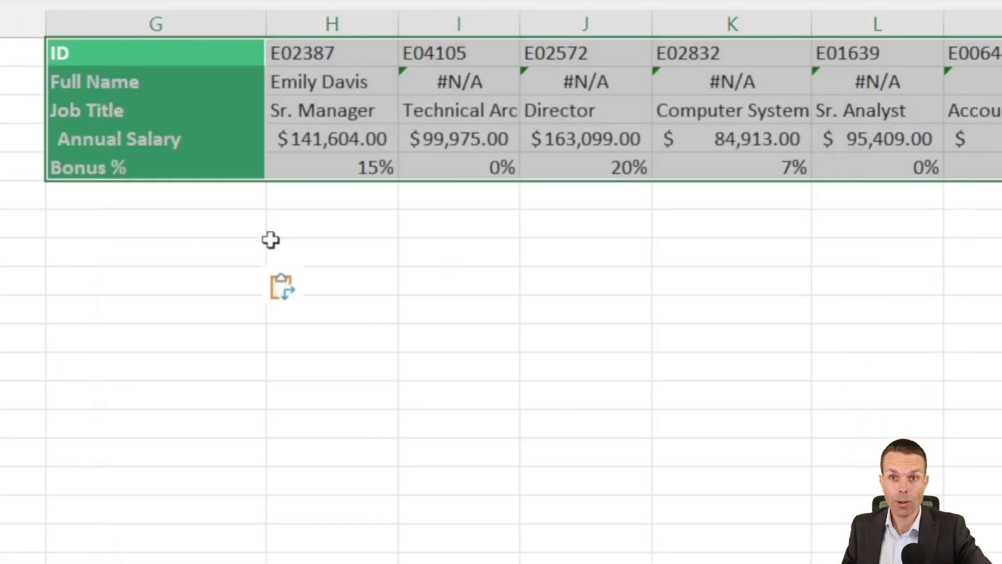
Fill the working H2 name formula across row 2 to replace the #N/A Full Name errors.
left_click(584, 281)
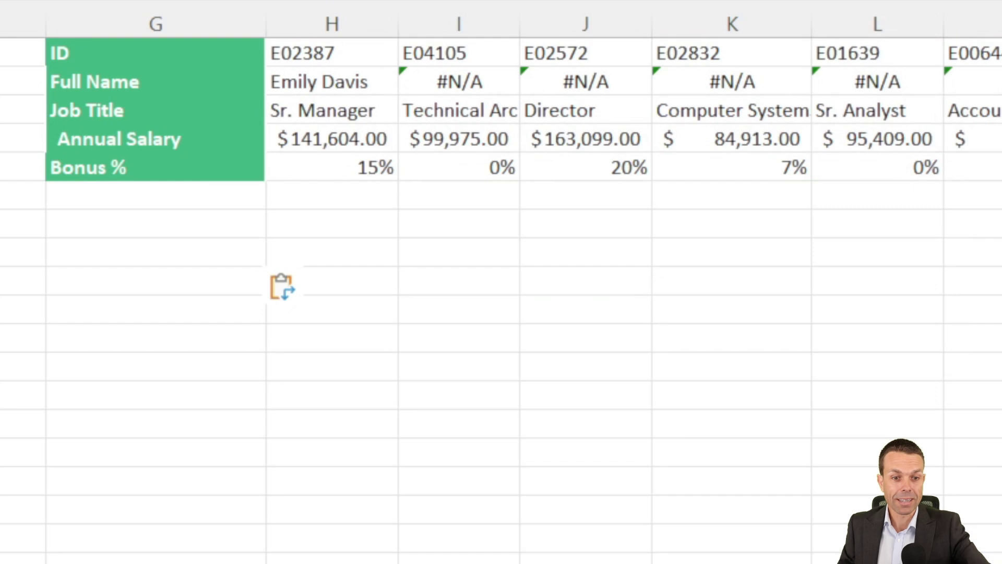
left_click(78, 308)
left_click(459, 82)
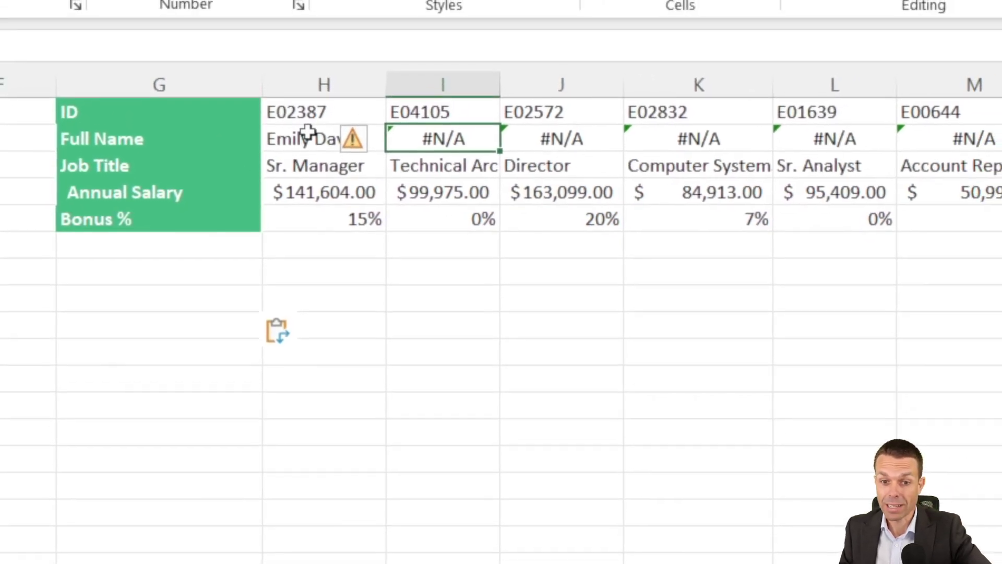
left_click(309, 152)
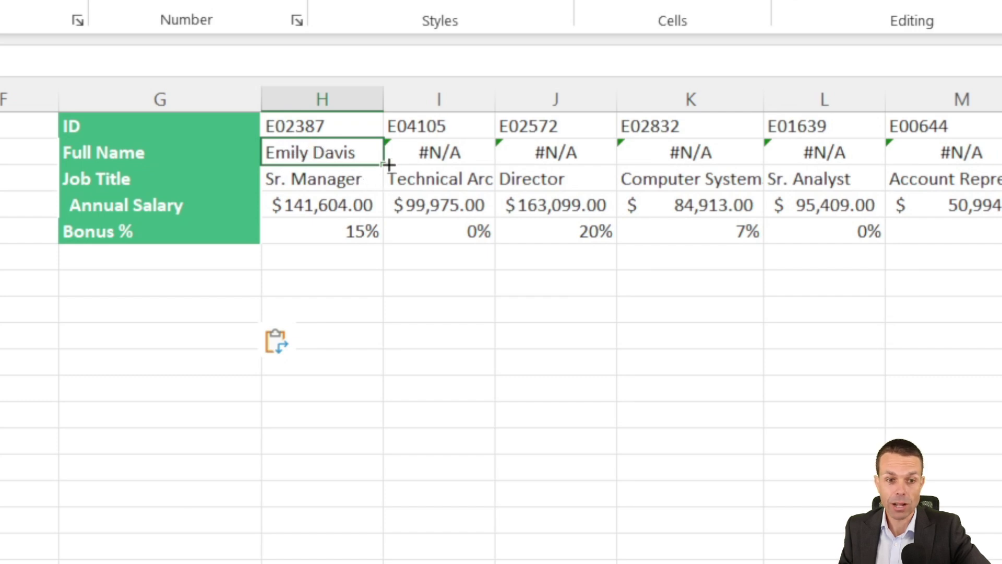
left_click_drag(383, 165, 999, 152)
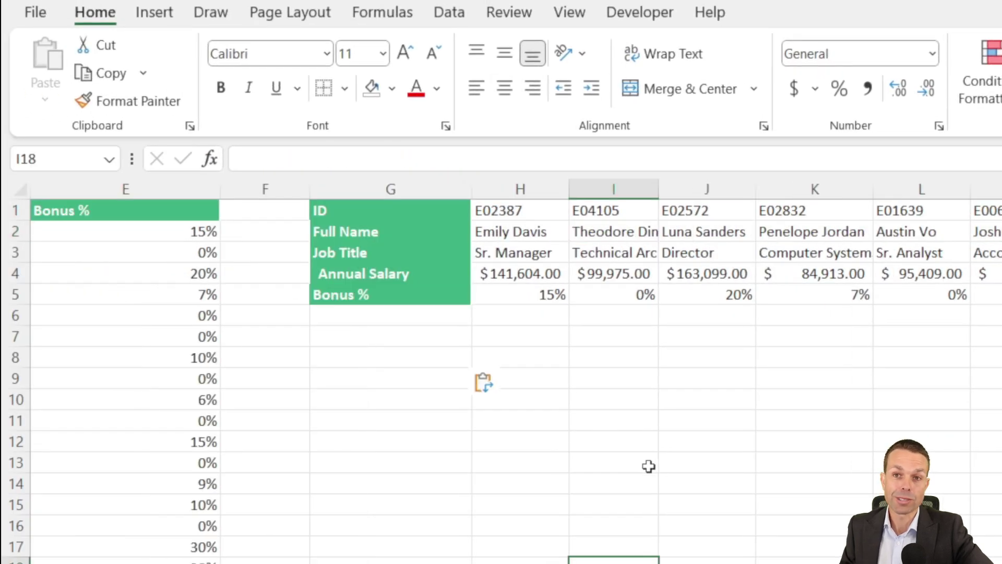
left_click(511, 212)
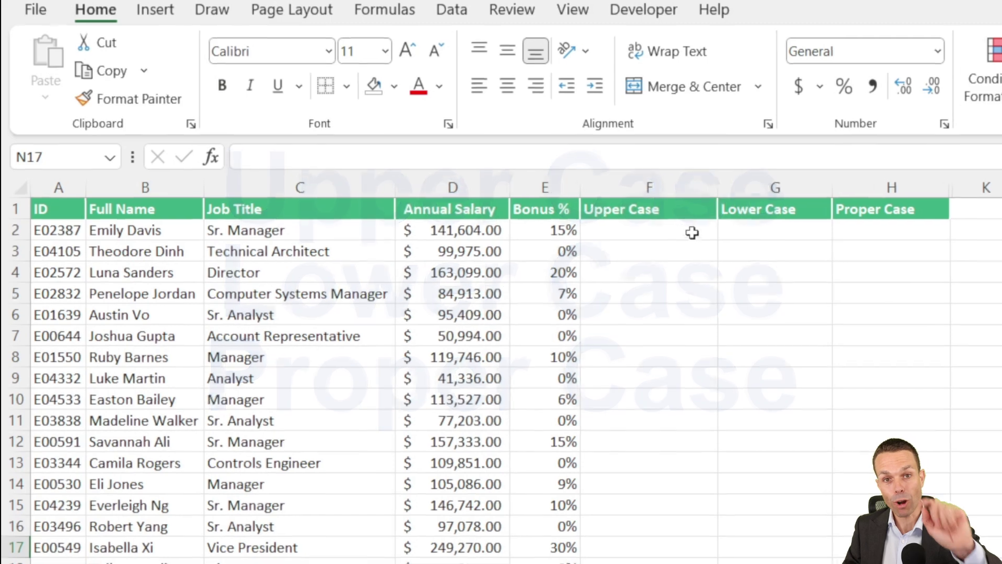
Enter =UPPER(B2) in F2 and fill it down the Upper Case column.
left_click(688, 234)
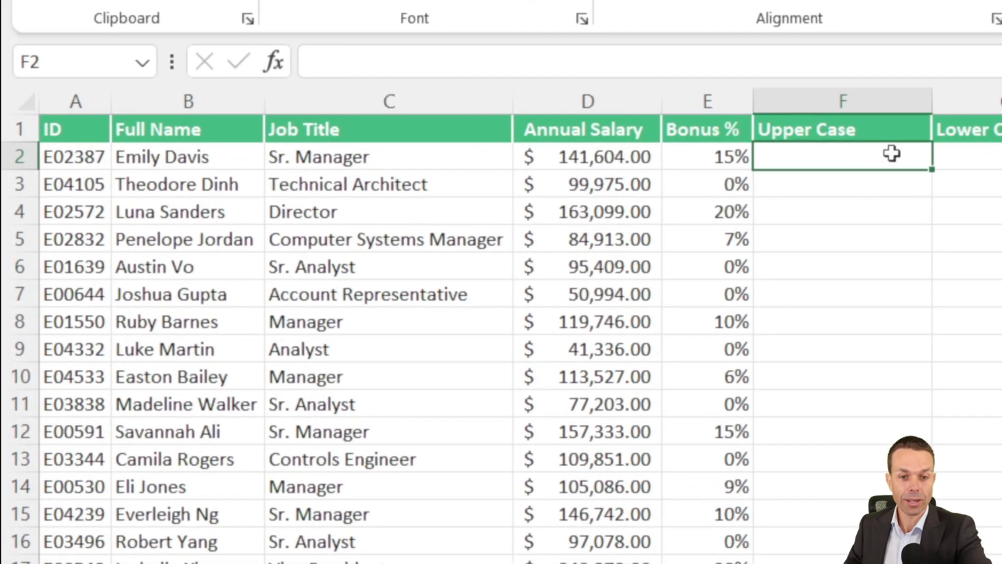
type("=UPPE")
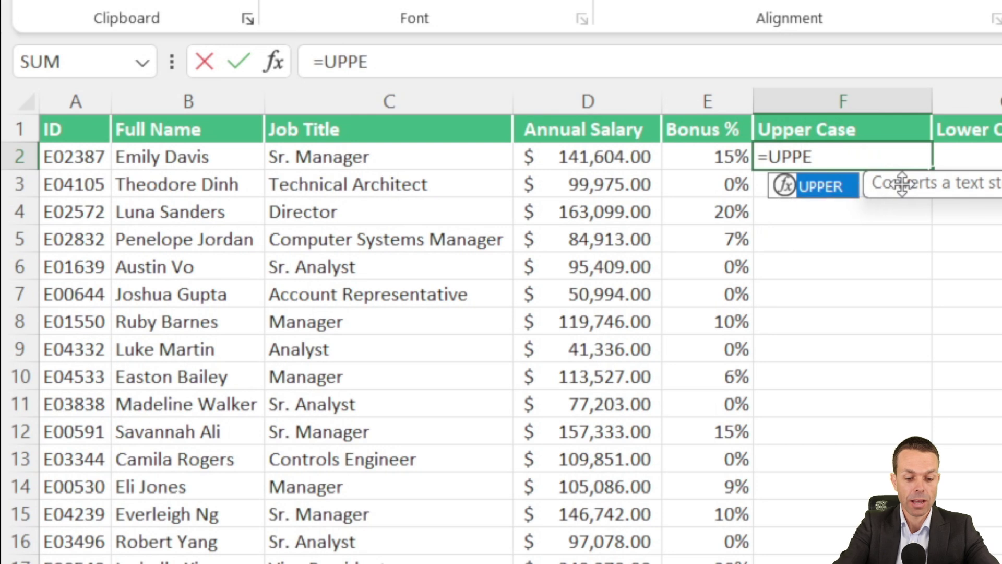
type("R(")
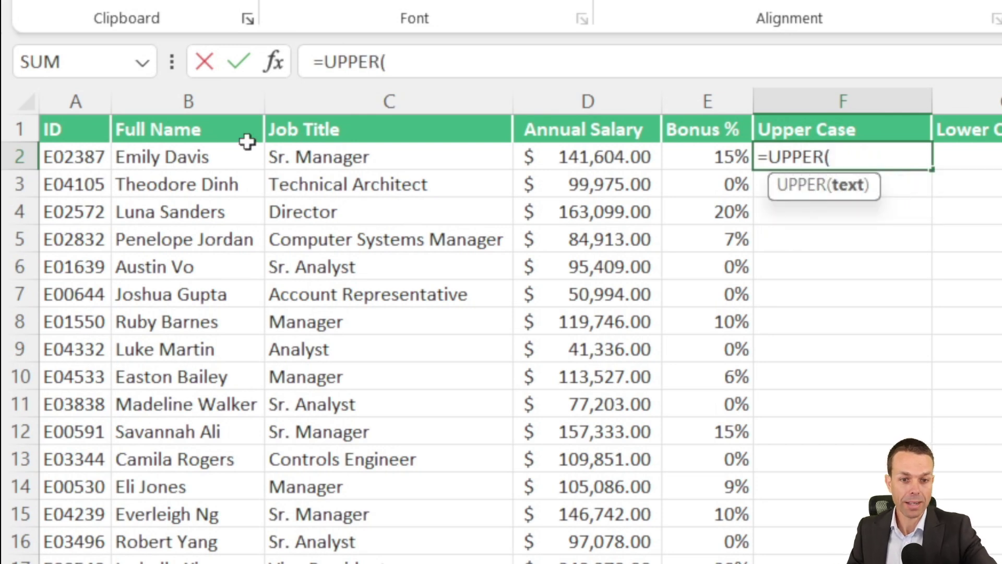
left_click(193, 157)
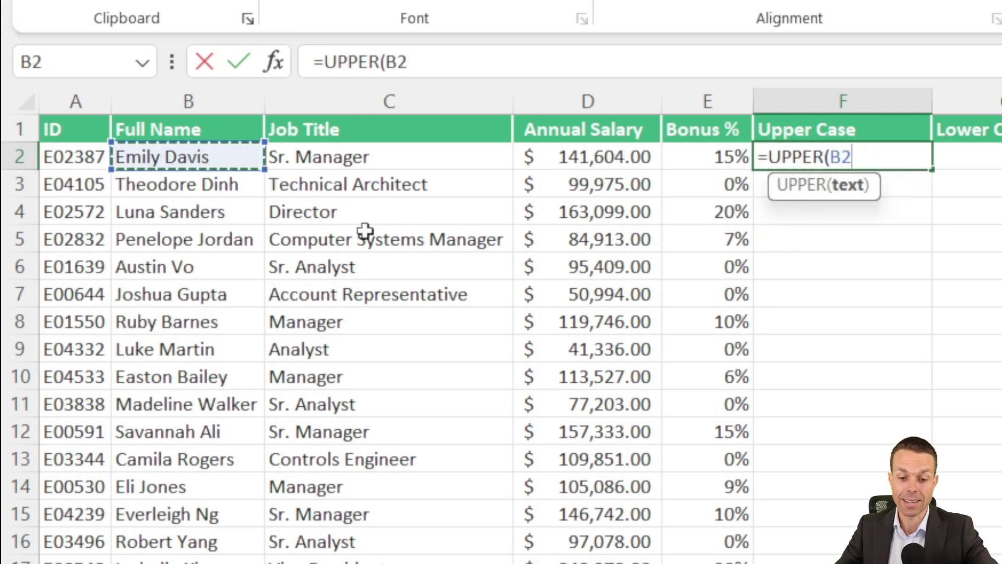
type(")")
key("Return")
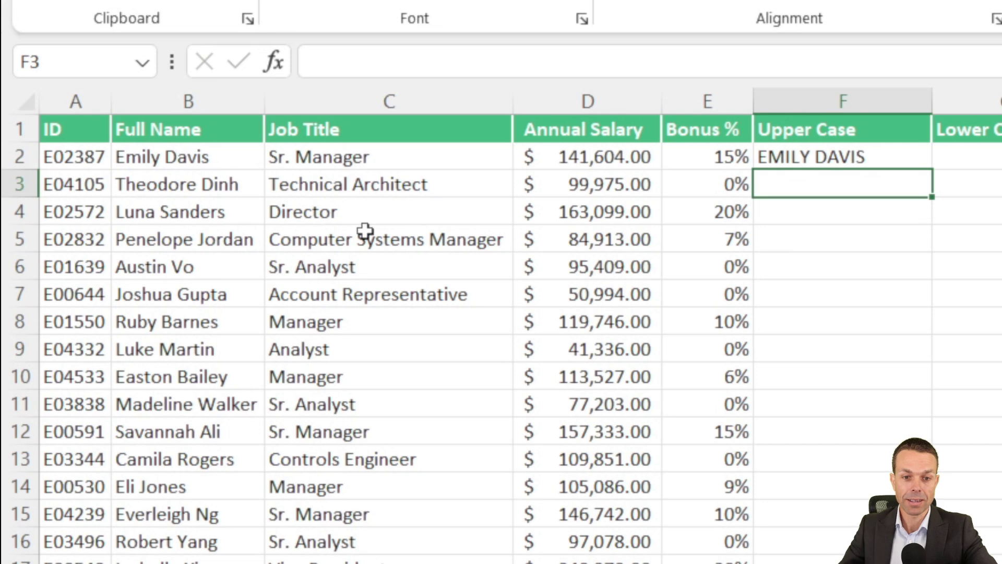
left_click(908, 155)
double_click(934, 171)
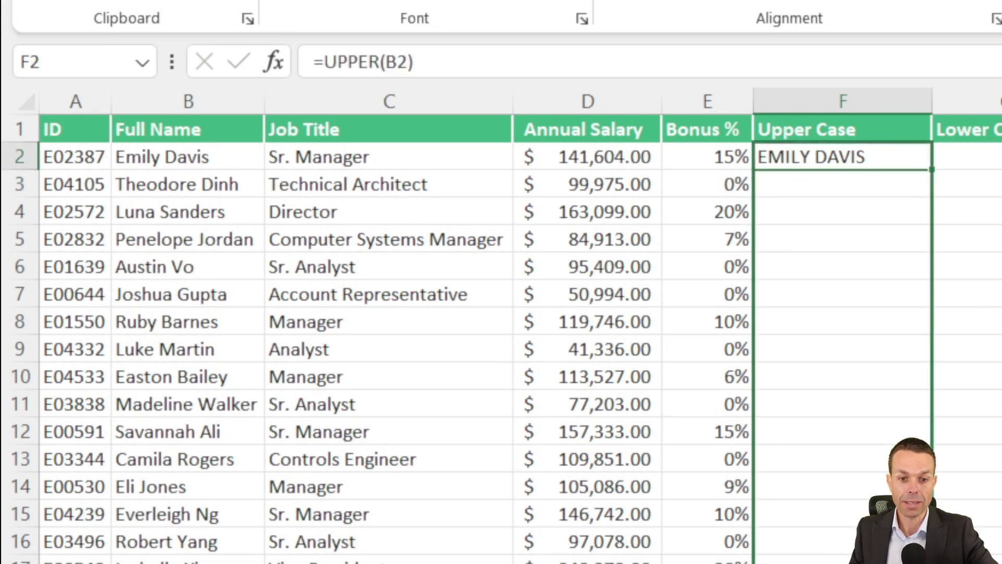
Enter =LOWER(B2) in G2 and fill it down the Lower Case column.
left_click(984, 158)
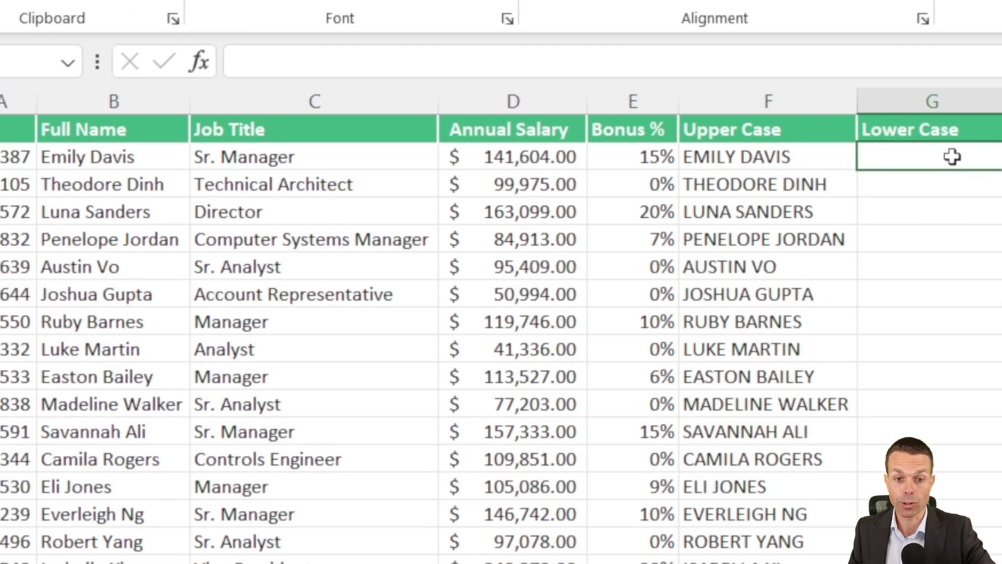
type("=")
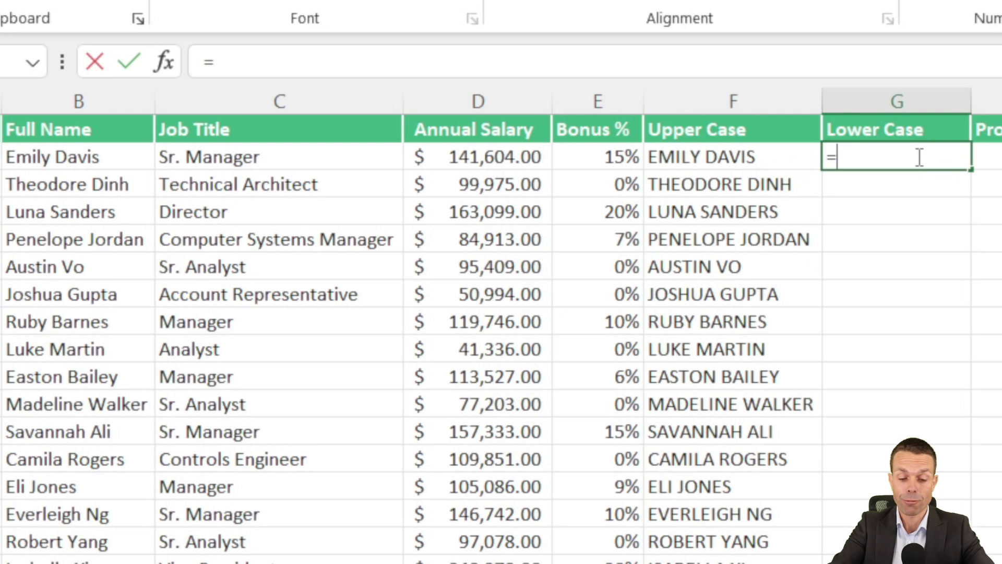
type("LOWER(")
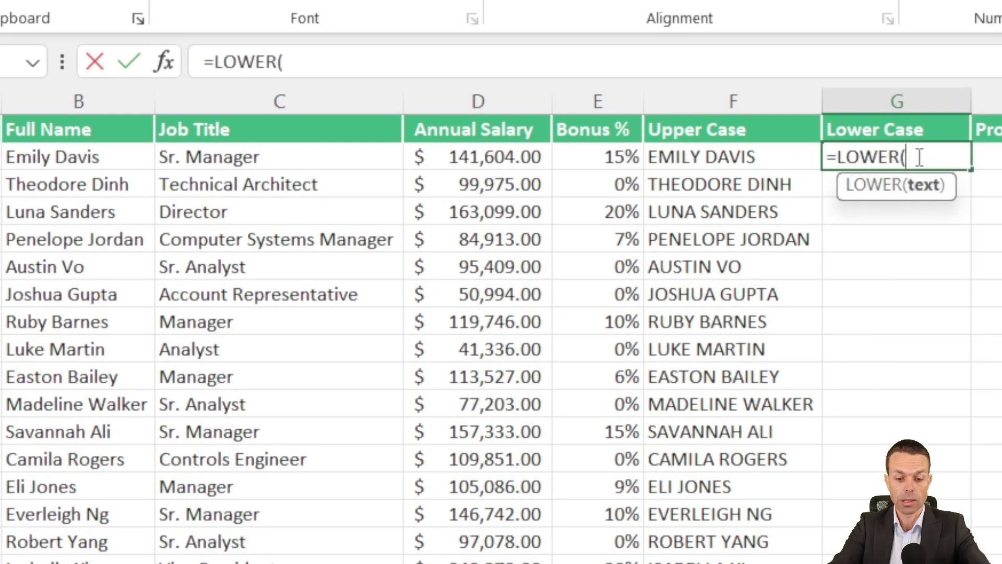
left_click(113, 149)
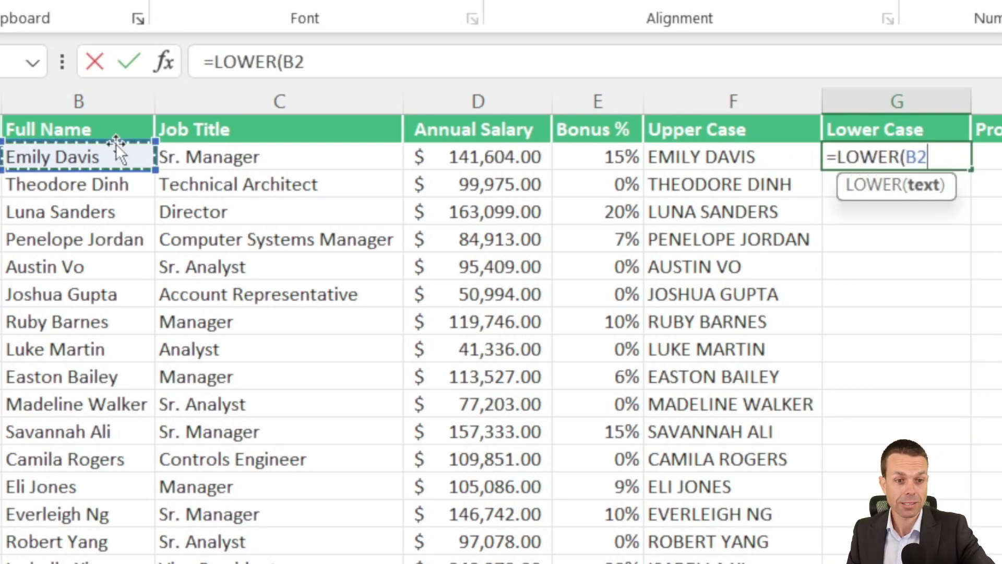
type(")")
key("Return")
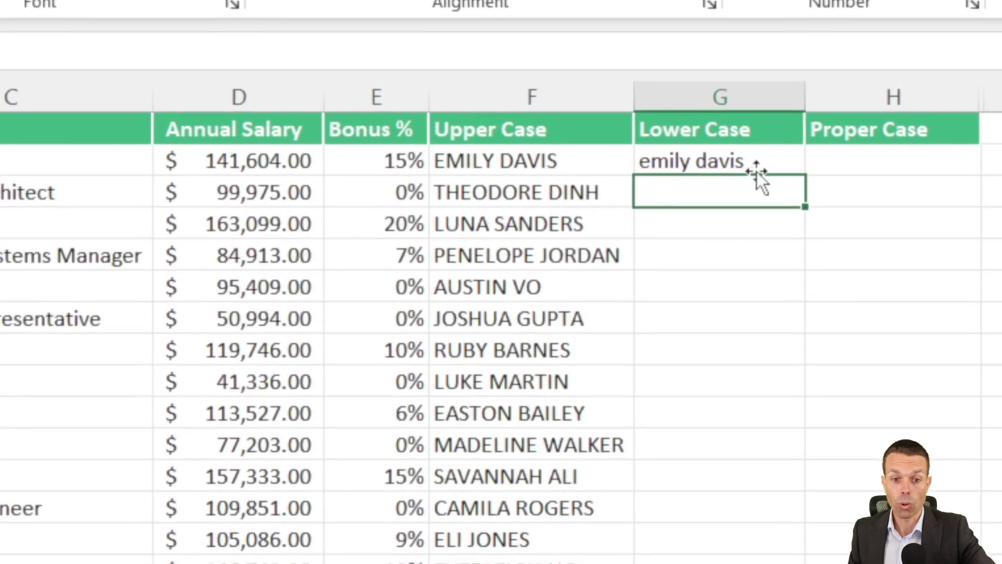
left_click(953, 160)
left_click_drag(741, 178, 726, 561)
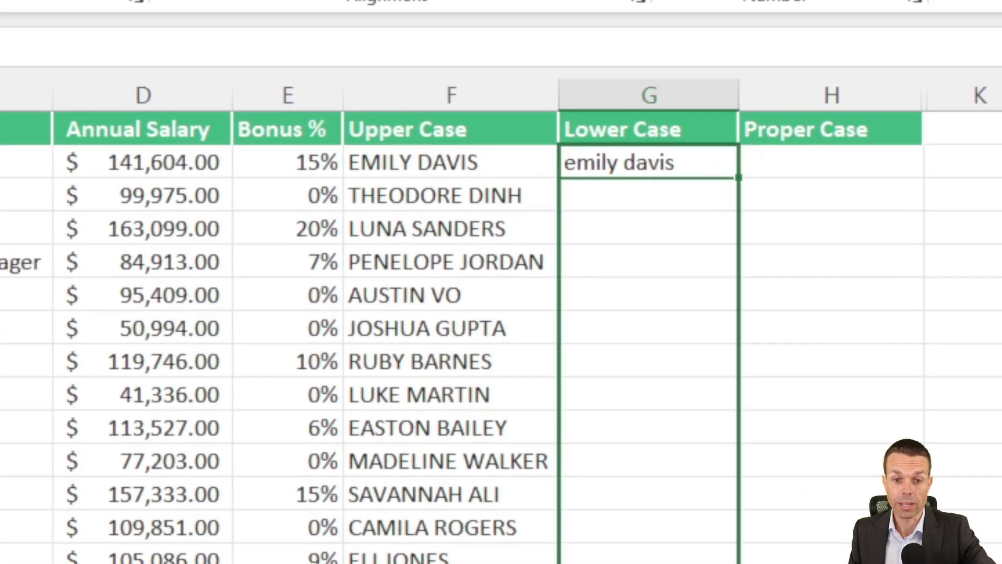
key("Right")
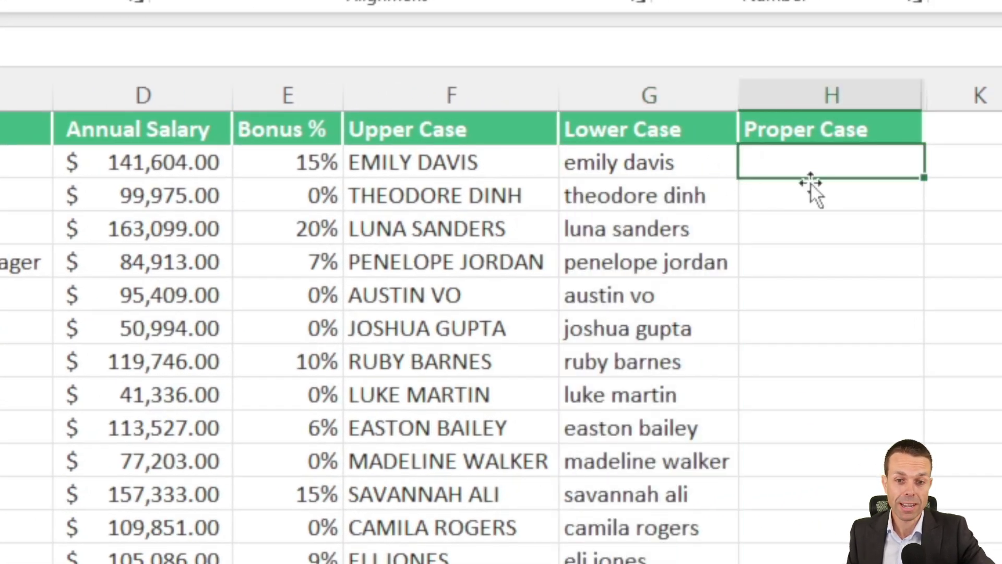
Enter =PROPER(G2) in H2 and fill it down column H.
type("=")
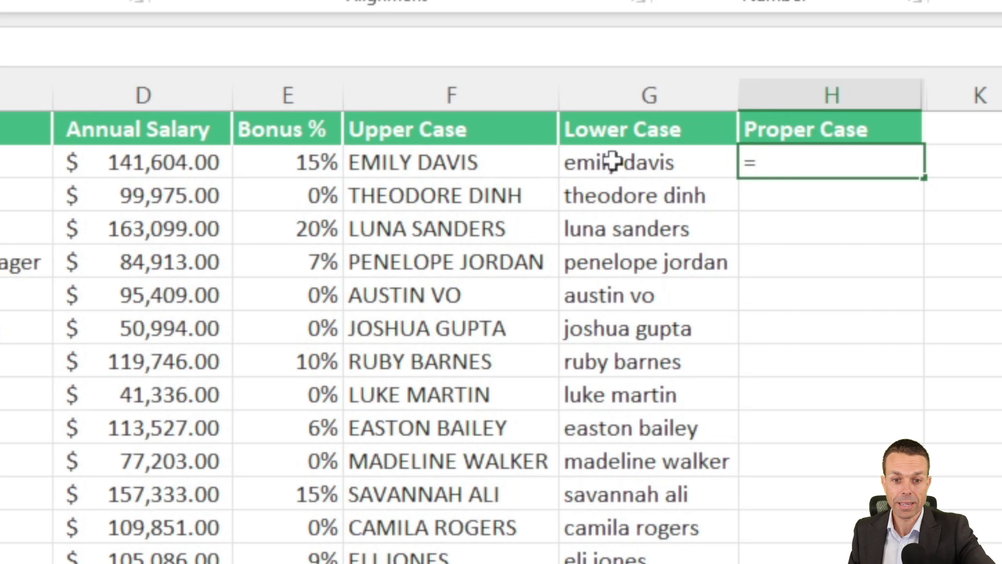
type("PROP")
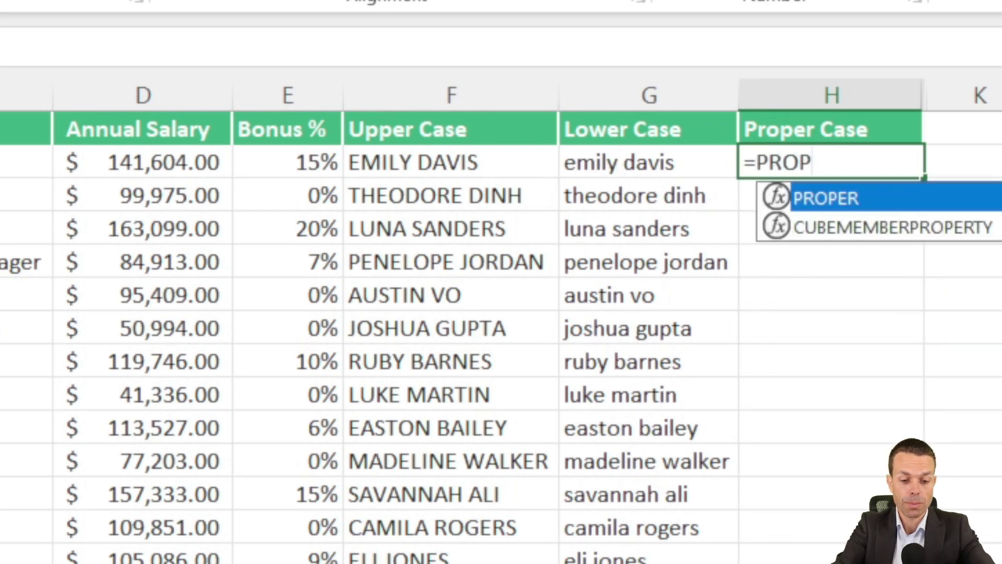
type("ER(")
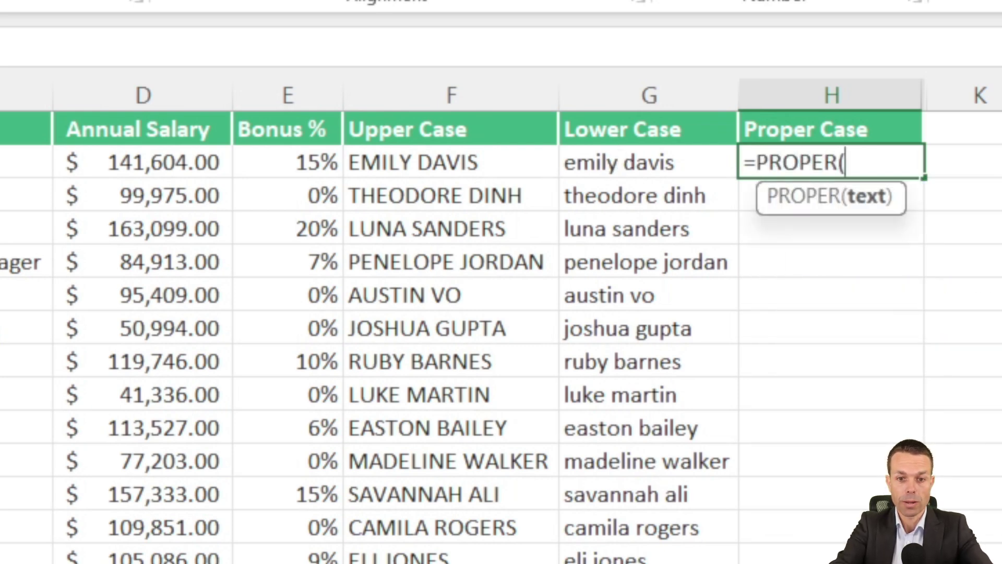
left_click(682, 161)
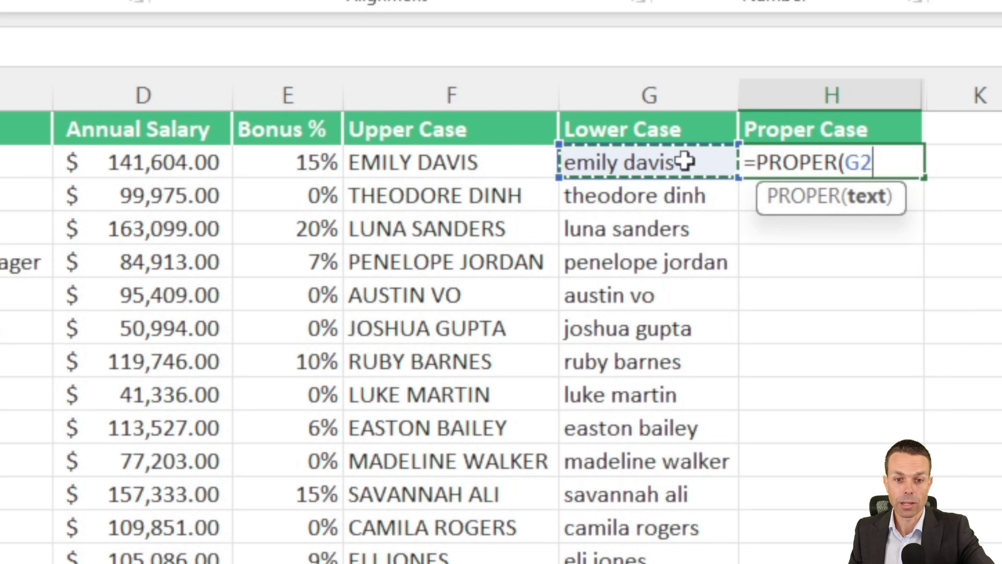
type(")")
key("ctrl+Return")
key("Return")
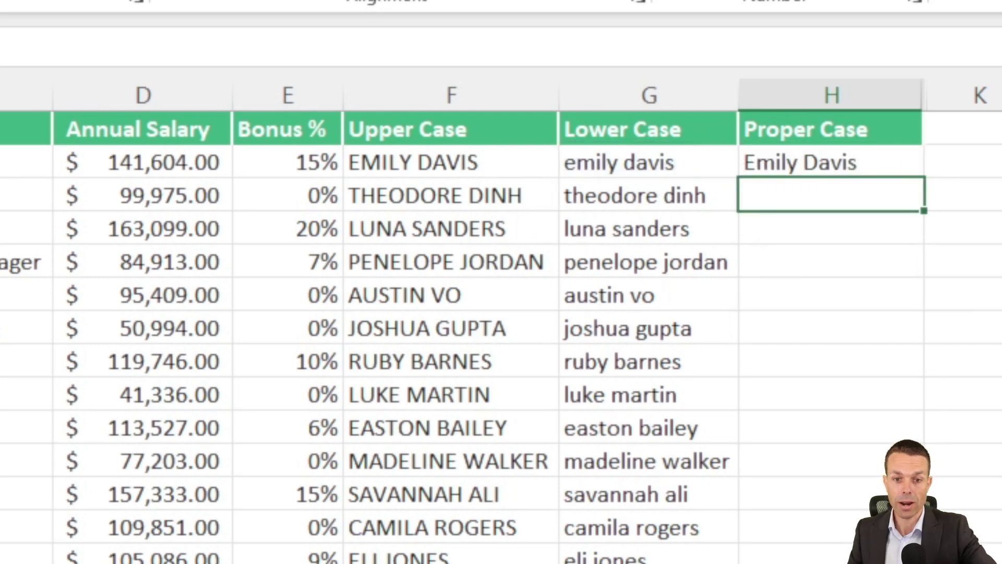
left_click(866, 153)
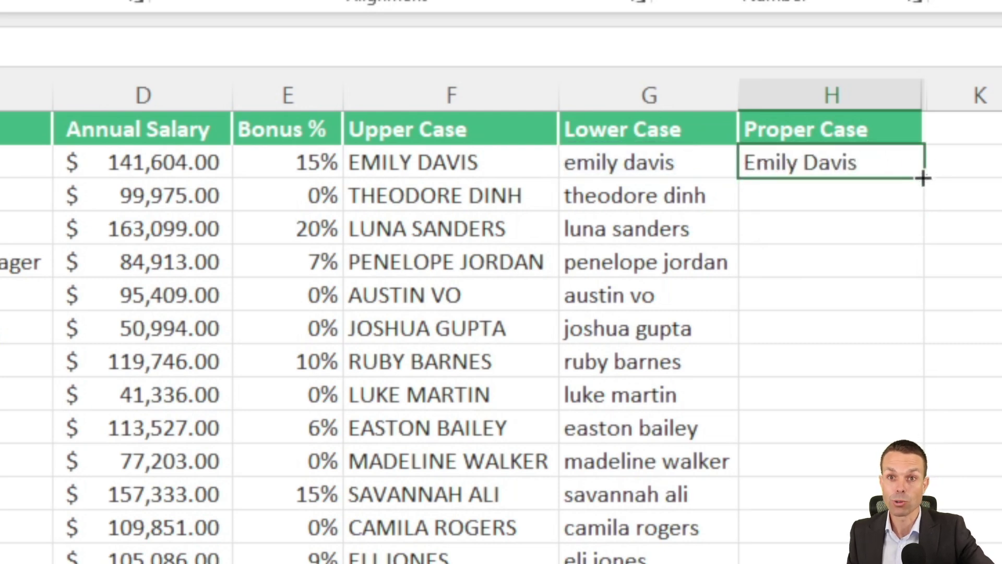
left_click_drag(923, 179, 934, 561)
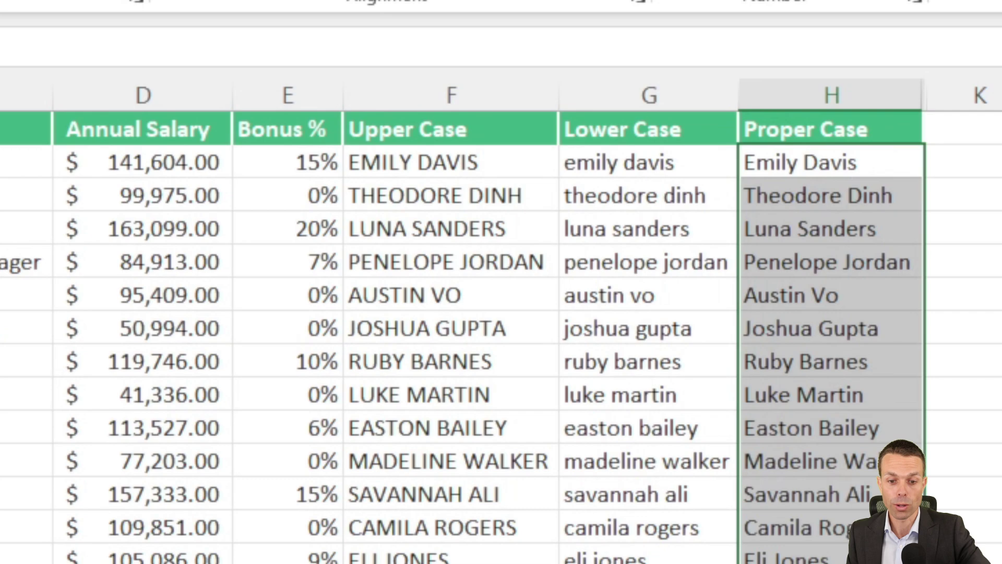